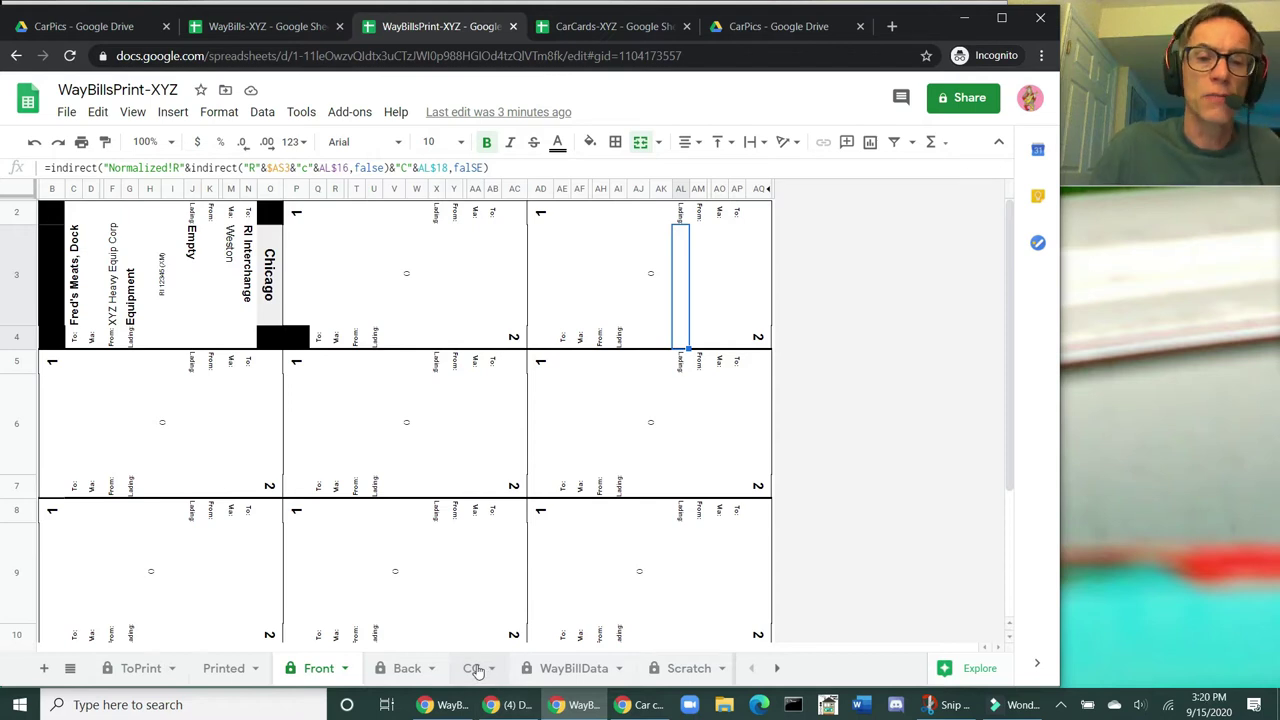
Step: Clear the sample town names from A2:A14 on the CC sheet
{"action": "left_click", "coordinate": [474, 670]}
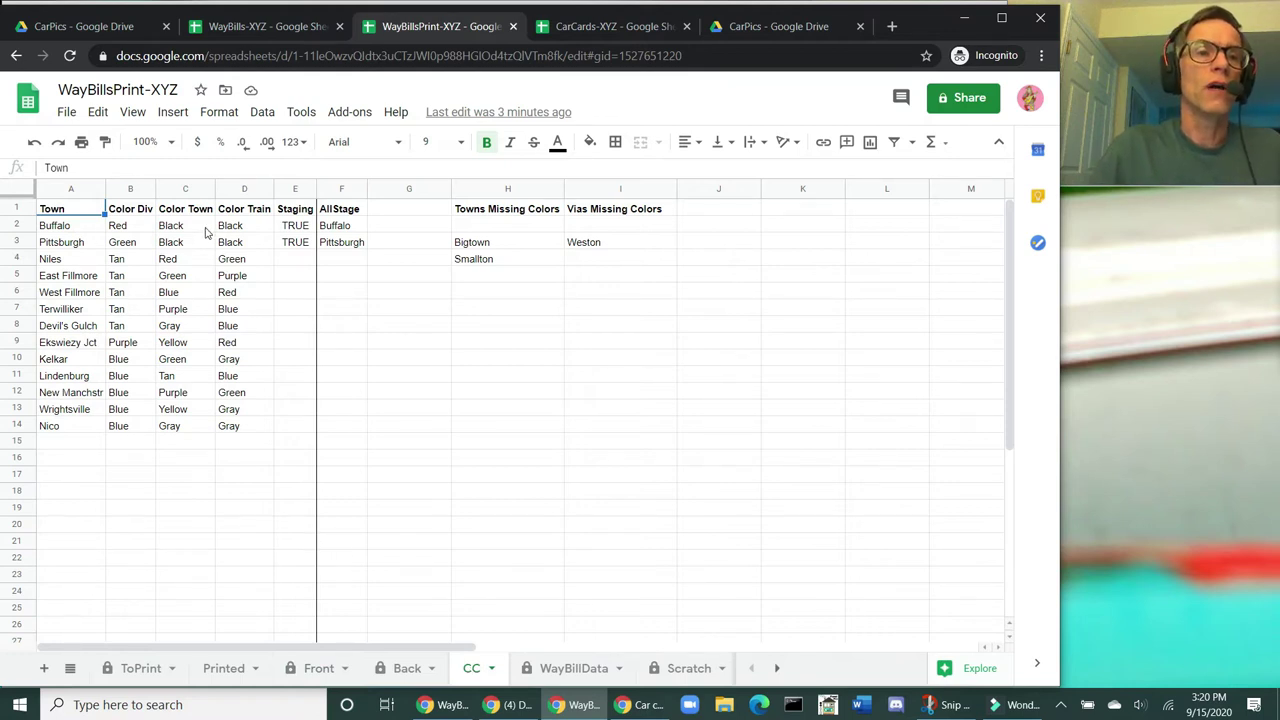
{"action": "left_click", "coordinate": [67, 228]}
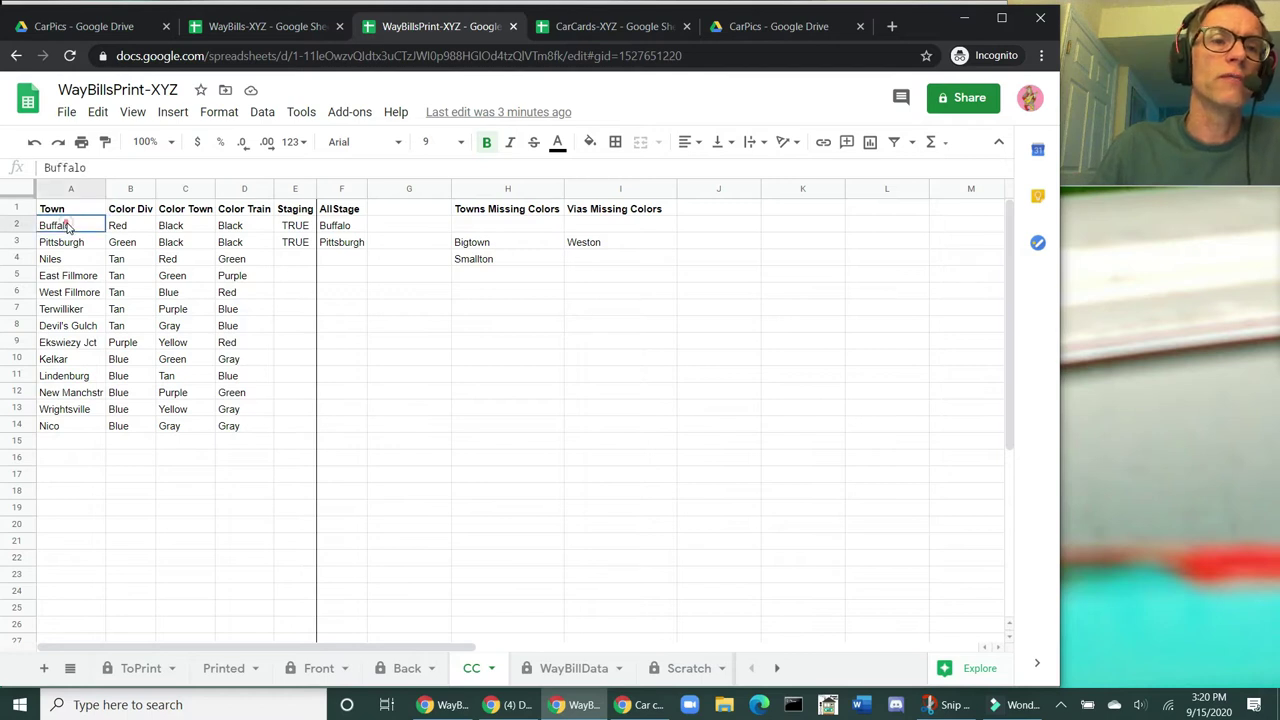
{"action": "key", "text": "shift+Down"}
{"action": "key", "text": "shift+Down"}
{"action": "key", "text": "shift+Down"}
{"action": "key", "text": "shift+Down"}
{"action": "key", "text": "shift+Down"}
{"action": "key", "text": "shift+Down"}
{"action": "key", "text": "shift+Down"}
{"action": "key", "text": "shift+Down"}
{"action": "key", "text": "shift+Down"}
{"action": "key", "text": "shift+Down"}
{"action": "key", "text": "shift+Down"}
{"action": "key", "text": "shift+Down"}
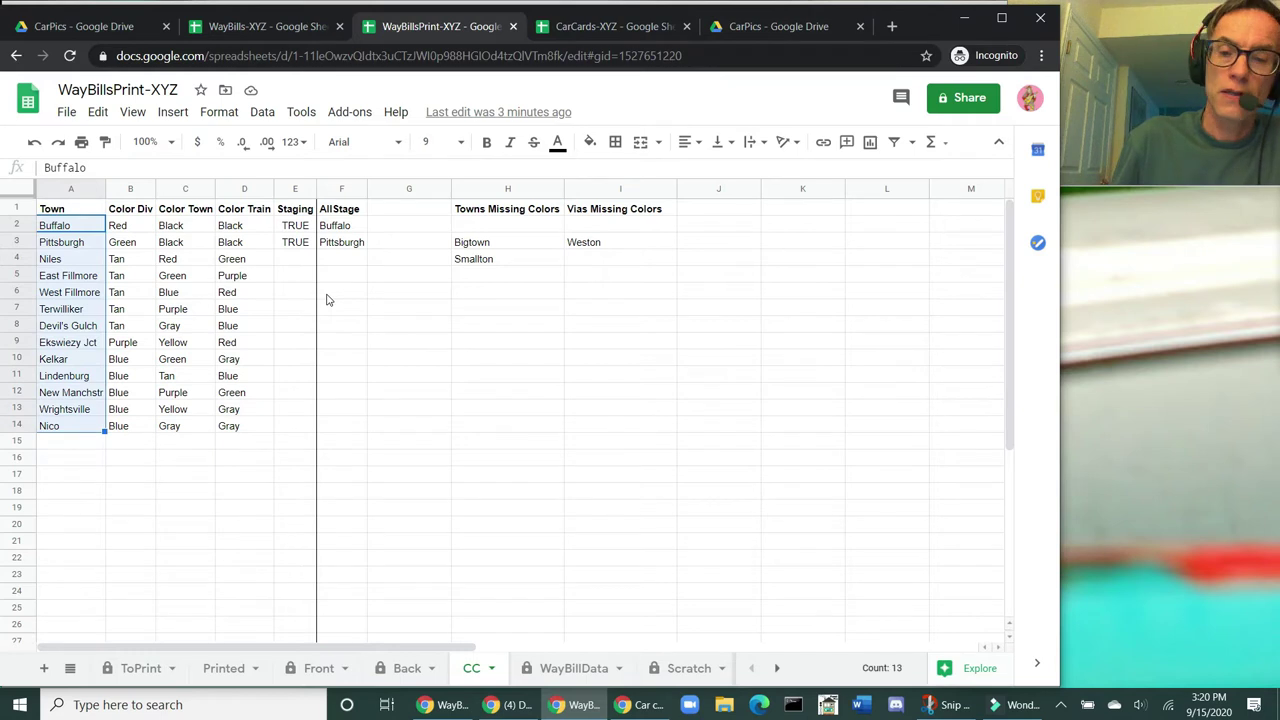
{"action": "key", "text": "Delete"}
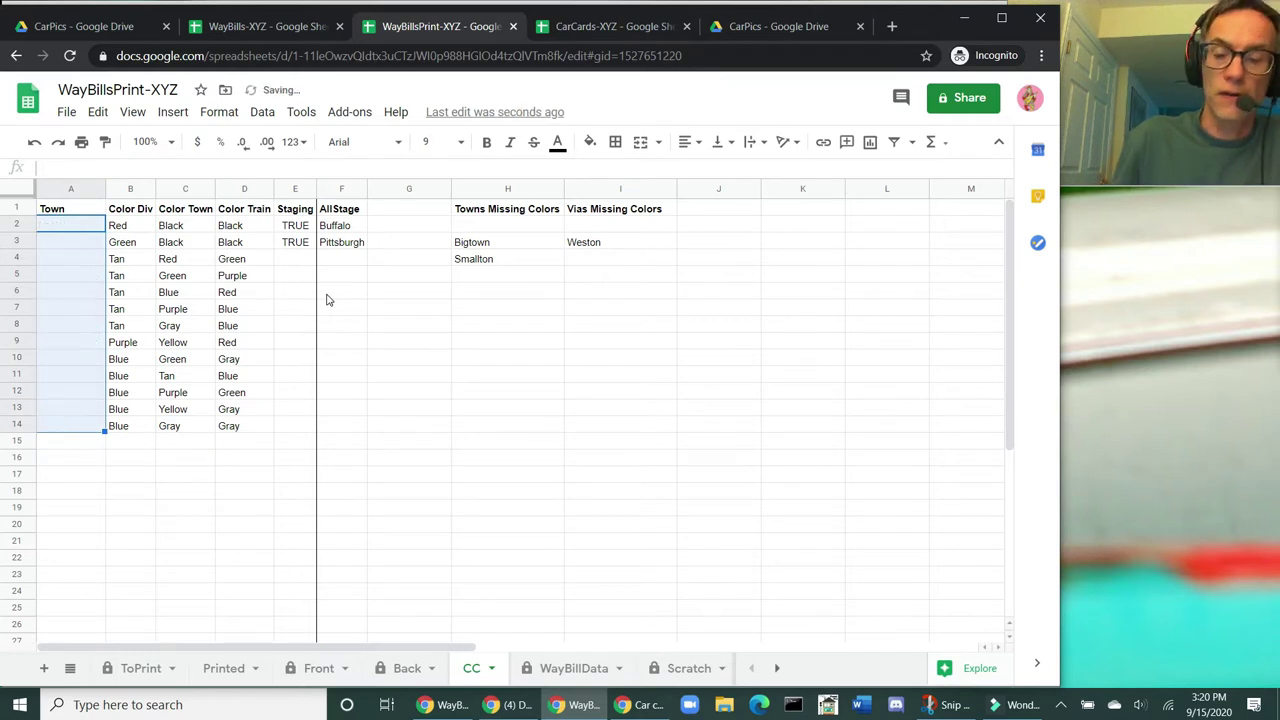
Step: Clear the sample colour and staging values in B2:E15, keeping the header row
{"action": "key", "text": "Right"}
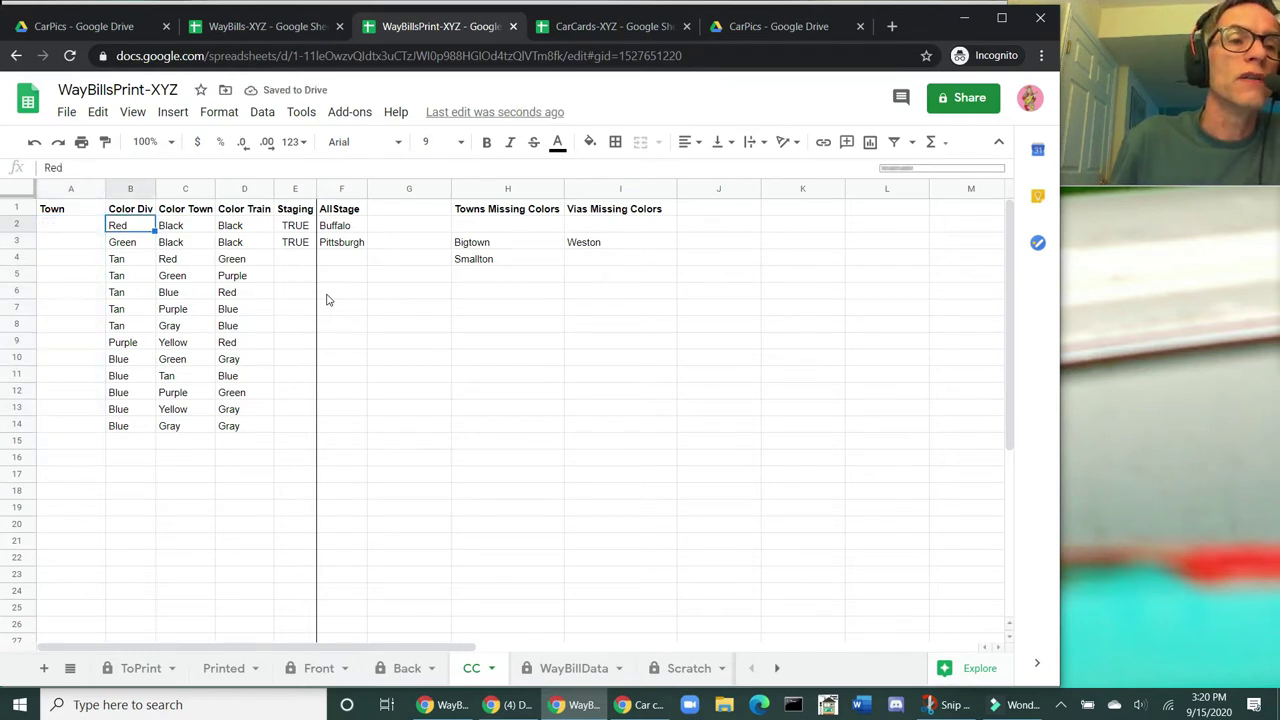
{"action": "key", "text": "shift+Right"}
{"action": "key", "text": "shift+Right"}
{"action": "key", "text": "shift+Right"}
{"action": "key", "text": "shift+Down"}
{"action": "key", "text": "shift+Down"}
{"action": "key", "text": "shift+Down"}
{"action": "key", "text": "shift+Down"}
{"action": "key", "text": "shift+Down"}
{"action": "key", "text": "shift+Down"}
{"action": "key", "text": "shift+Down"}
{"action": "key", "text": "shift+Down"}
{"action": "key", "text": "shift+Down"}
{"action": "key", "text": "shift+Down"}
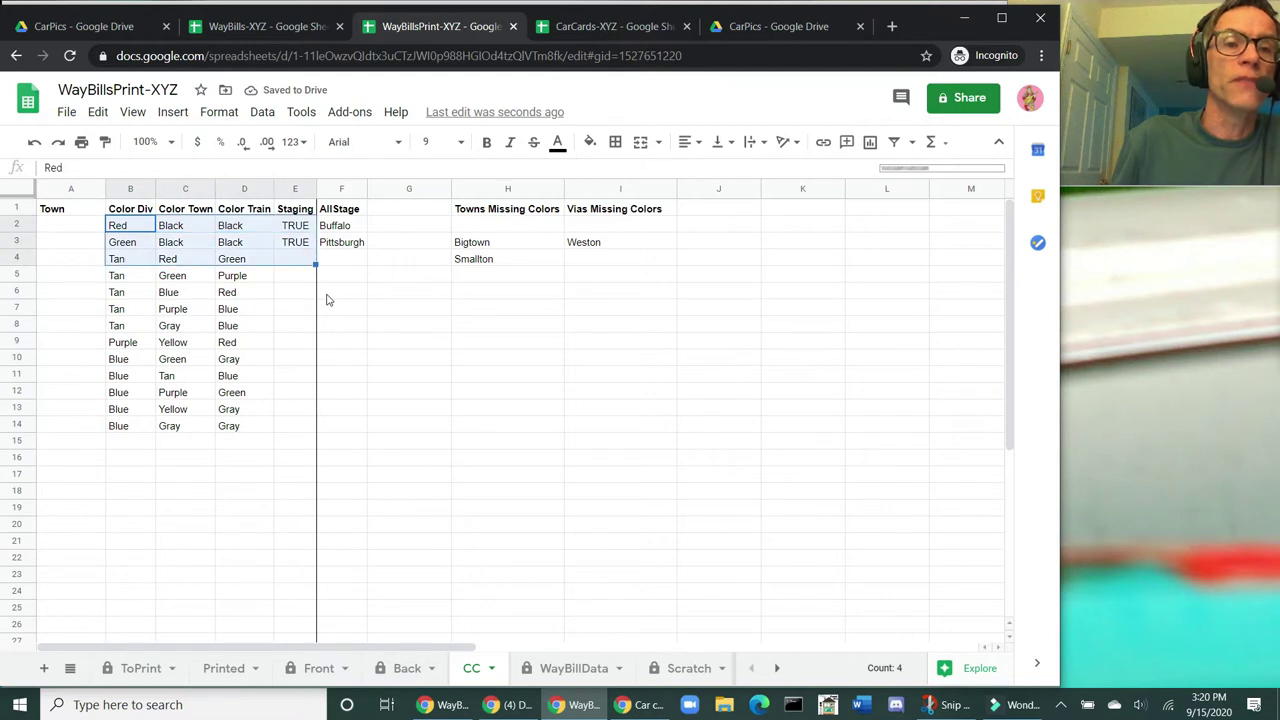
{"action": "key", "text": "shift+Down"}
{"action": "key", "text": "shift+Down"}
{"action": "key", "text": "shift+Down"}
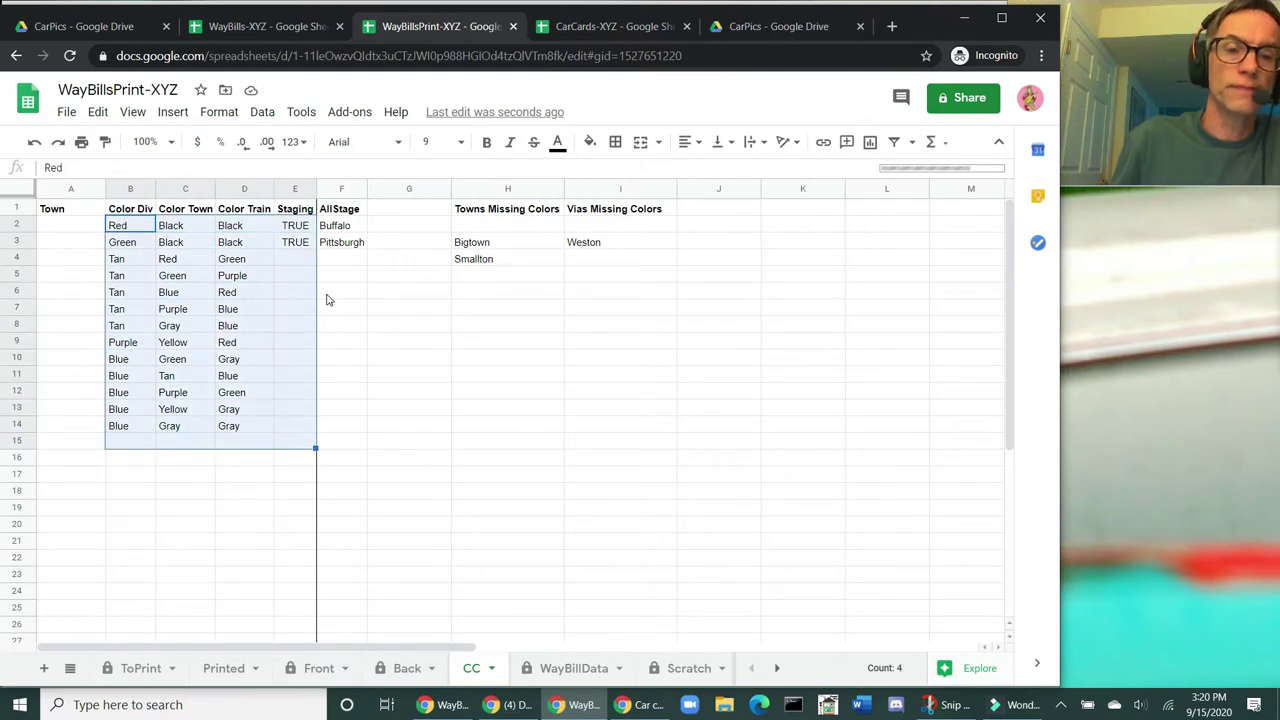
{"action": "key", "text": "Delete"}
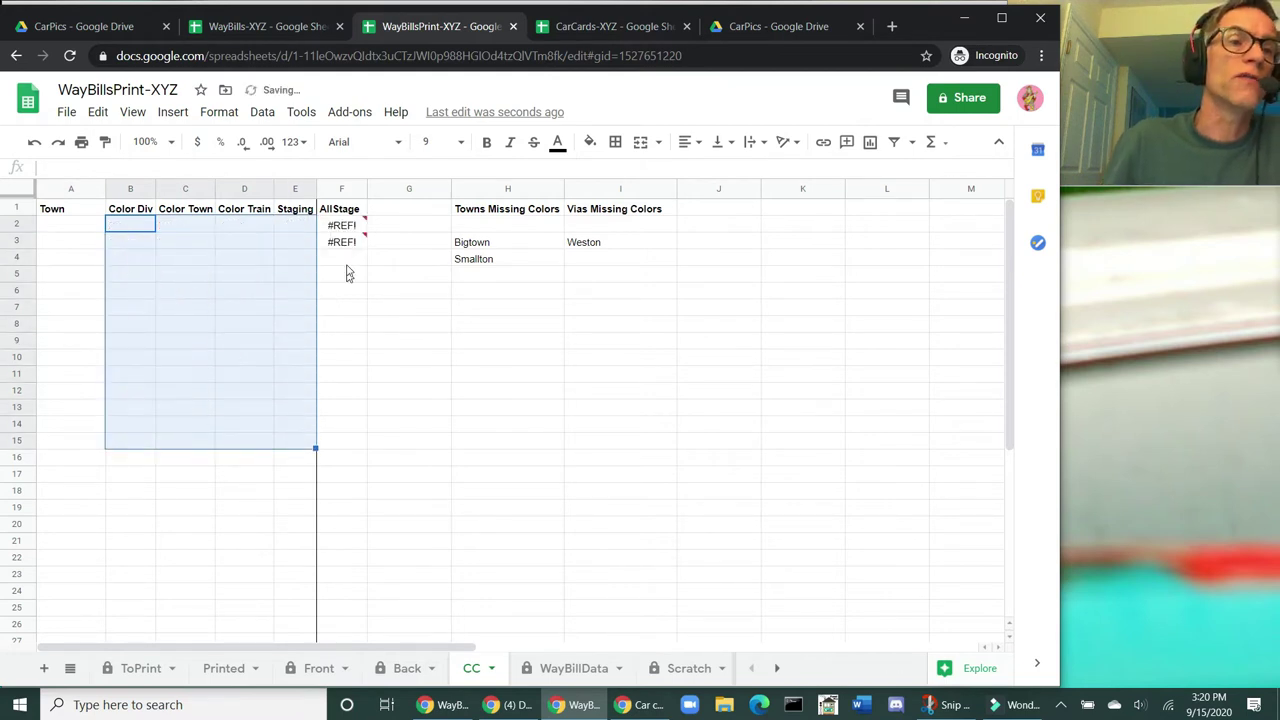
Step: List the towns Easton, Weston, Bigtown and Smallton in A2:A5 of the Town column
{"action": "left_click", "coordinate": [56, 228]}
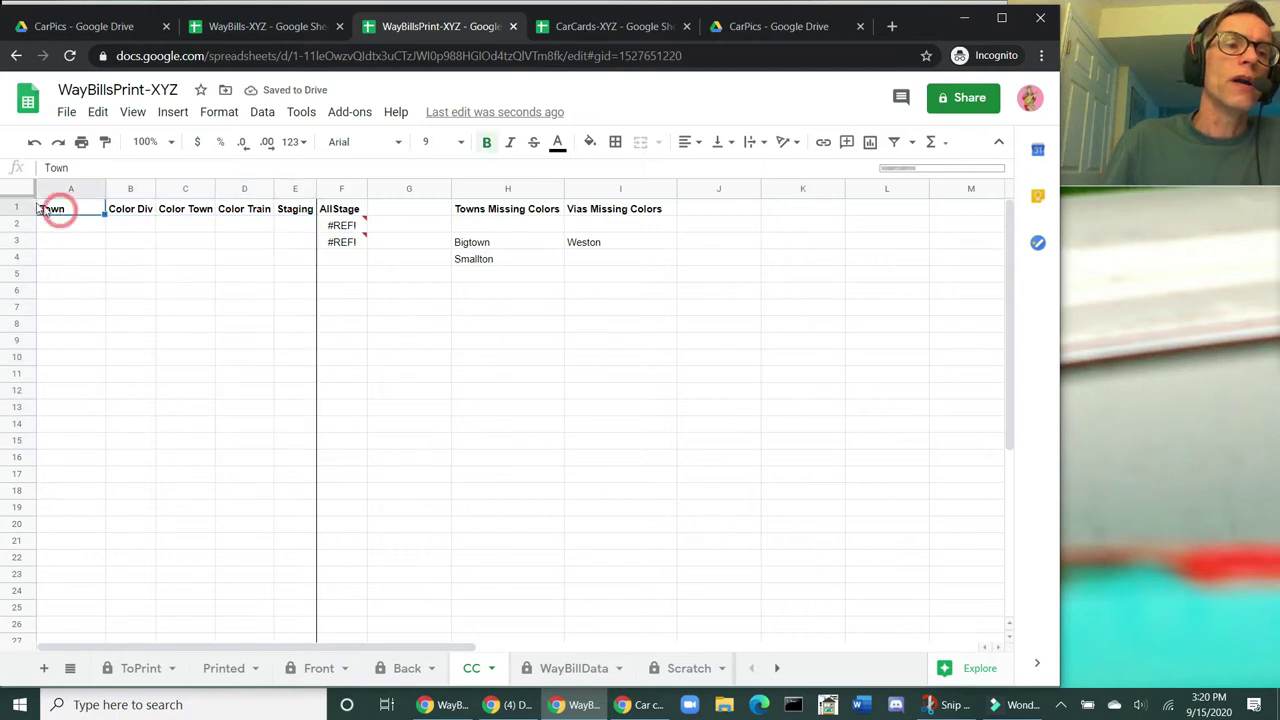
{"action": "left_click", "coordinate": [16, 207]}
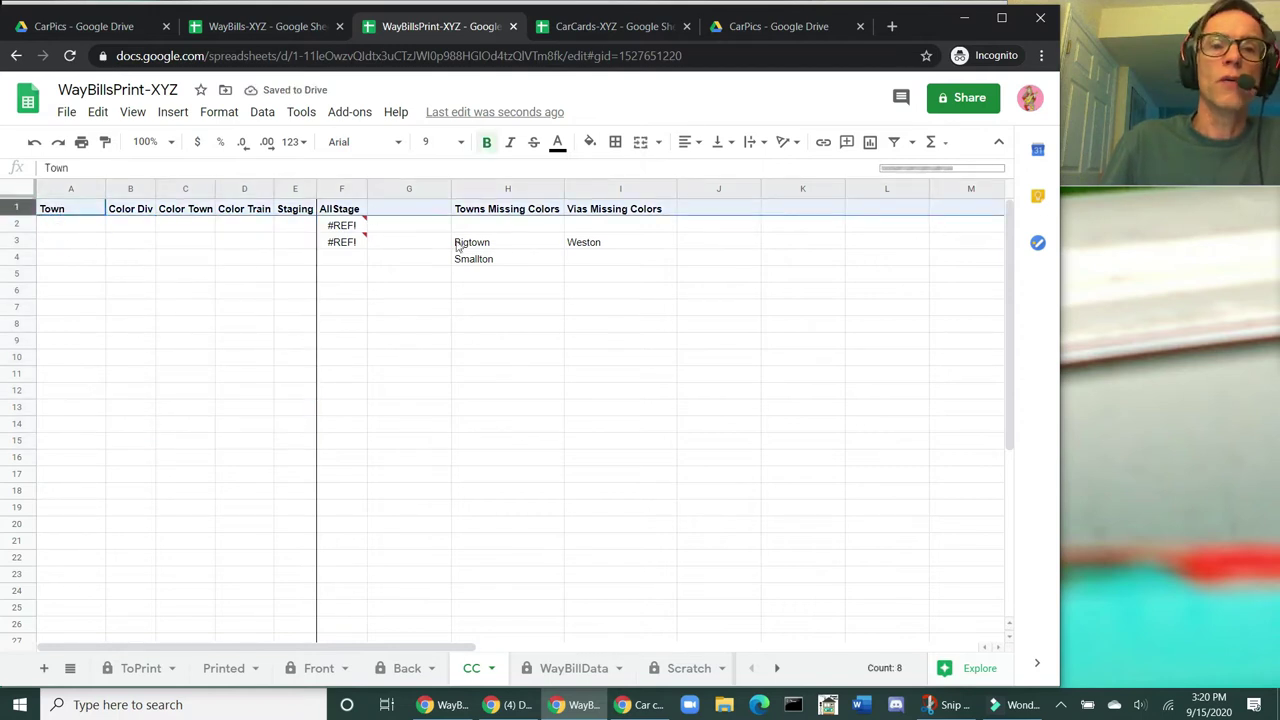
{"action": "left_click", "coordinate": [58, 224]}
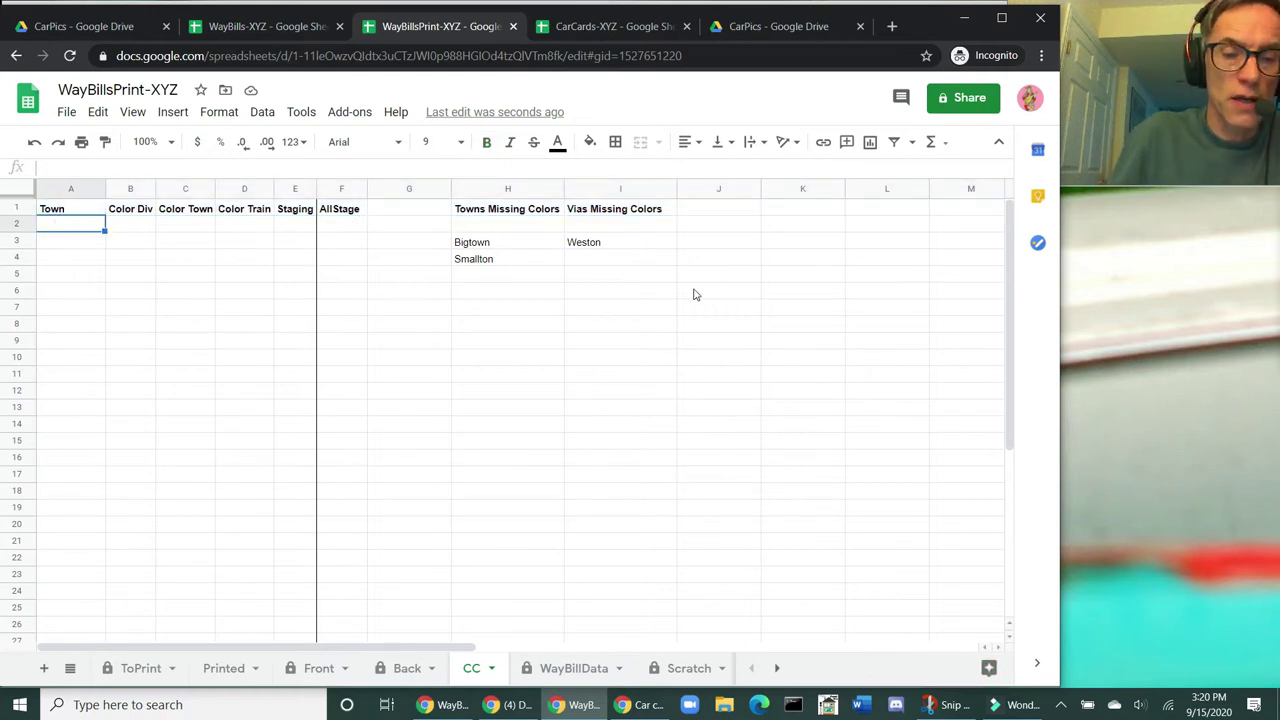
{"action": "type", "text": "Easton"}
{"action": "key", "text": "Return"}
{"action": "type", "text": "Weston"}
{"action": "key", "text": "Return"}
{"action": "type", "text": "Big"}
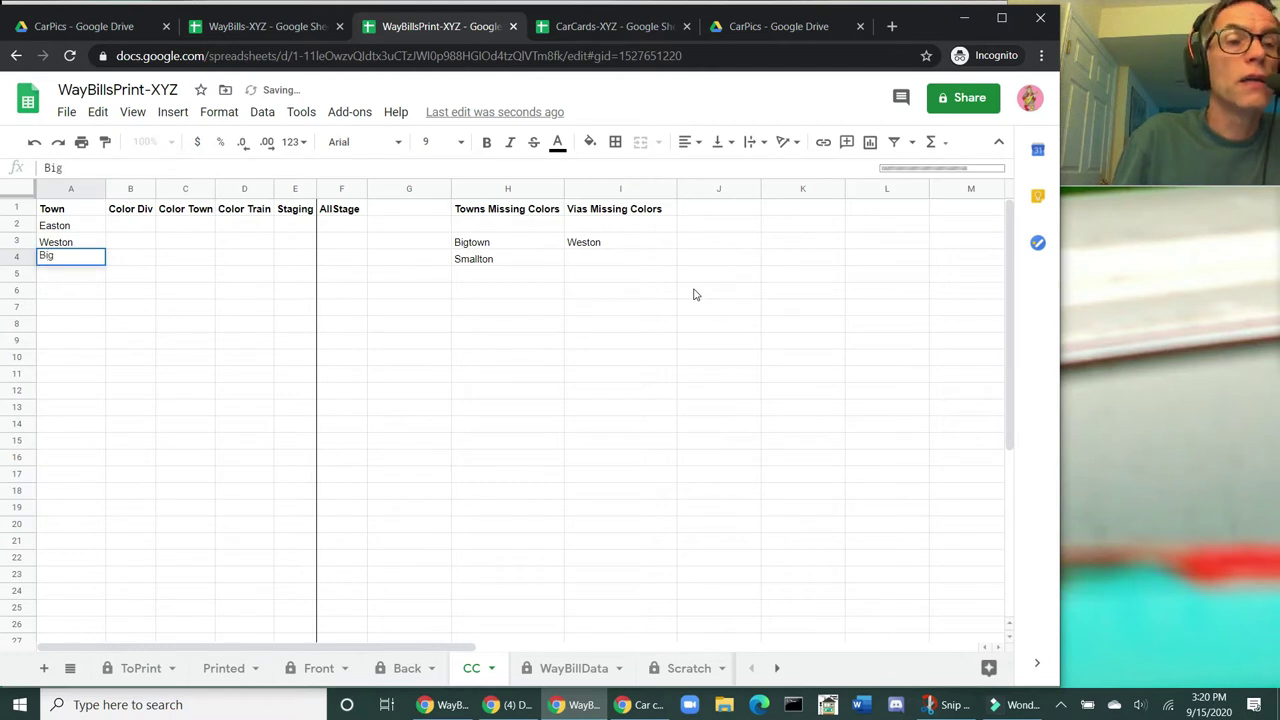
{"action": "type", "text": "town"}
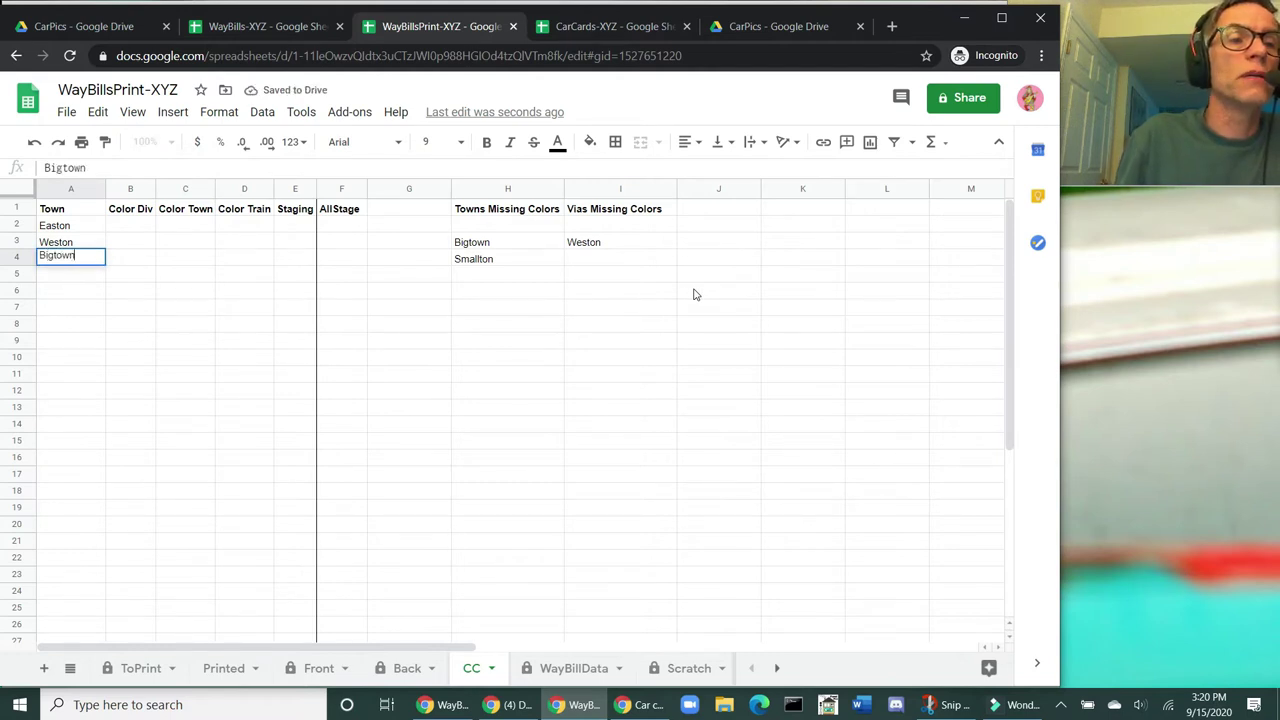
{"action": "key", "text": "Return"}
{"action": "type", "text": "Smallton"}
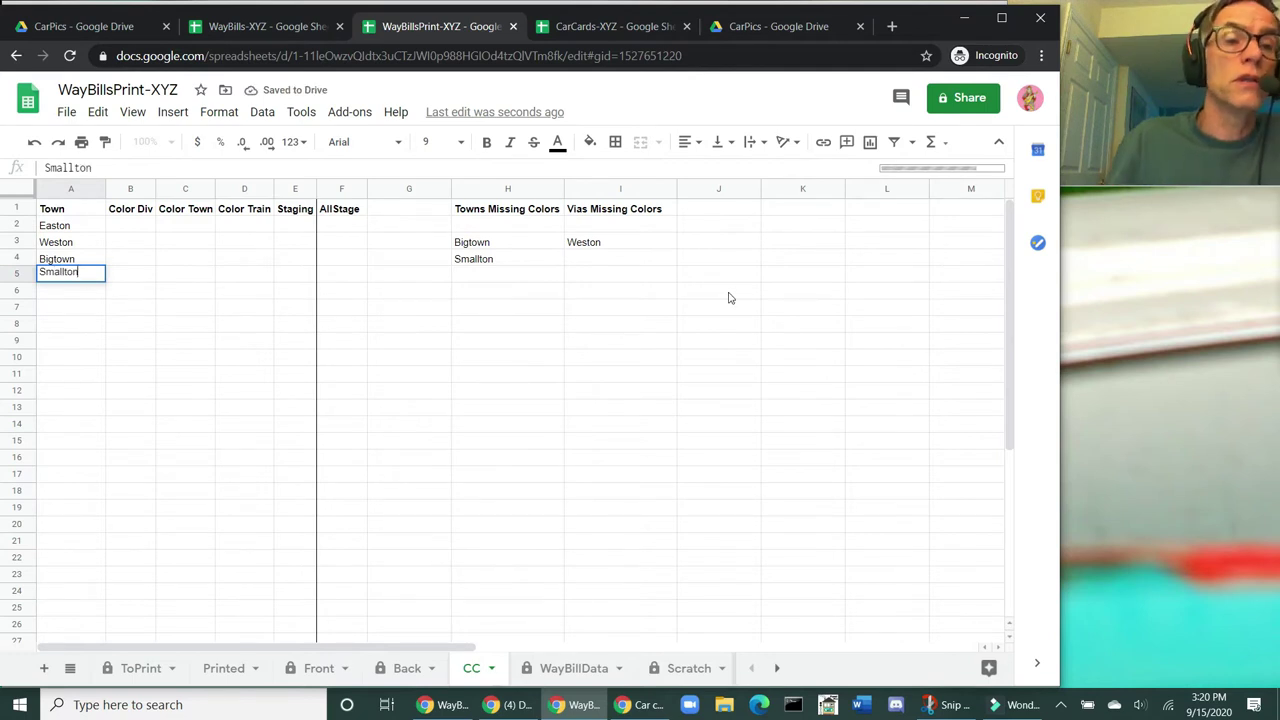
{"action": "key", "text": "Return"}
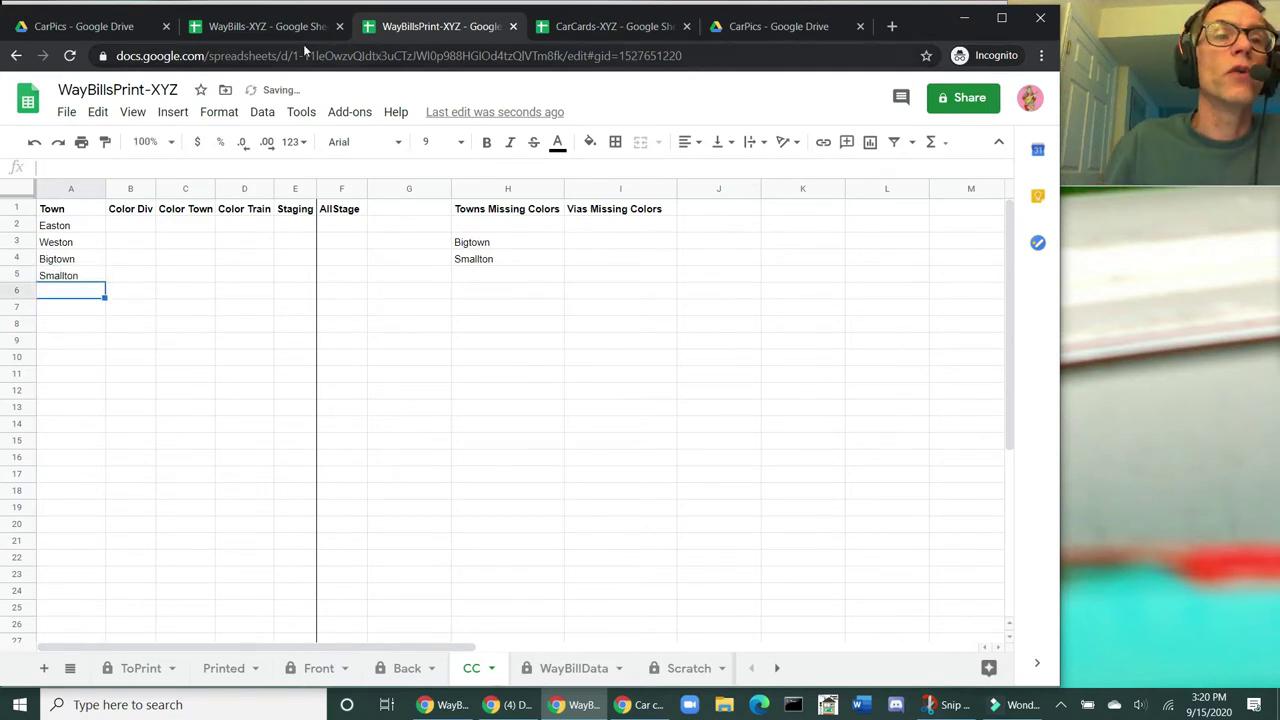
Step: Copy the town Middle Junction from the Online sheet of WayBills-XYZ into A6 of the CC sheet in WayBillsPrint-XYZ
{"action": "left_click", "coordinate": [266, 30]}
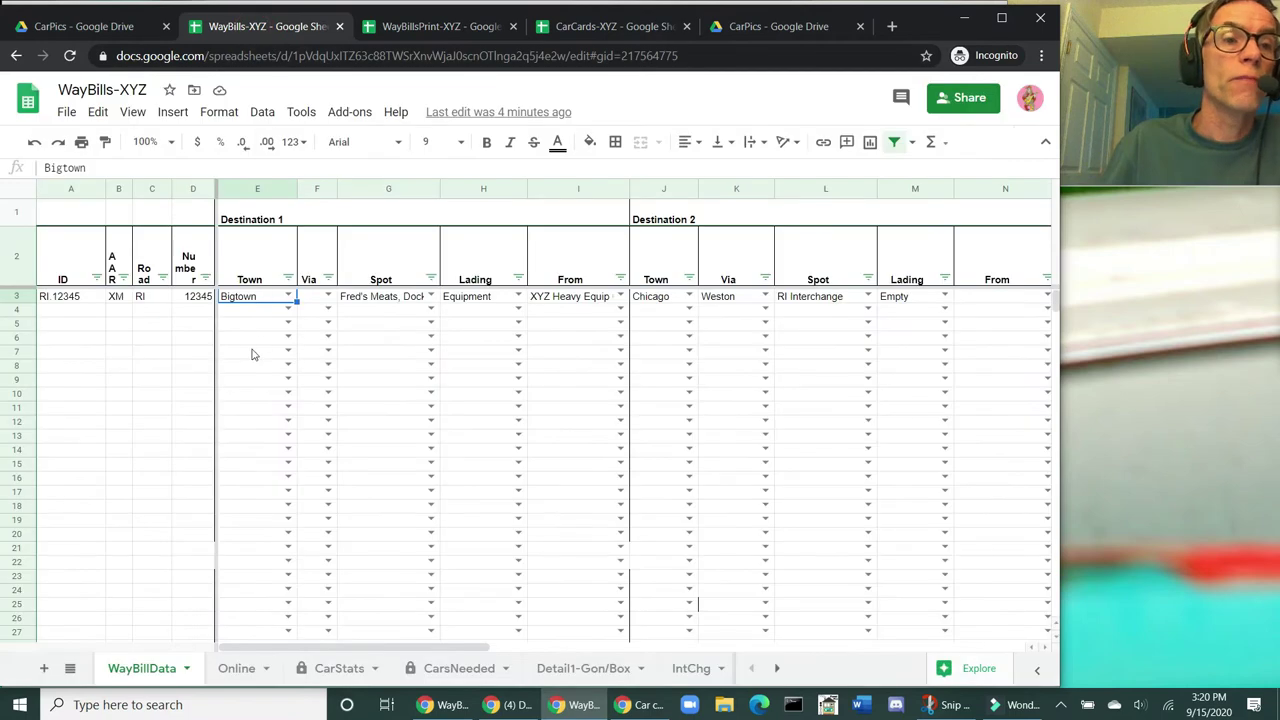
{"action": "left_click", "coordinate": [240, 668]}
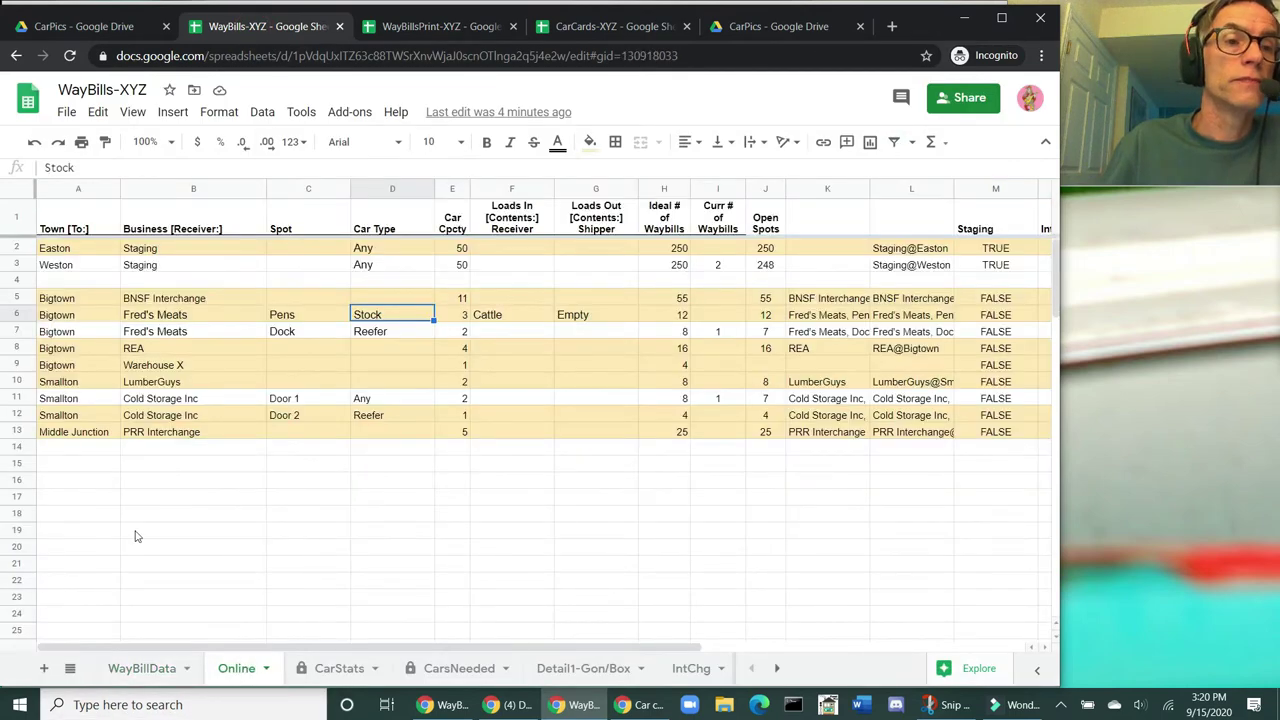
{"action": "left_click", "coordinate": [78, 434]}
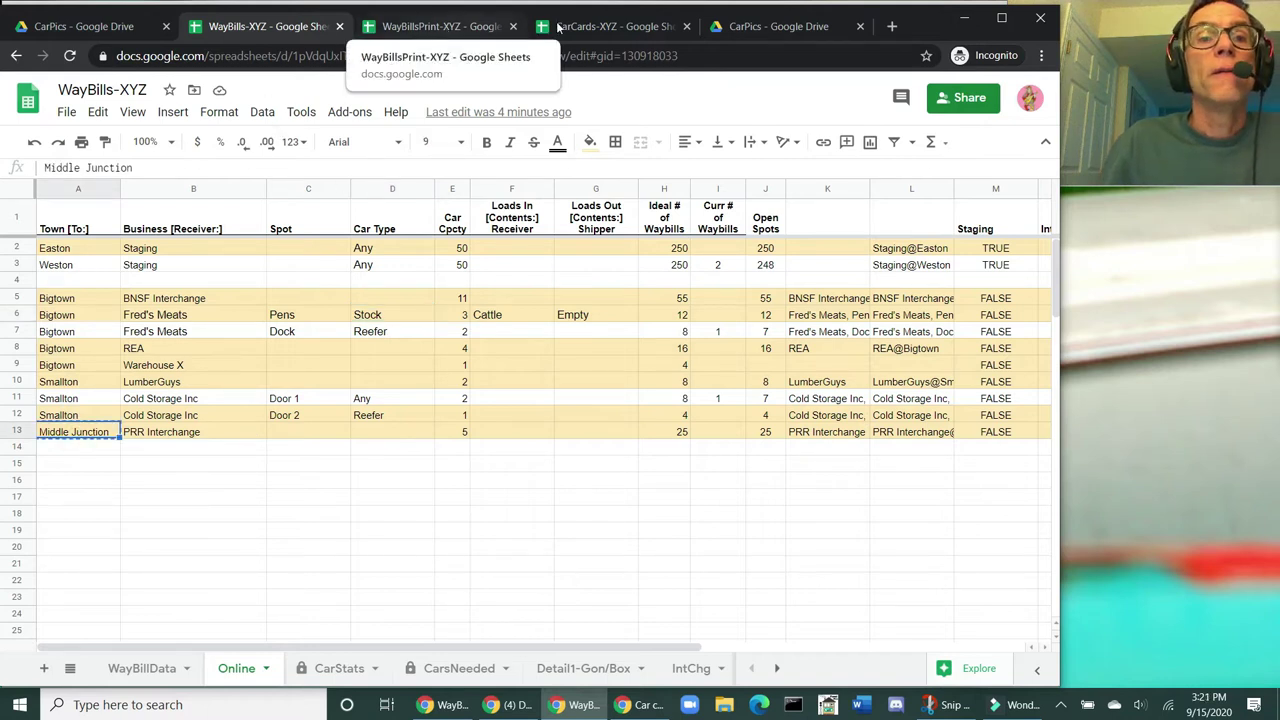
{"action": "left_click", "coordinate": [475, 27]}
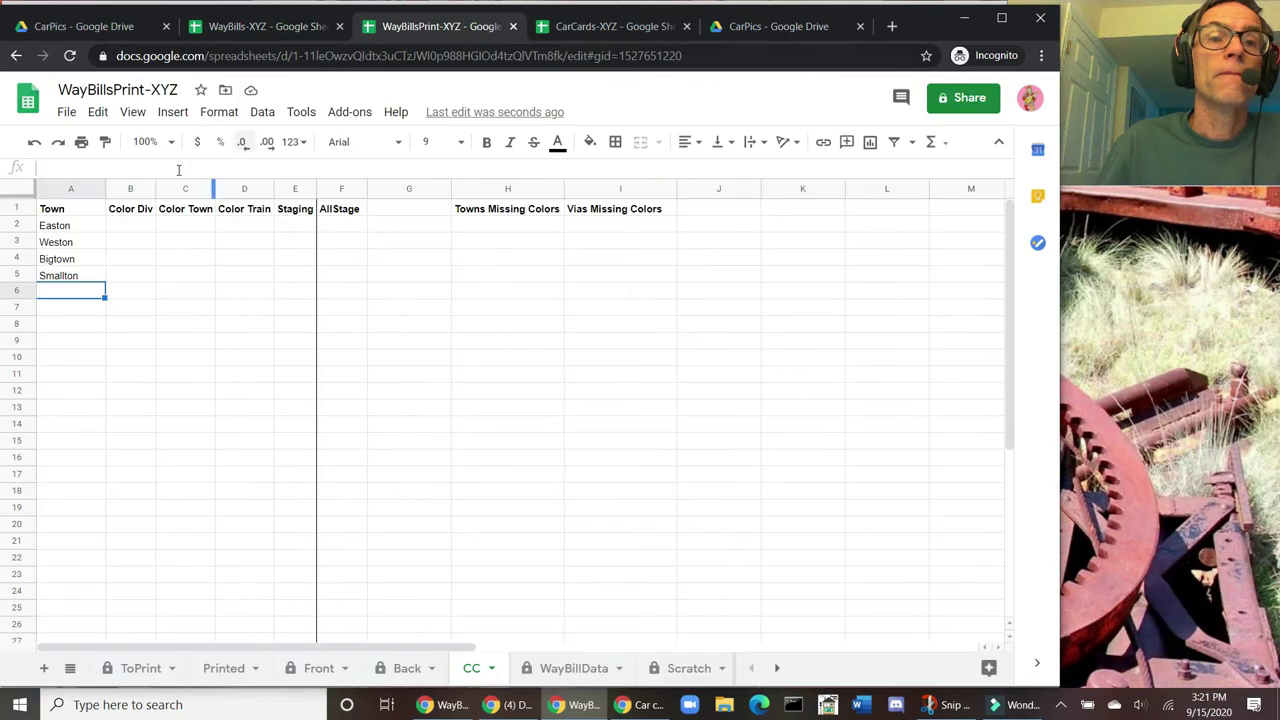
{"action": "left_click", "coordinate": [65, 292]}
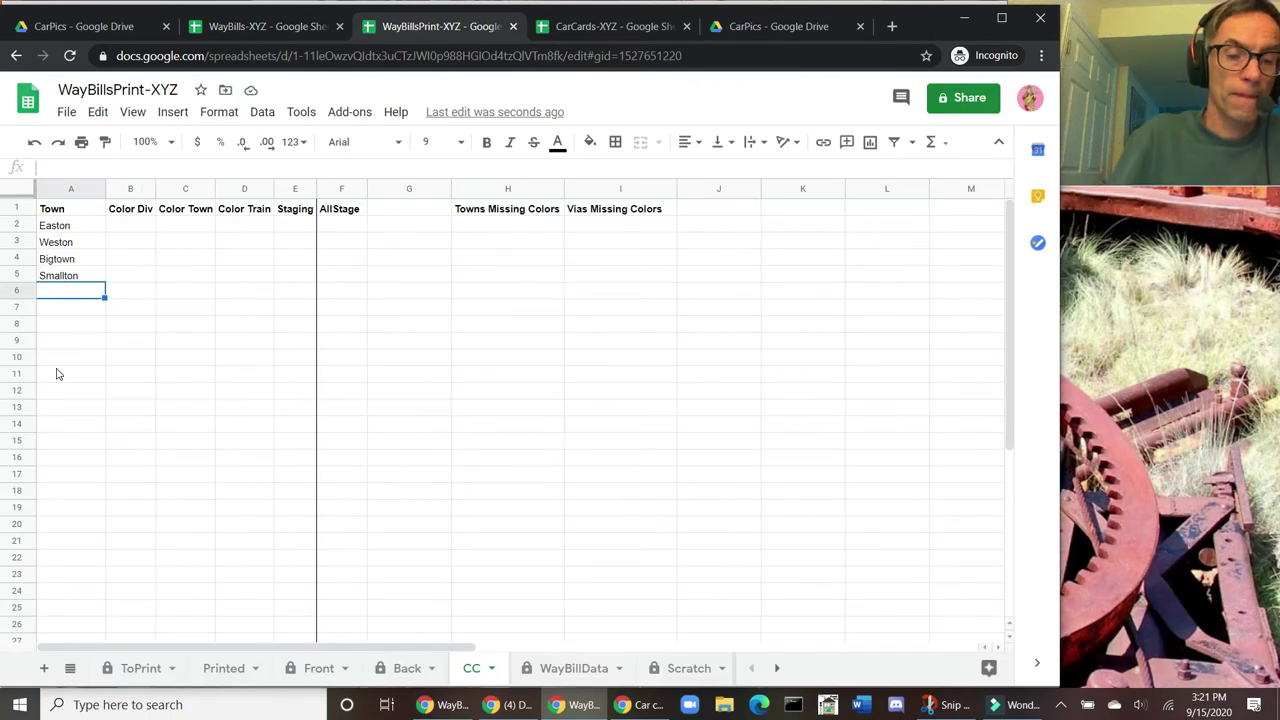
{"action": "type", "text": "Middle Junction"}
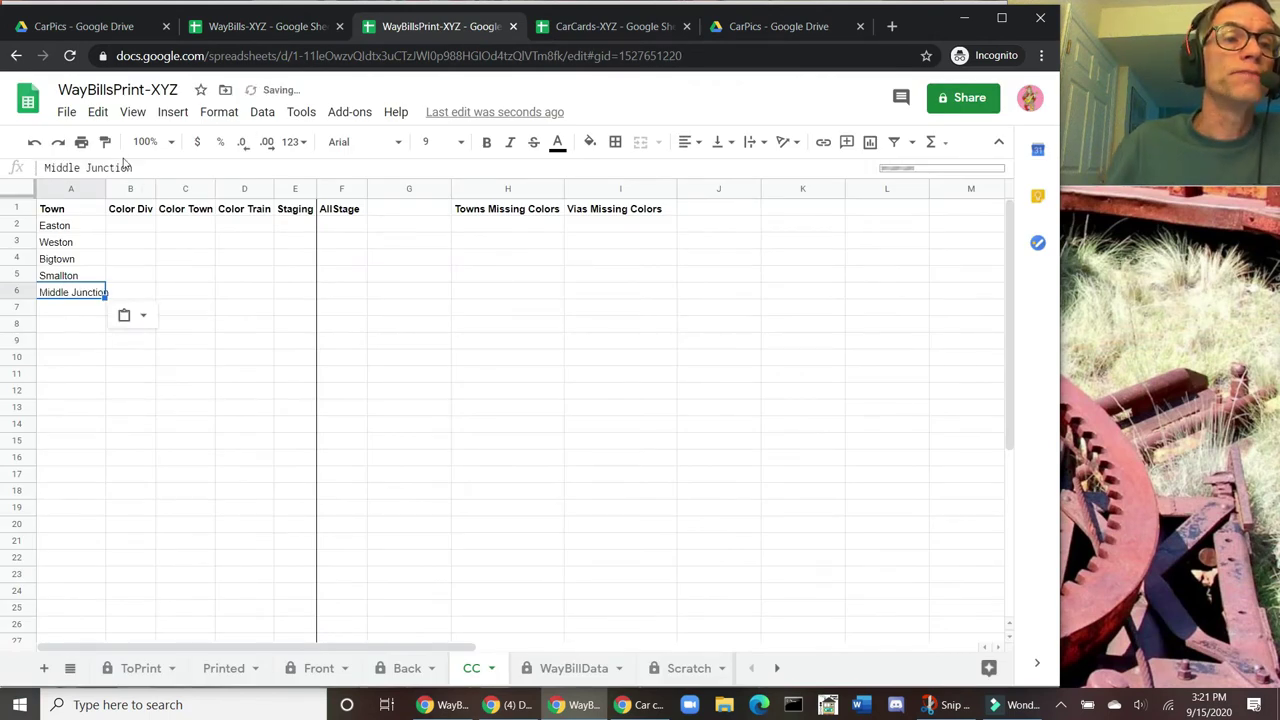
Step: Set the Color Div values to Red for Easton and Green for Weston
{"action": "left_click", "coordinate": [129, 230]}
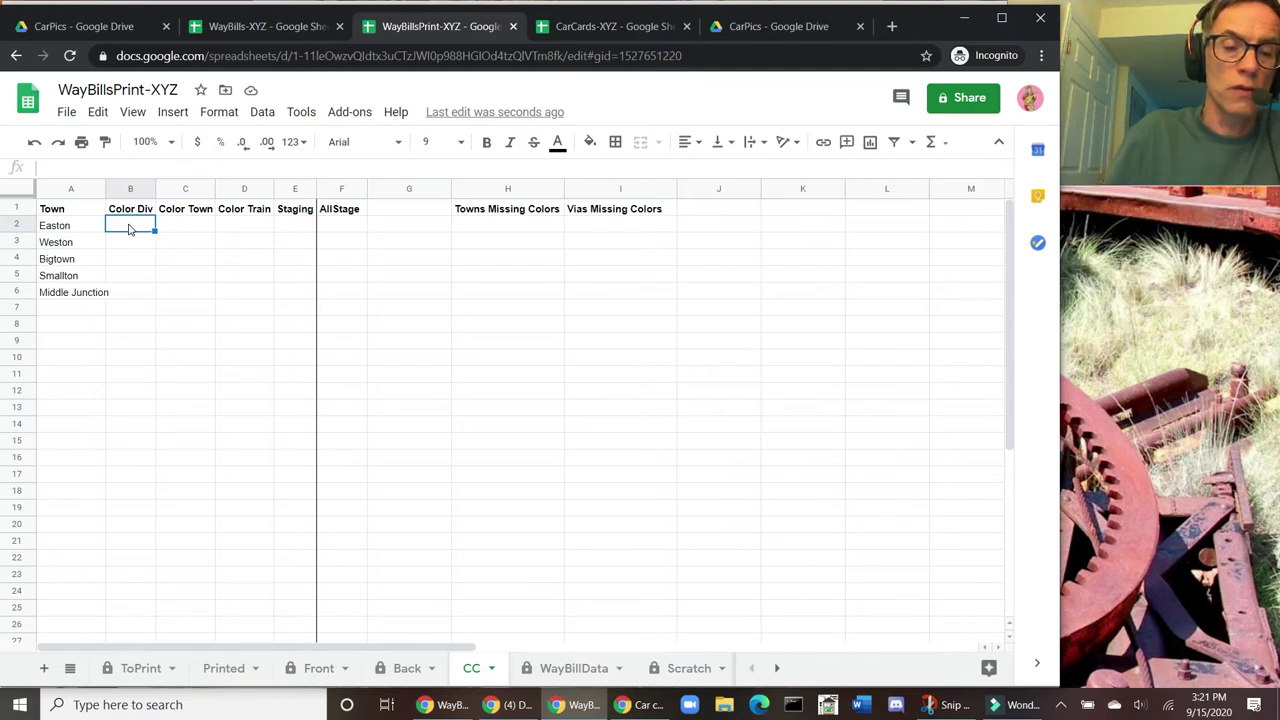
{"action": "type", "text": "Red"}
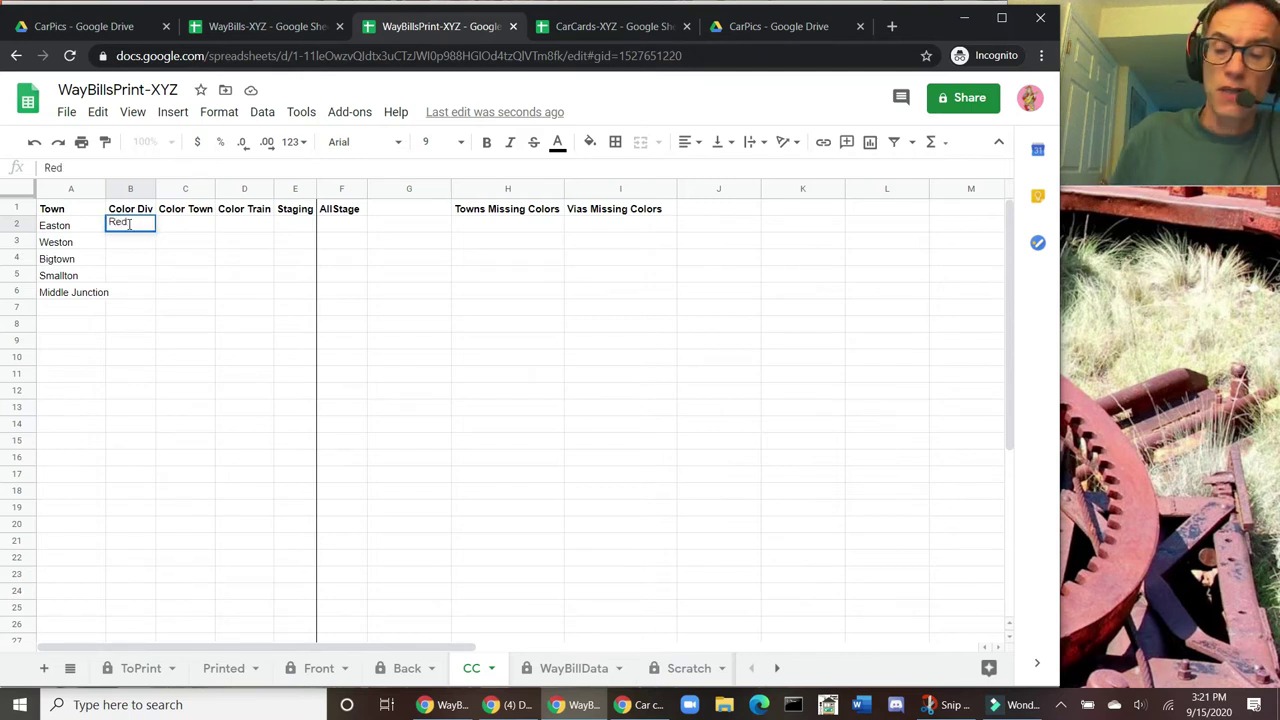
{"action": "key", "text": "Return"}
{"action": "type", "text": "RGUre"}
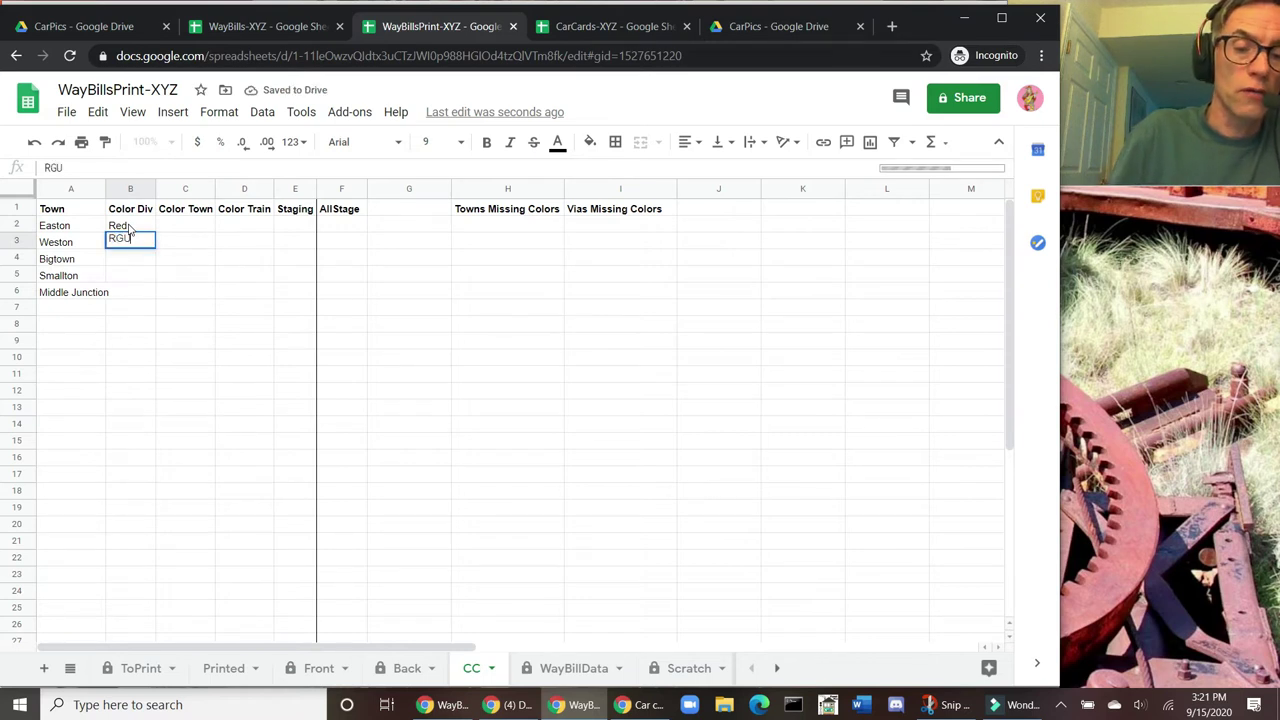
{"action": "key", "text": "BackSpace"}
{"action": "key", "text": "BackSpace"}
{"action": "key", "text": "BackSpace"}
{"action": "key", "text": "BackSpace"}
{"action": "key", "text": "BackSpace"}
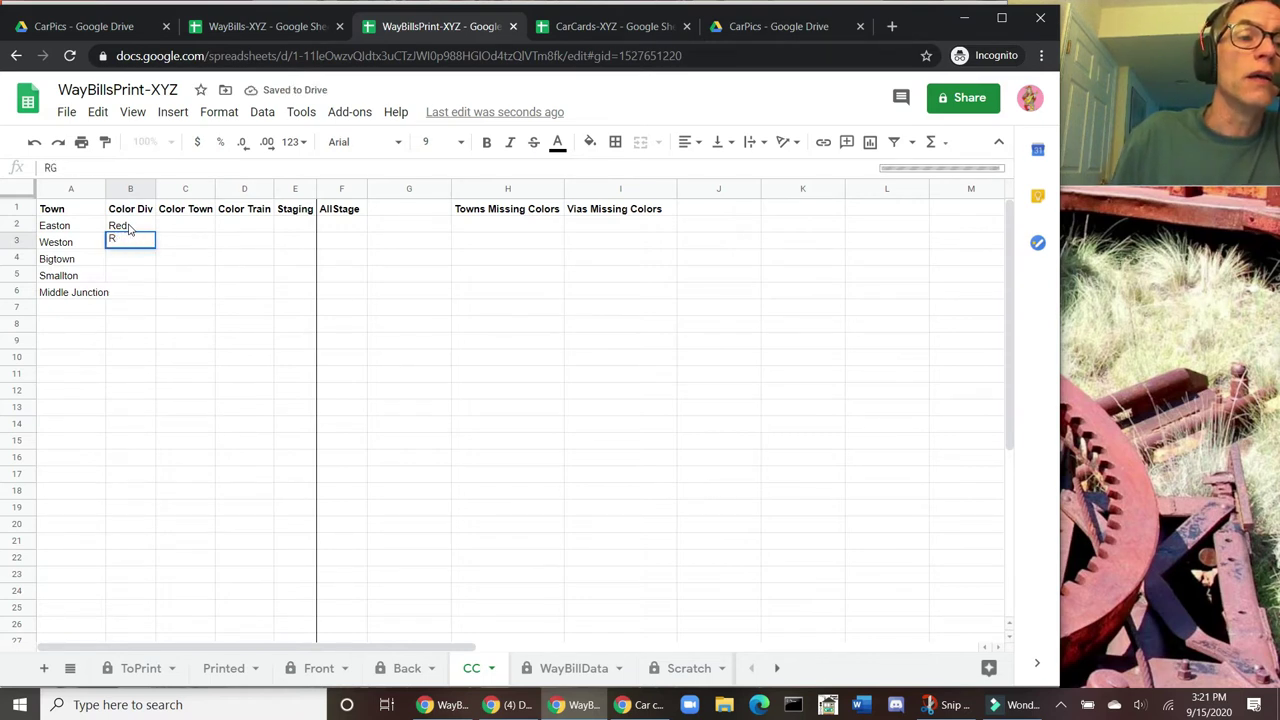
{"action": "type", "text": "Green"}
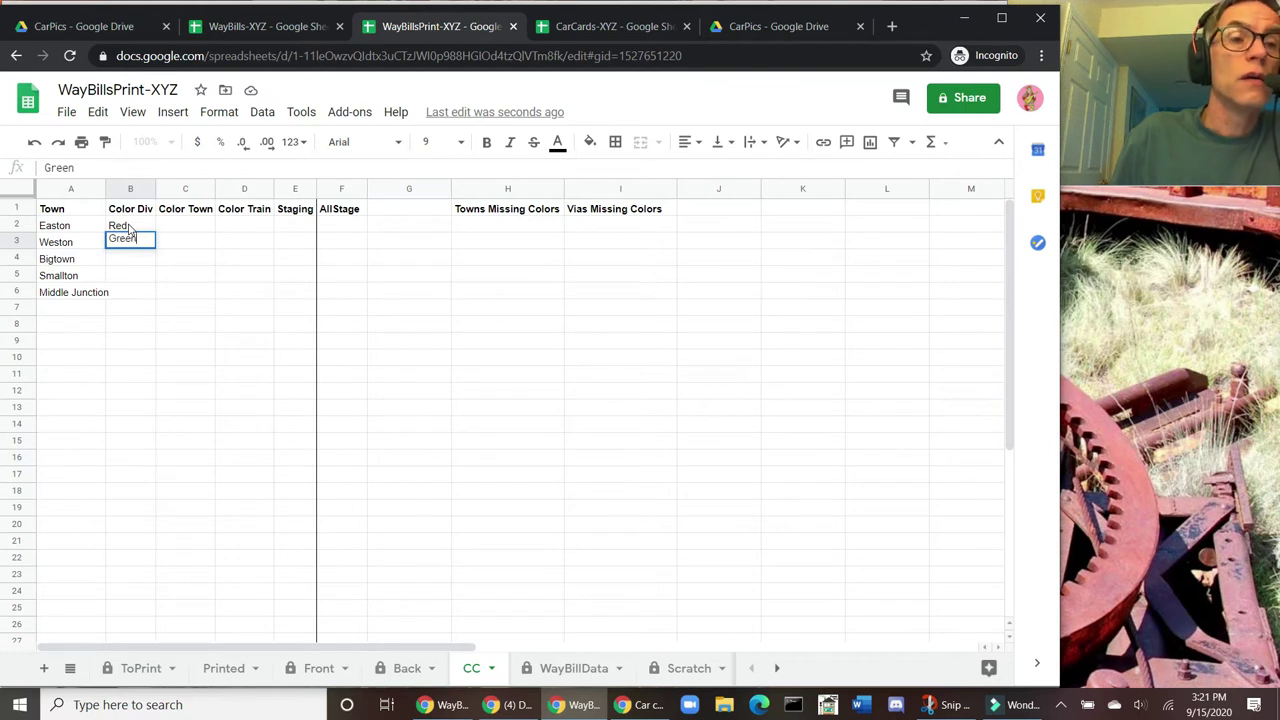
{"action": "key", "text": "Return"}
Step: Copy the Red and Green division colours of Easton and Weston into their Color Town and Color Train cells
{"action": "key", "text": "Up"}
{"action": "left_click", "coordinate": [129, 229]}
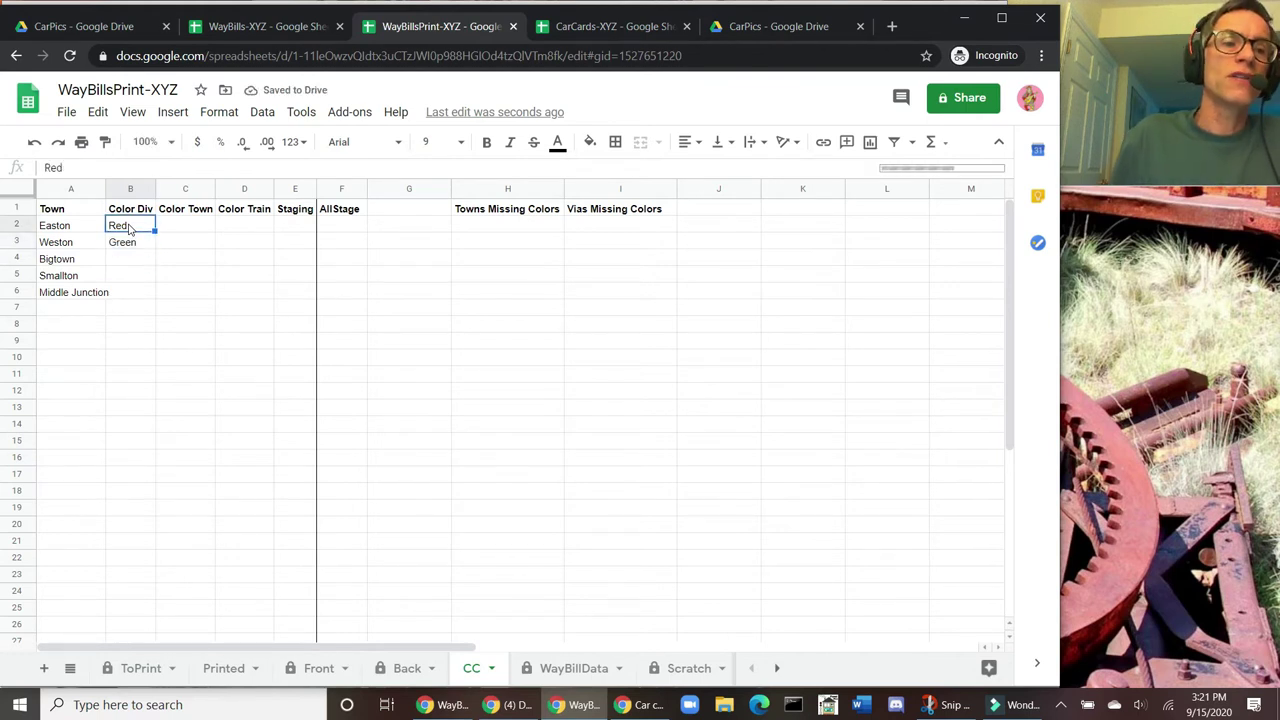
{"action": "key", "text": "shift+Down"}
{"action": "key", "text": "ctrl+c"}
{"action": "key", "text": "Right"}
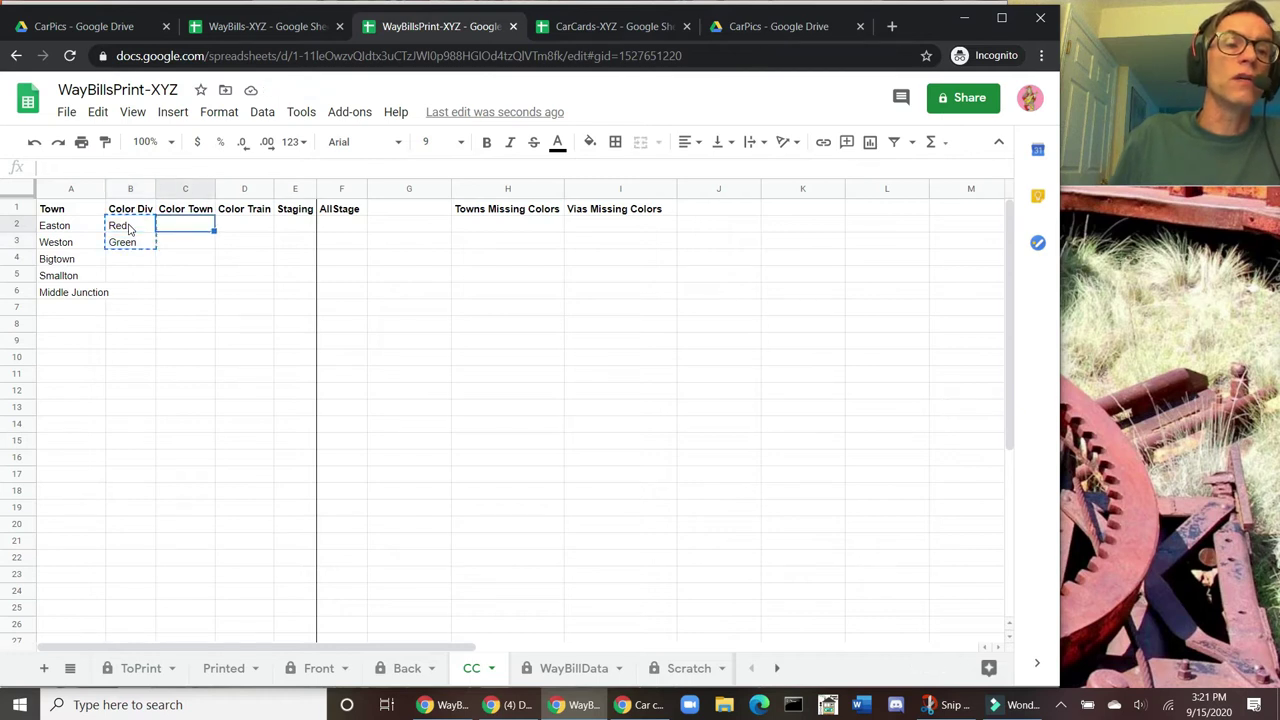
{"action": "key", "text": "shift+Right"}
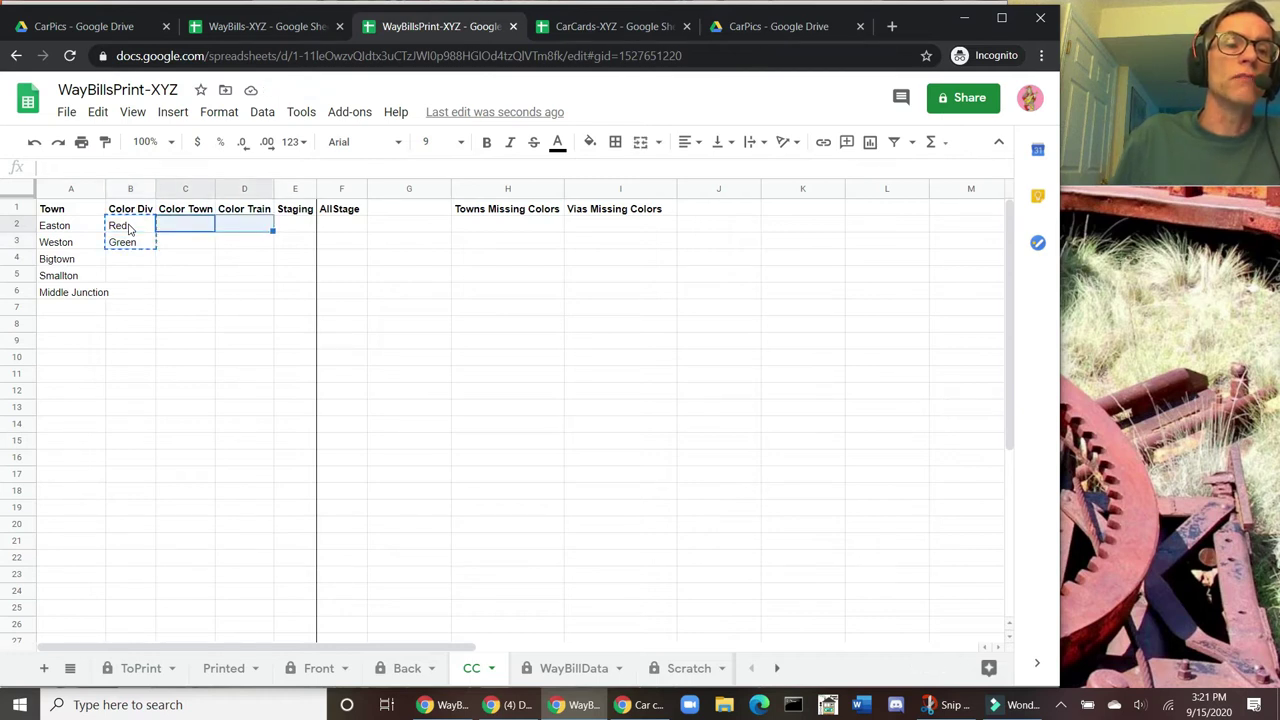
{"action": "key", "text": "shift+Down"}
{"action": "key", "text": "shift+Left"}
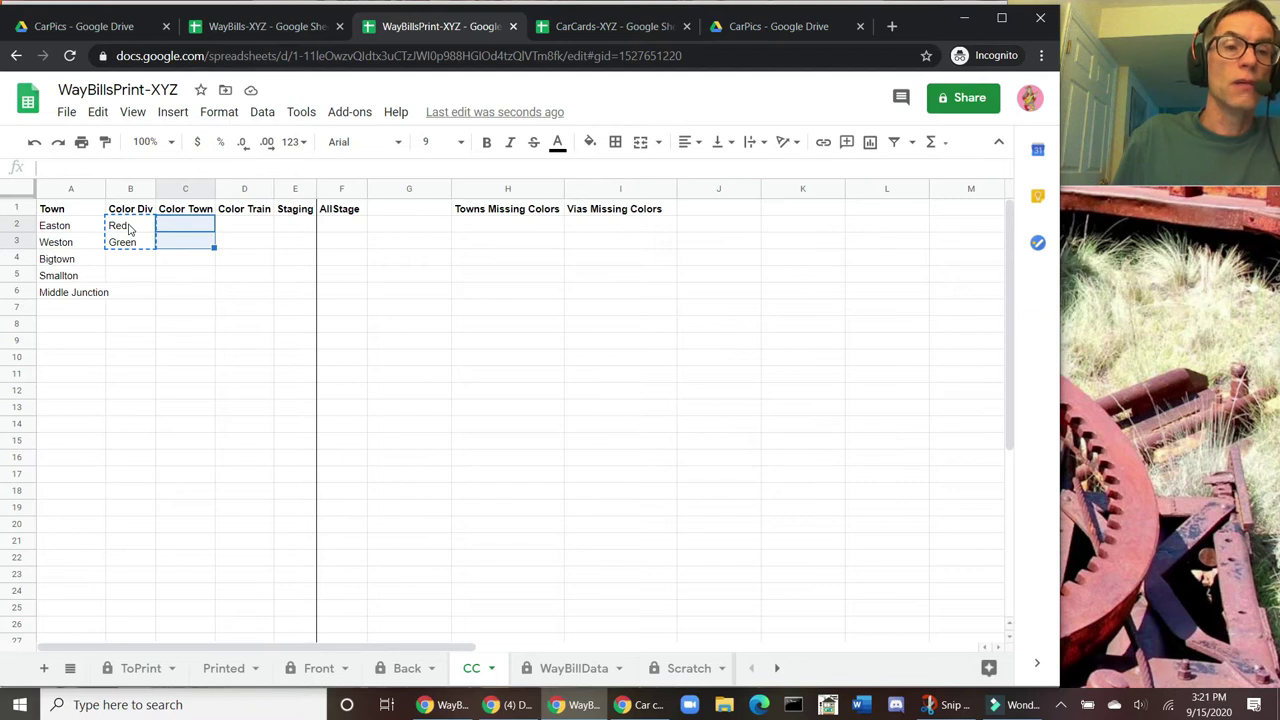
{"action": "key", "text": "ctrl+v"}
{"action": "key", "text": "Right"}
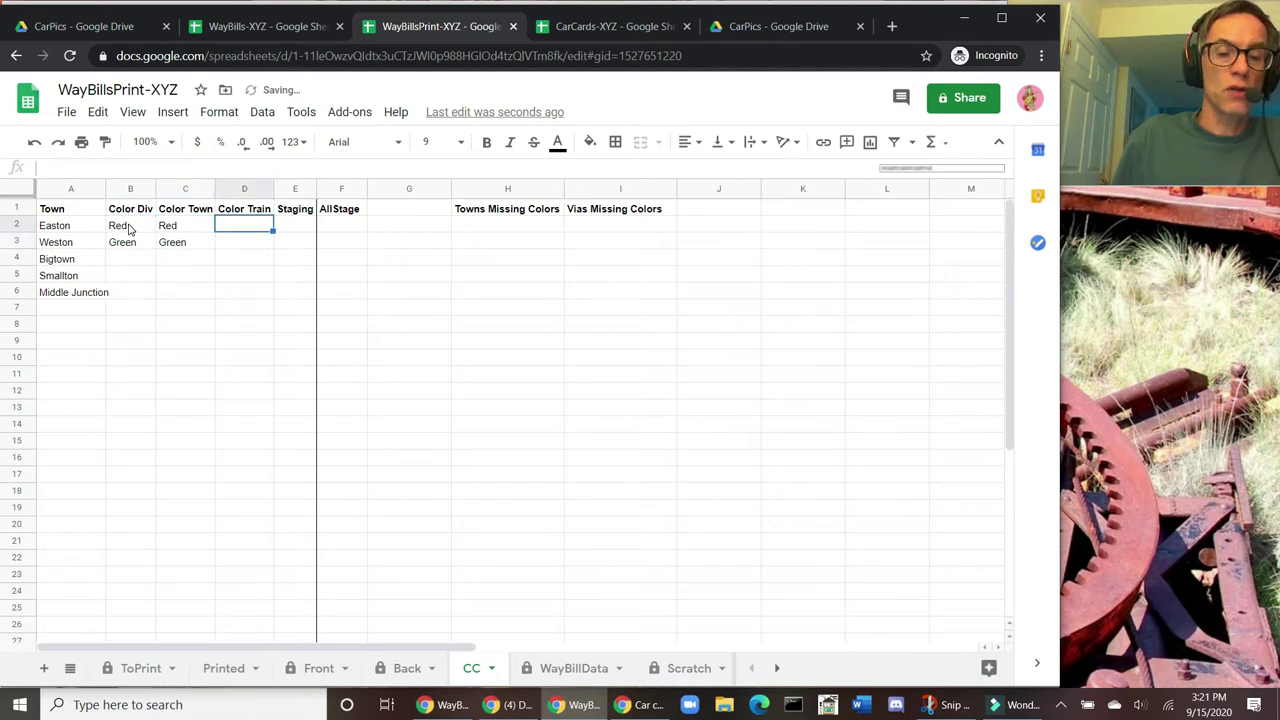
{"action": "key", "text": "ctrl+v"}
Step: Mark Easton as a staging town by setting its Staging value to TRUE
{"action": "key", "text": "Up"}
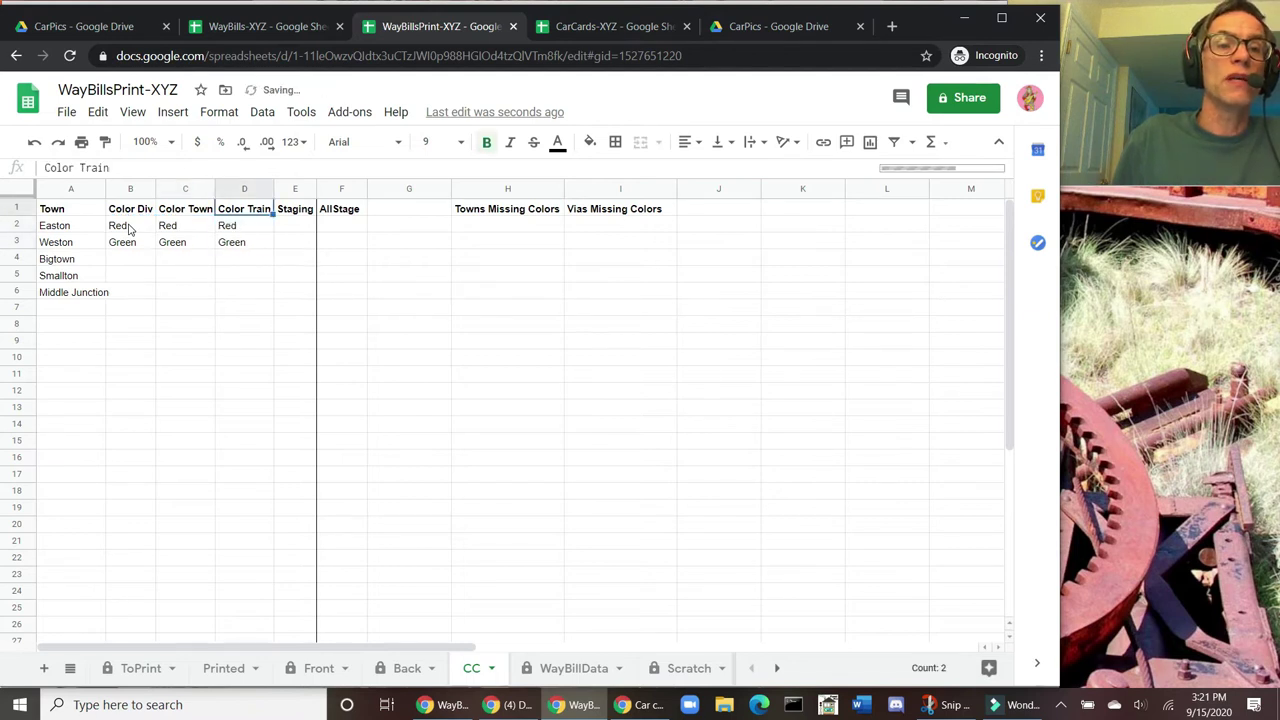
{"action": "key", "text": "Right"}
{"action": "key", "text": "Down"}
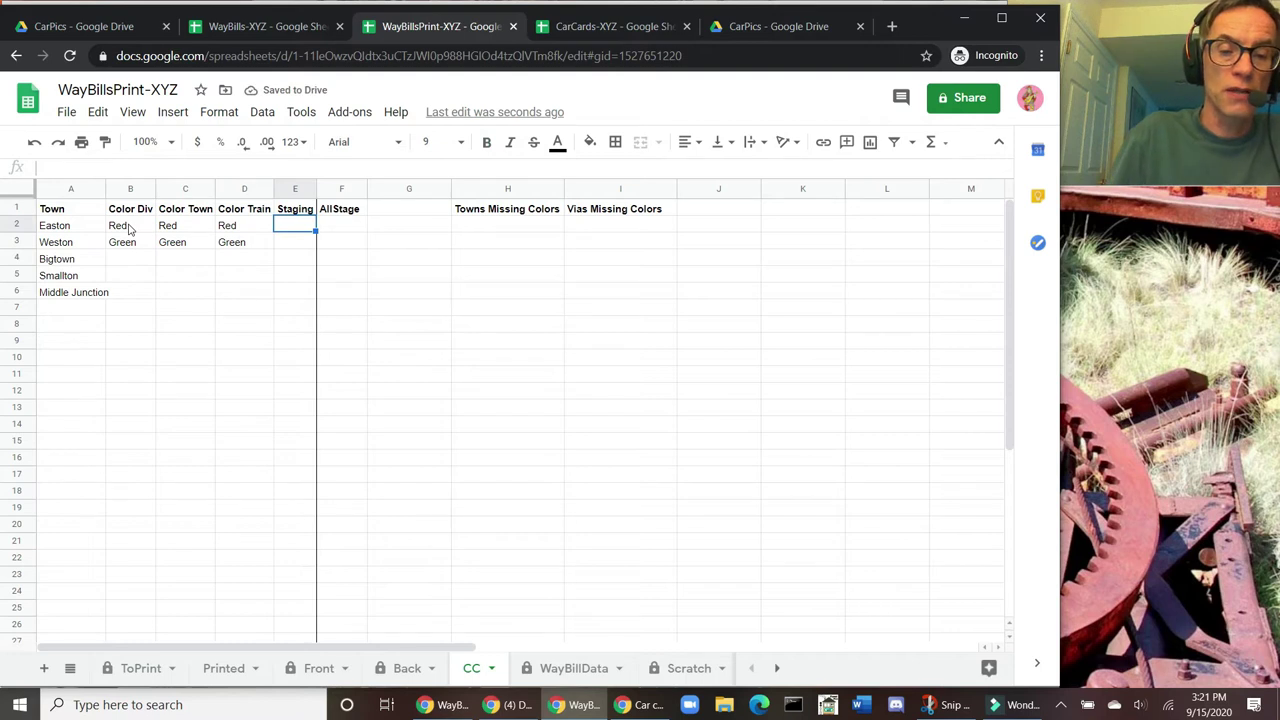
{"action": "key", "text": "Return"}
{"action": "type", "text": "TRUE"}
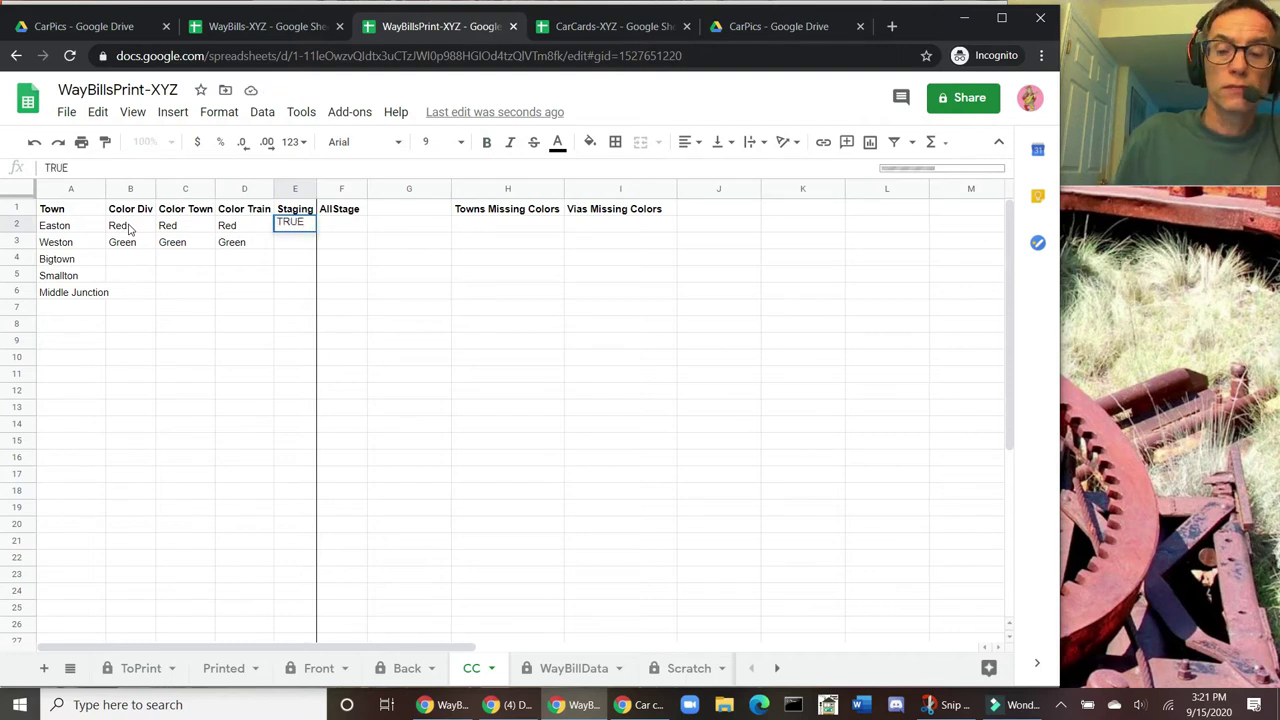
{"action": "key", "text": "Return"}
{"action": "key", "text": "Down"}
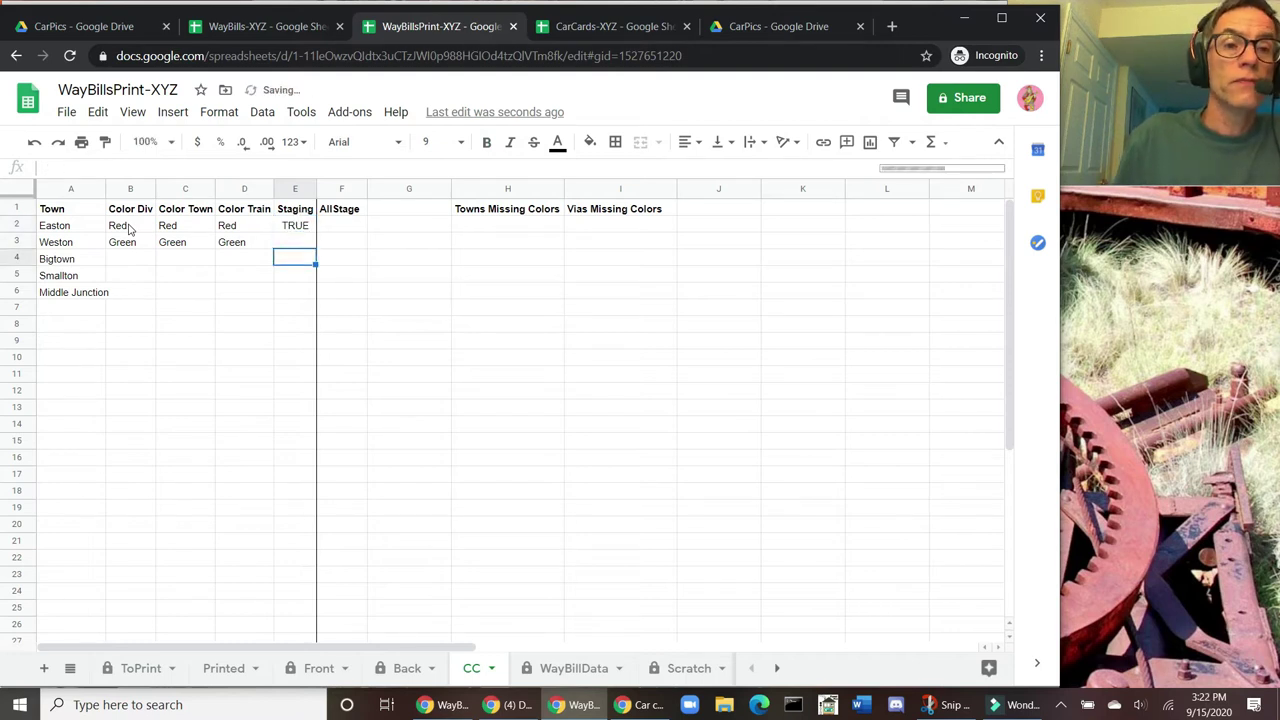
Step: Mark Weston as a staging town by setting its Staging value to TRUE
{"action": "key", "text": "Up"}
{"action": "type", "text": "TRUE"}
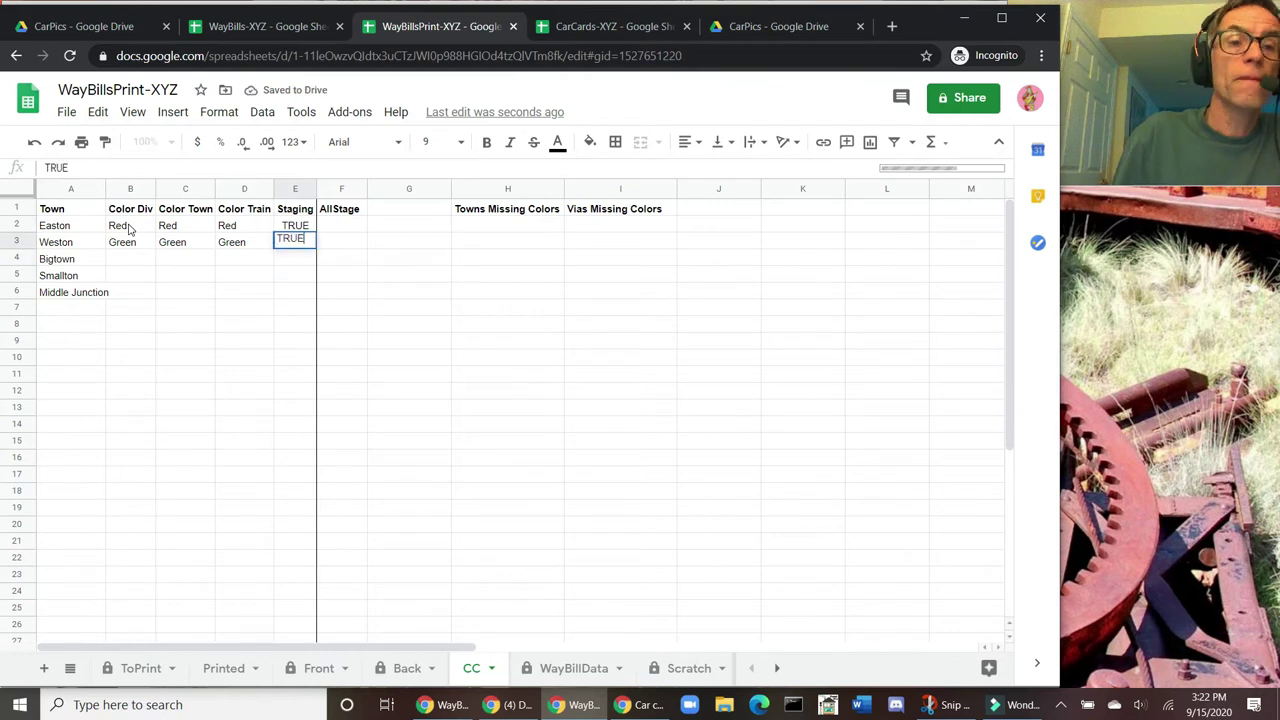
{"action": "key", "text": "Return"}
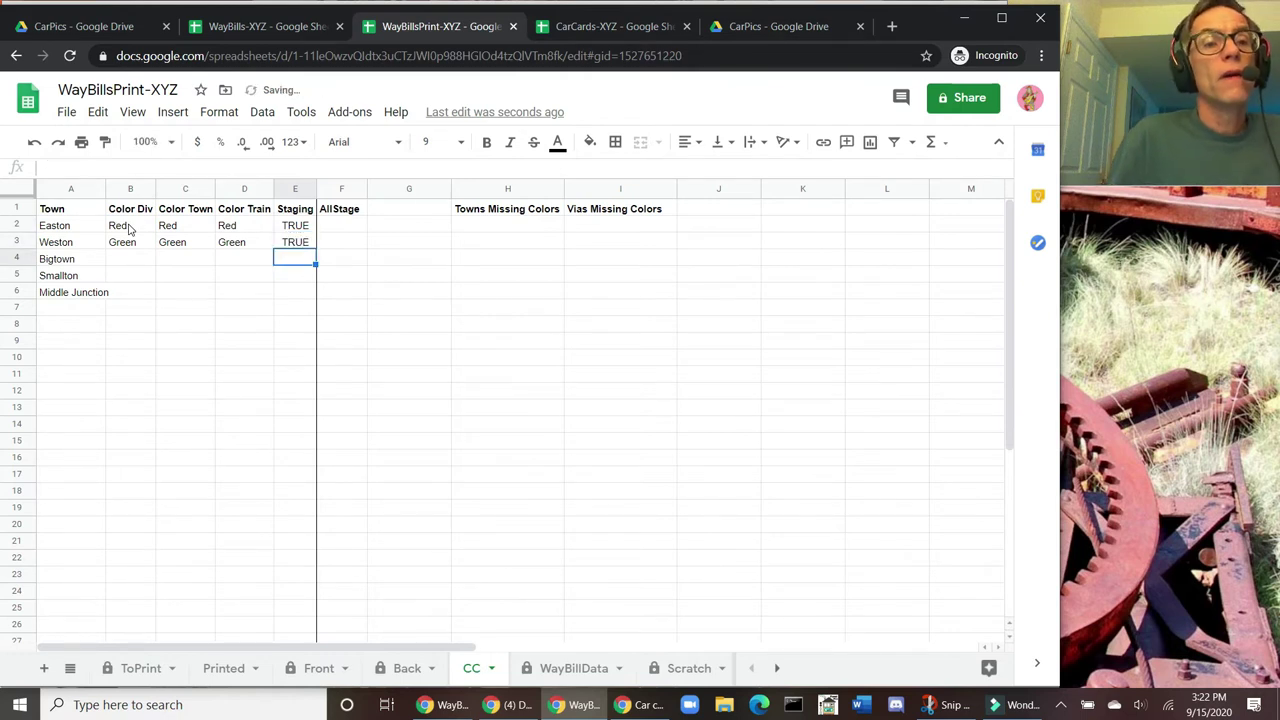
Step: Review the Staging column entries for the listed towns
{"action": "key", "text": "Up"}
{"action": "key", "text": "Up"}
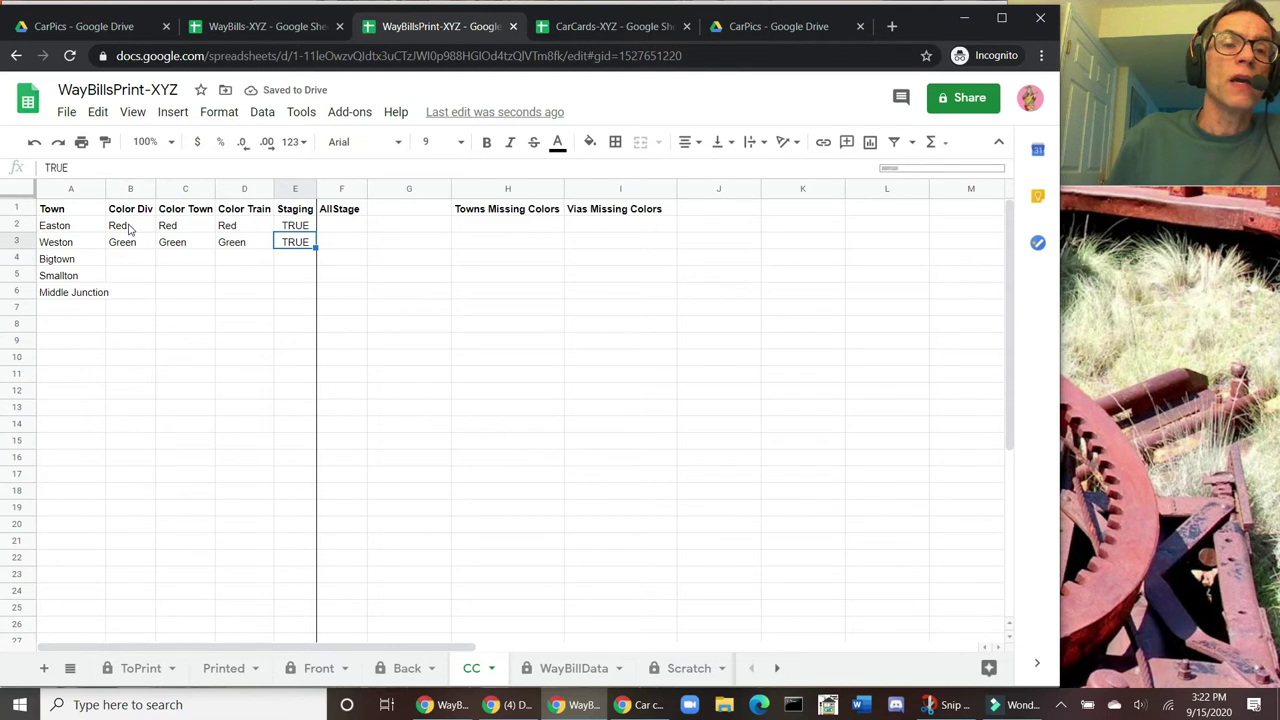
{"action": "key", "text": "Down"}
{"action": "key", "text": "Down"}
{"action": "key", "text": "Down"}
{"action": "key", "text": "Up"}
{"action": "key", "text": "Up"}
{"action": "key", "text": "Up"}
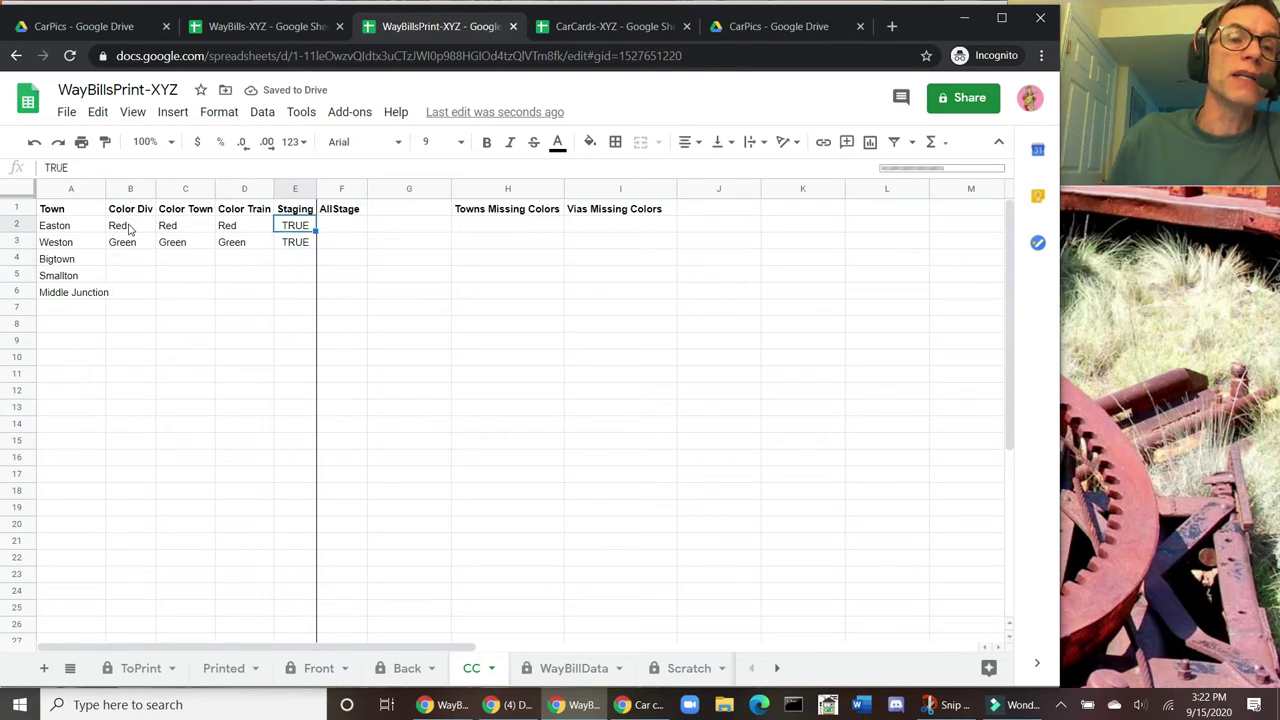
{"action": "key", "text": "Down"}
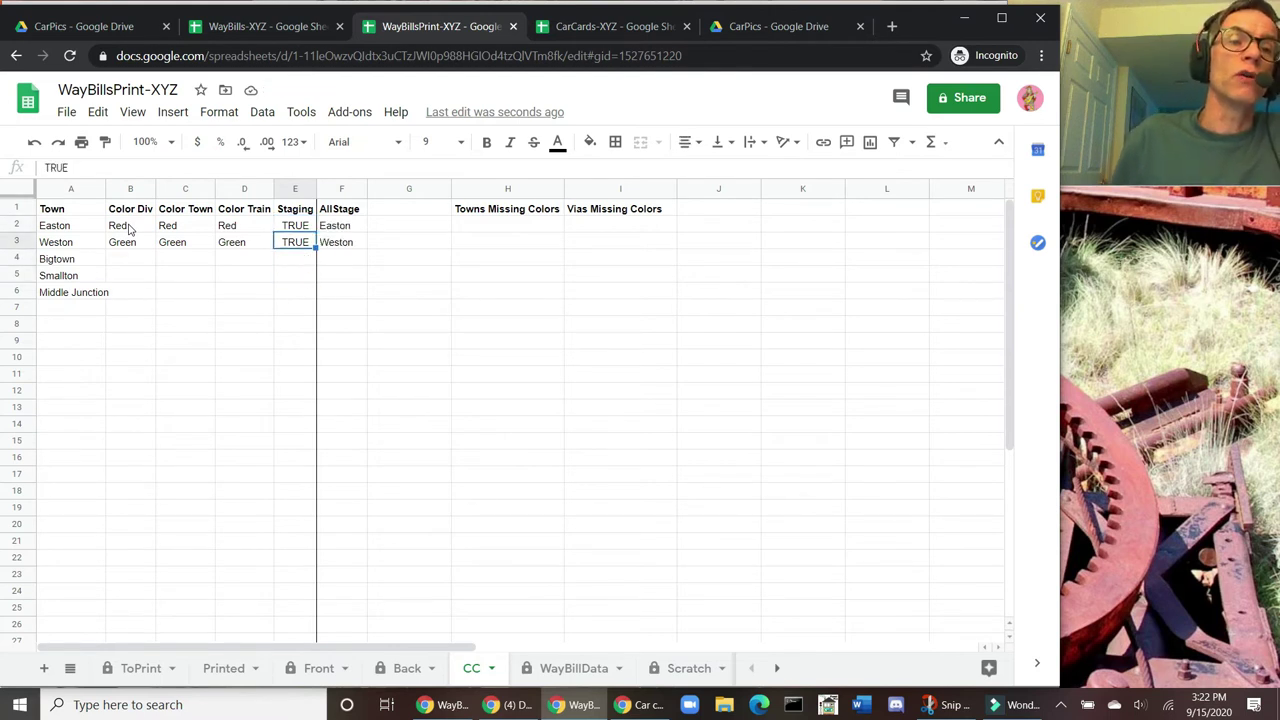
Step: Set the Color Div values of Bigtown, Smallton and Middle Junction to Blue
{"action": "key", "text": "Down"}
{"action": "key", "text": "Left"}
{"action": "key", "text": "Left"}
{"action": "key", "text": "Left"}
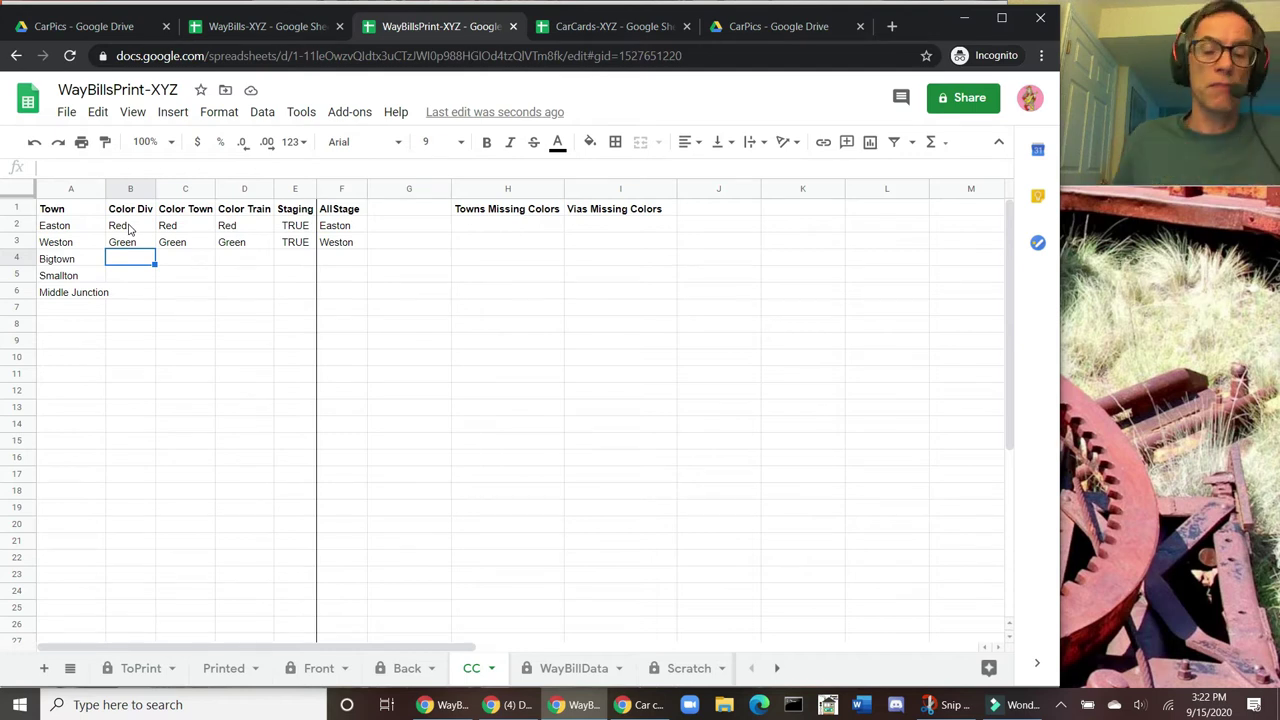
{"action": "type", "text": "Blue"}
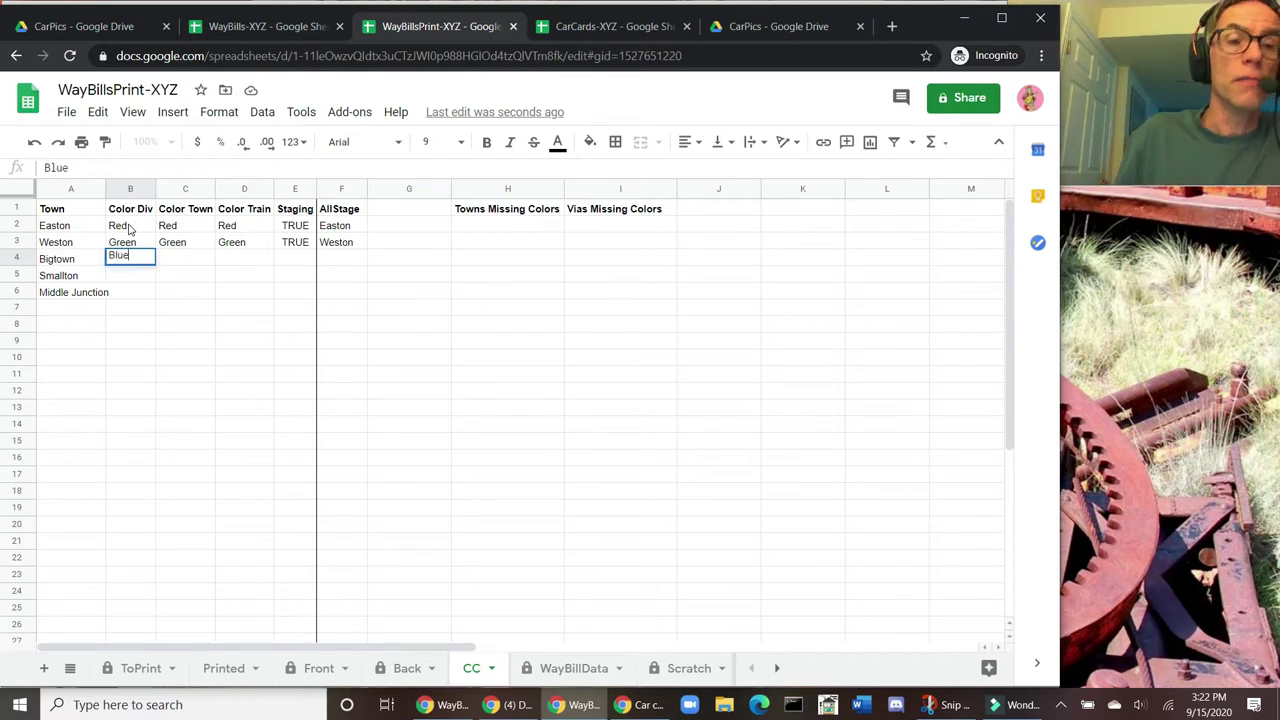
{"action": "key", "text": "Return"}
{"action": "type", "text": "Blue"}
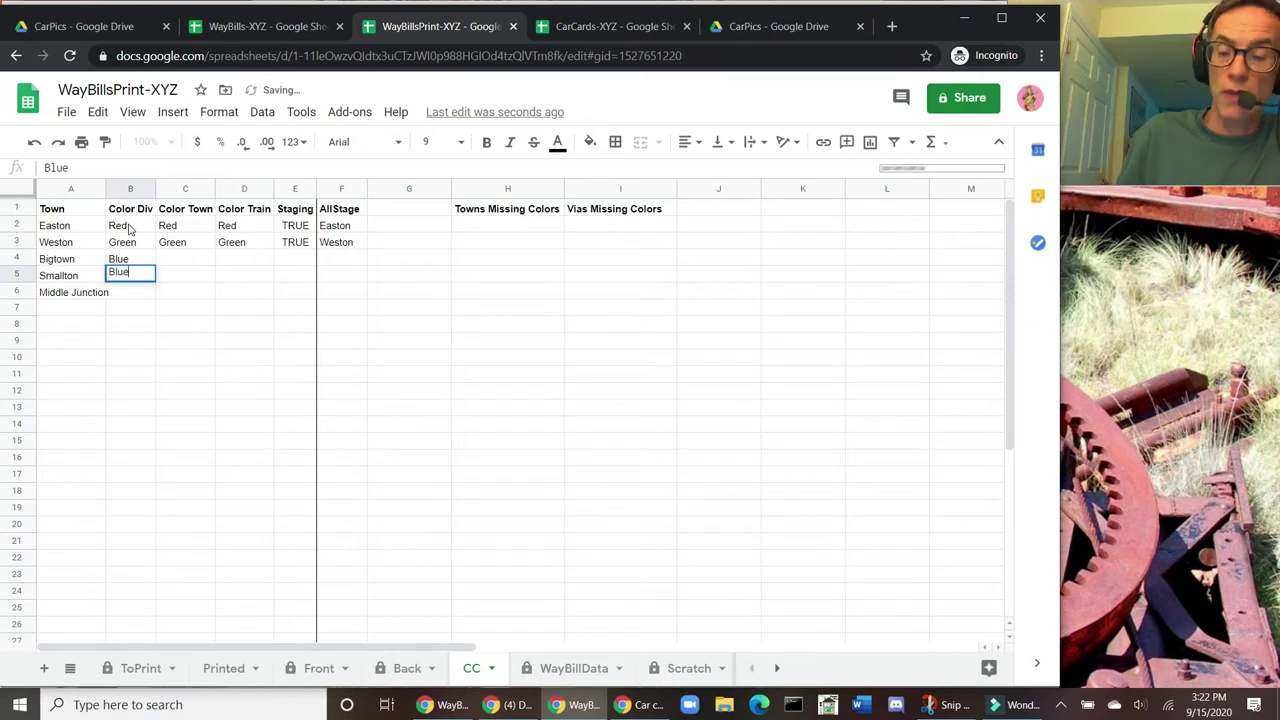
{"action": "key", "text": "Return"}
{"action": "type", "text": "N"}
{"action": "key", "text": "BackSpace"}
{"action": "type", "text": "Blue"}
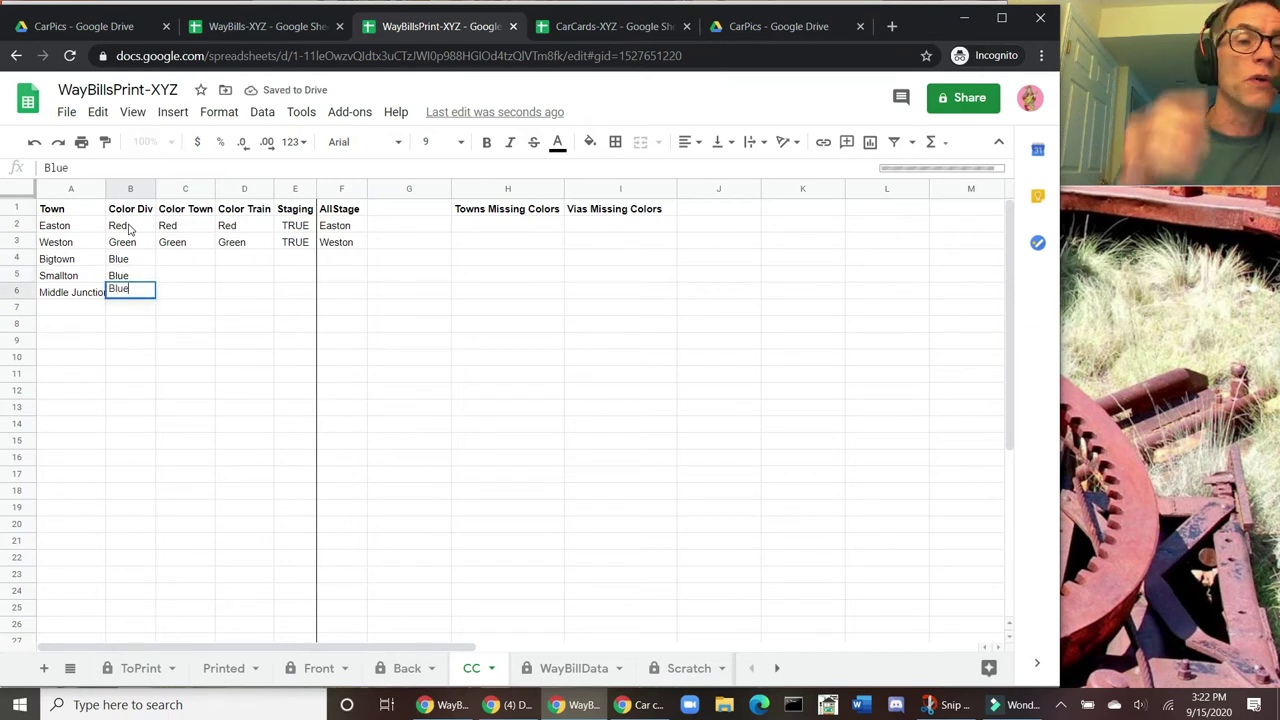
{"action": "key", "text": "Return"}
Step: Review the Color Div entries of Bigtown, Smallton and Middle Junction
{"action": "key", "text": "Up"}
{"action": "key", "text": "Up"}
{"action": "key", "text": "Up"}
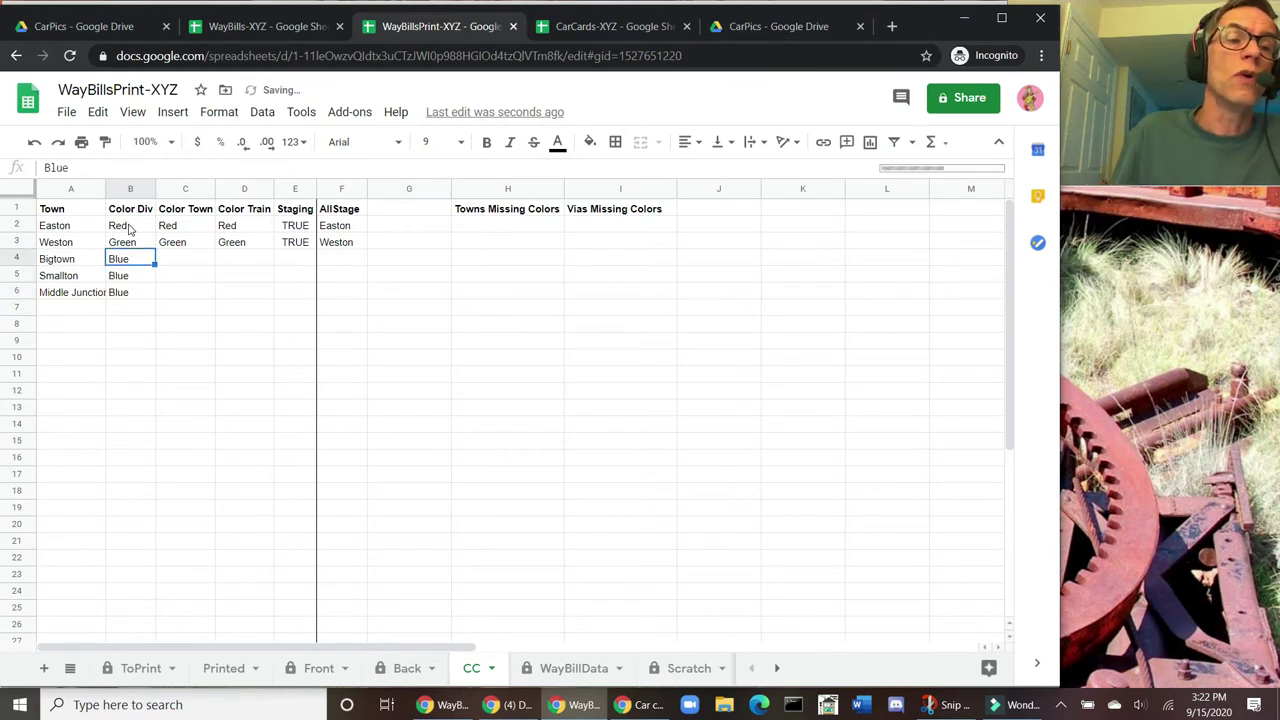
{"action": "key", "text": "Right"}
{"action": "key", "text": "Left"}
{"action": "key", "text": "Down"}
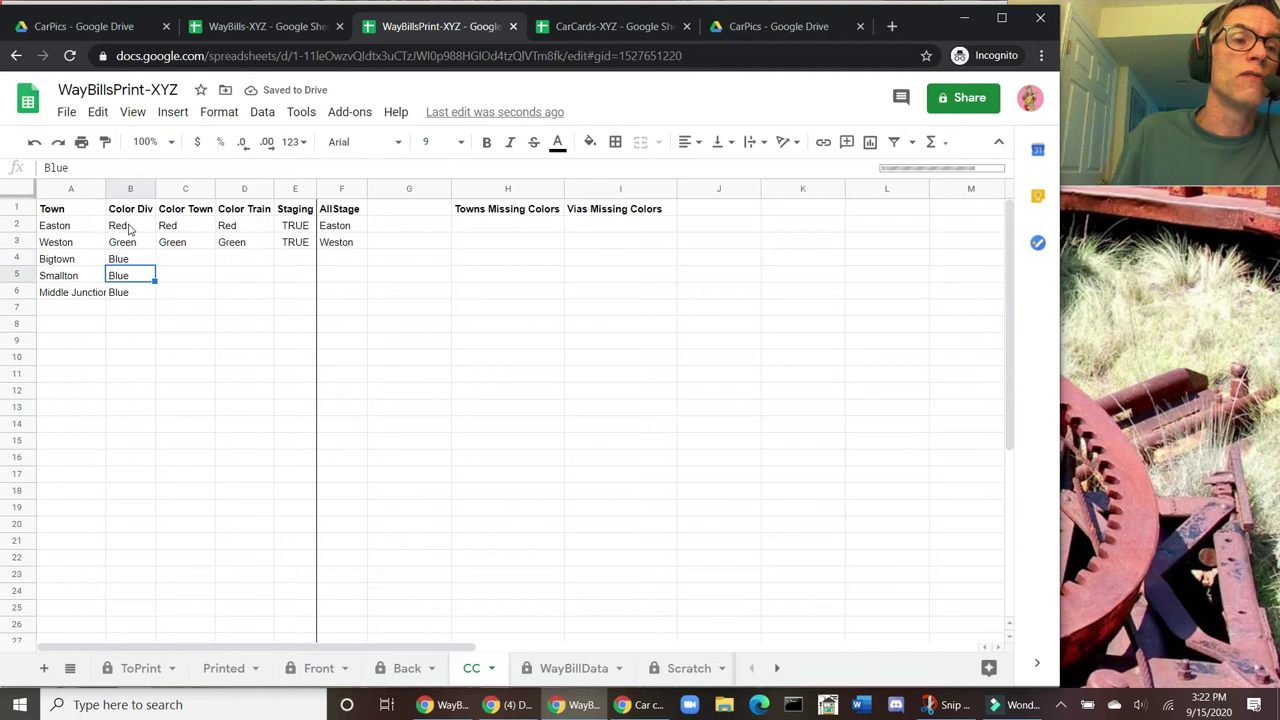
{"action": "key", "text": "Down"}
{"action": "key", "text": "Up"}
{"action": "key", "text": "Up"}
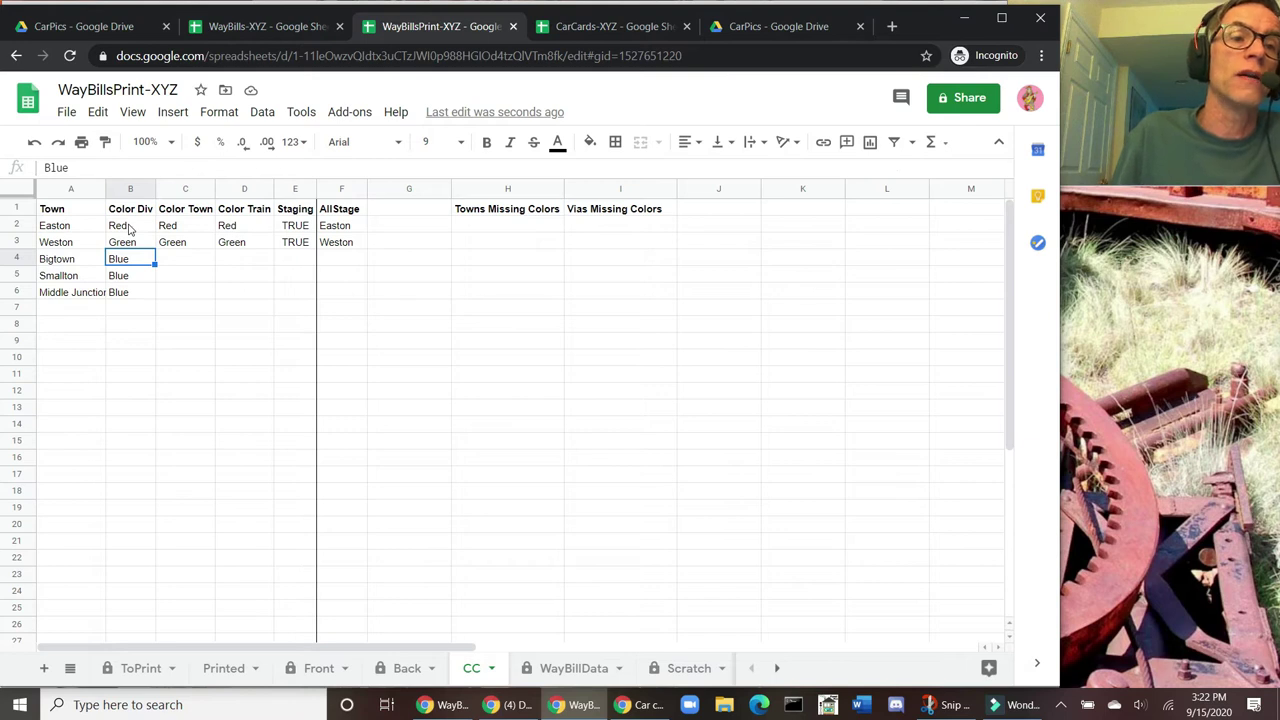
Step: Set Bigtown's Color Town and Color Train values to Blue
{"action": "key", "text": "Right"}
{"action": "type", "text": "Blue"}
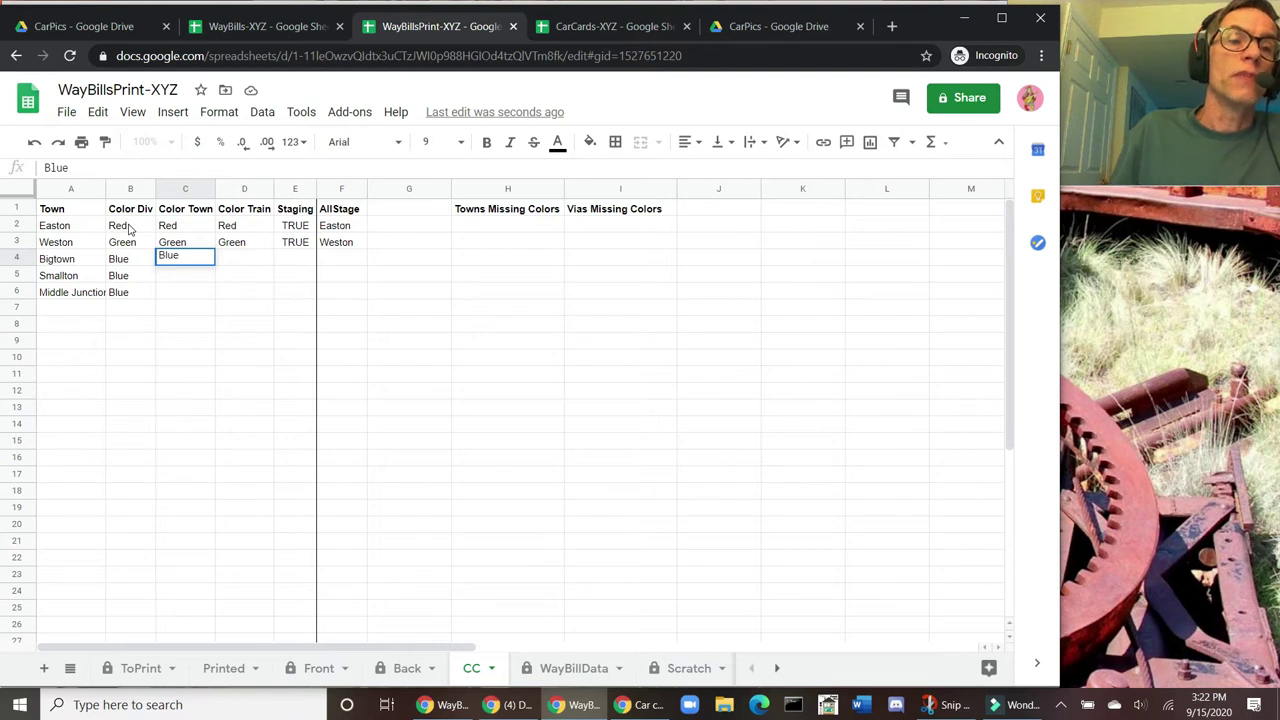
{"action": "key", "text": "Tab"}
{"action": "type", "text": "Blu"}
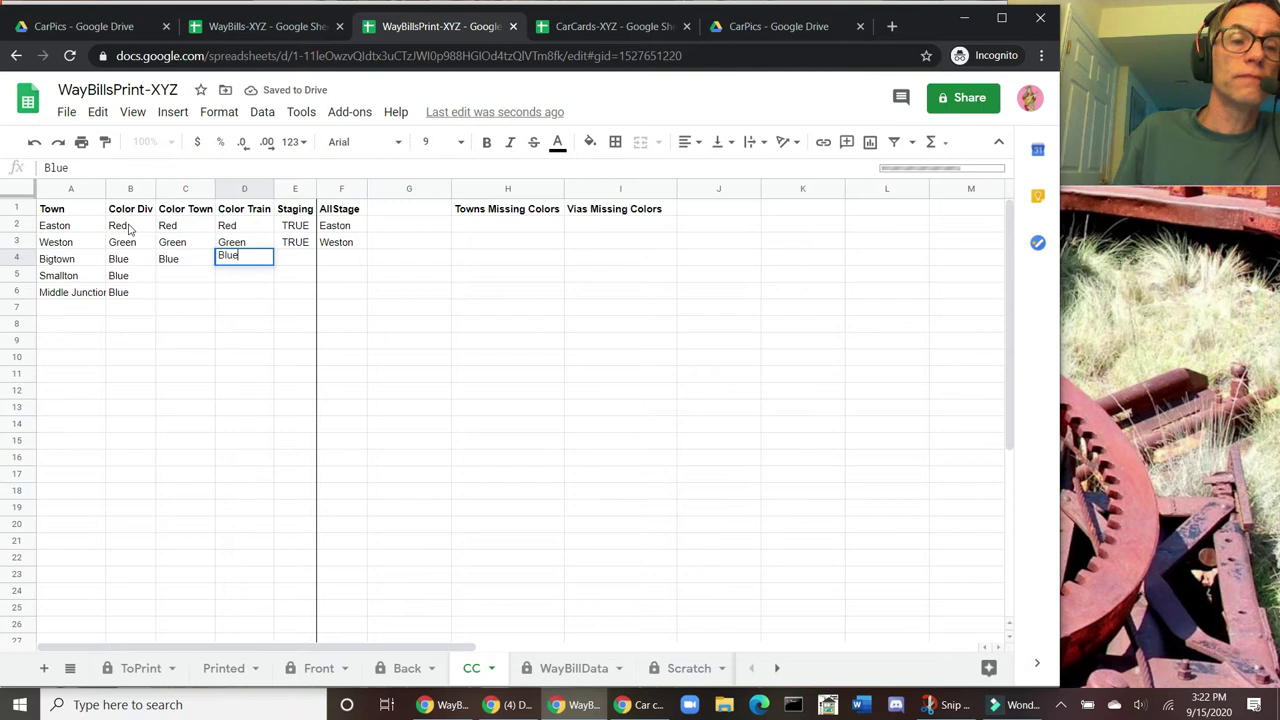
{"action": "type", "text": "e"}
{"action": "key", "text": "Return"}
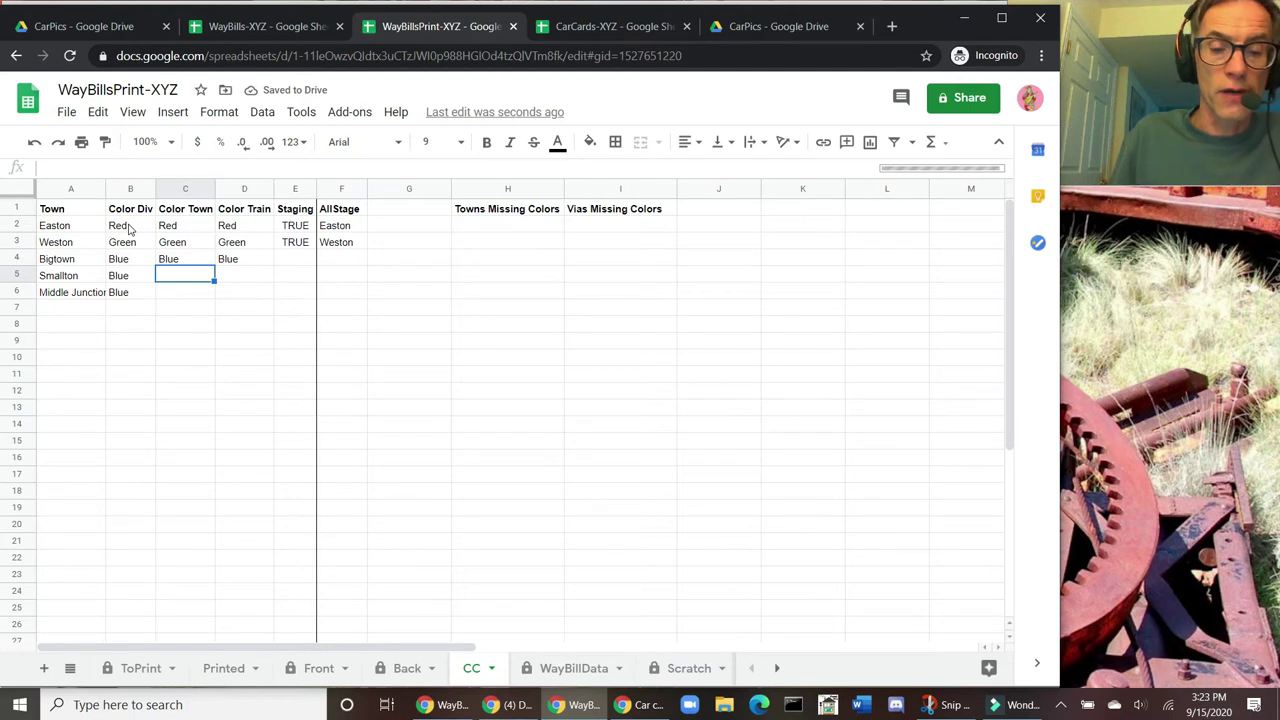
Step: Set Smallton's Color Town and Color Train values to Purple
{"action": "type", "text": "le"}
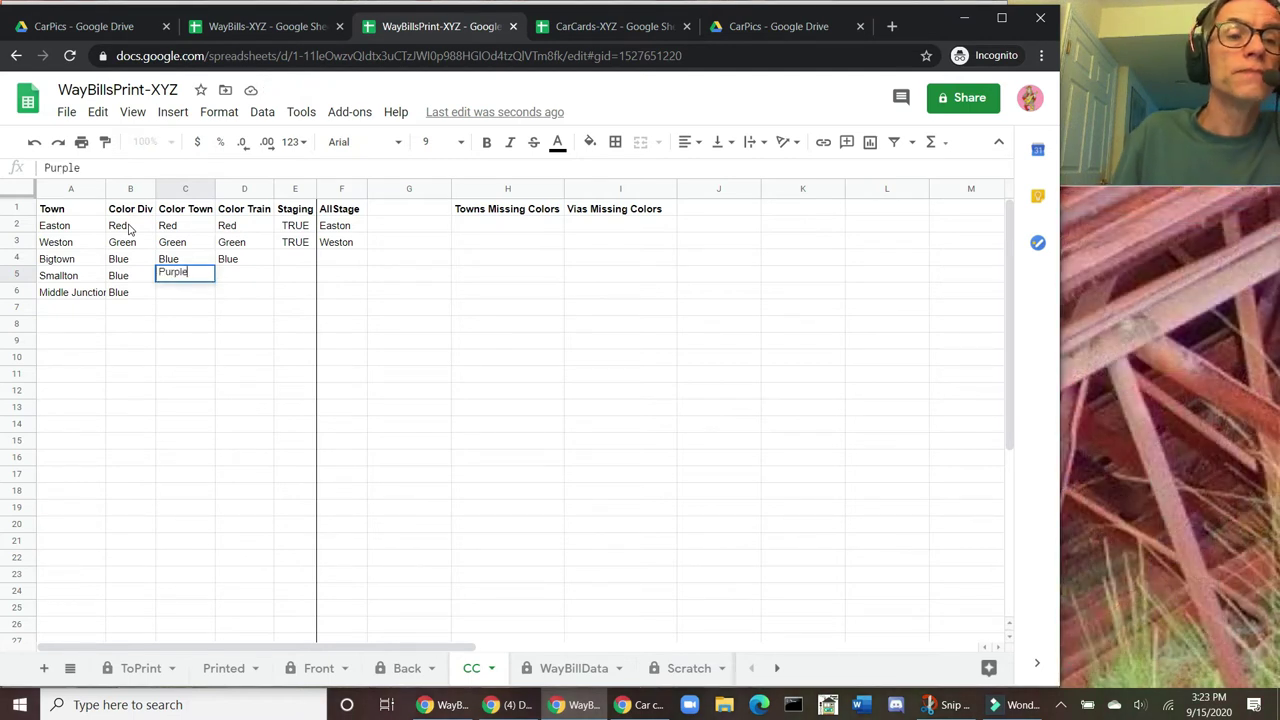
{"action": "key", "text": "Tab"}
{"action": "type", "text": "Purple"}
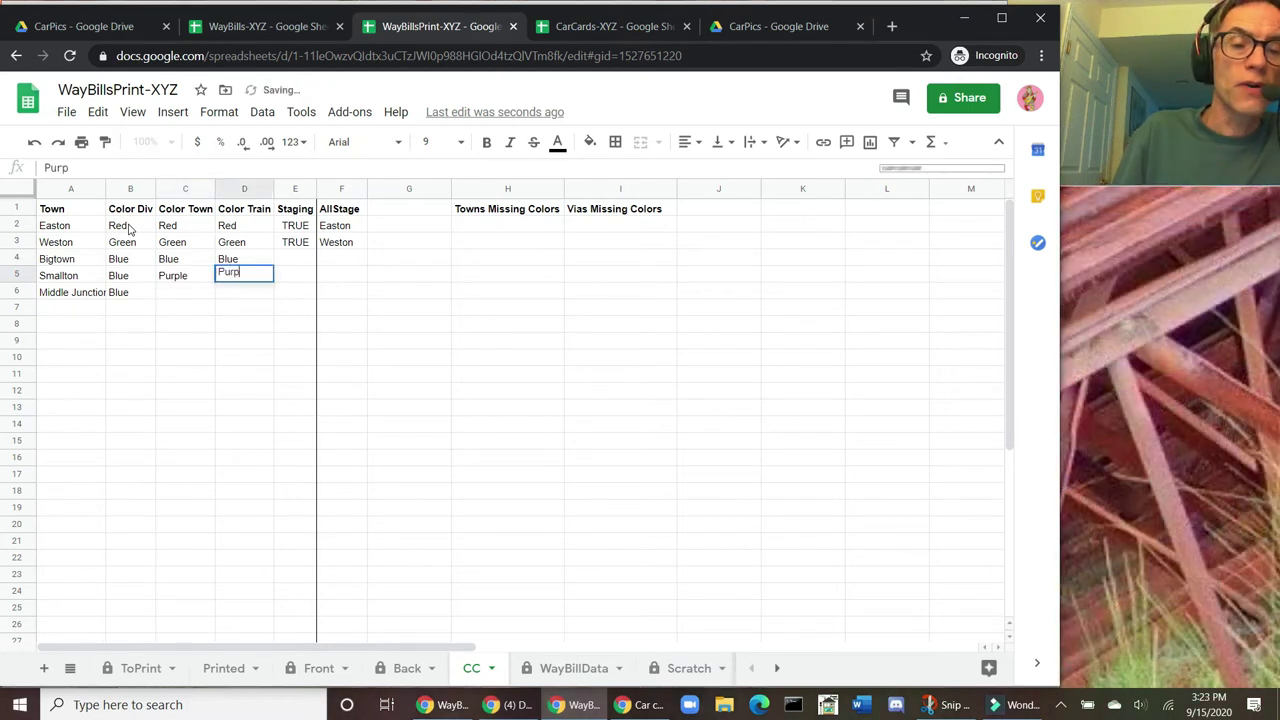
{"action": "key", "text": "Return"}
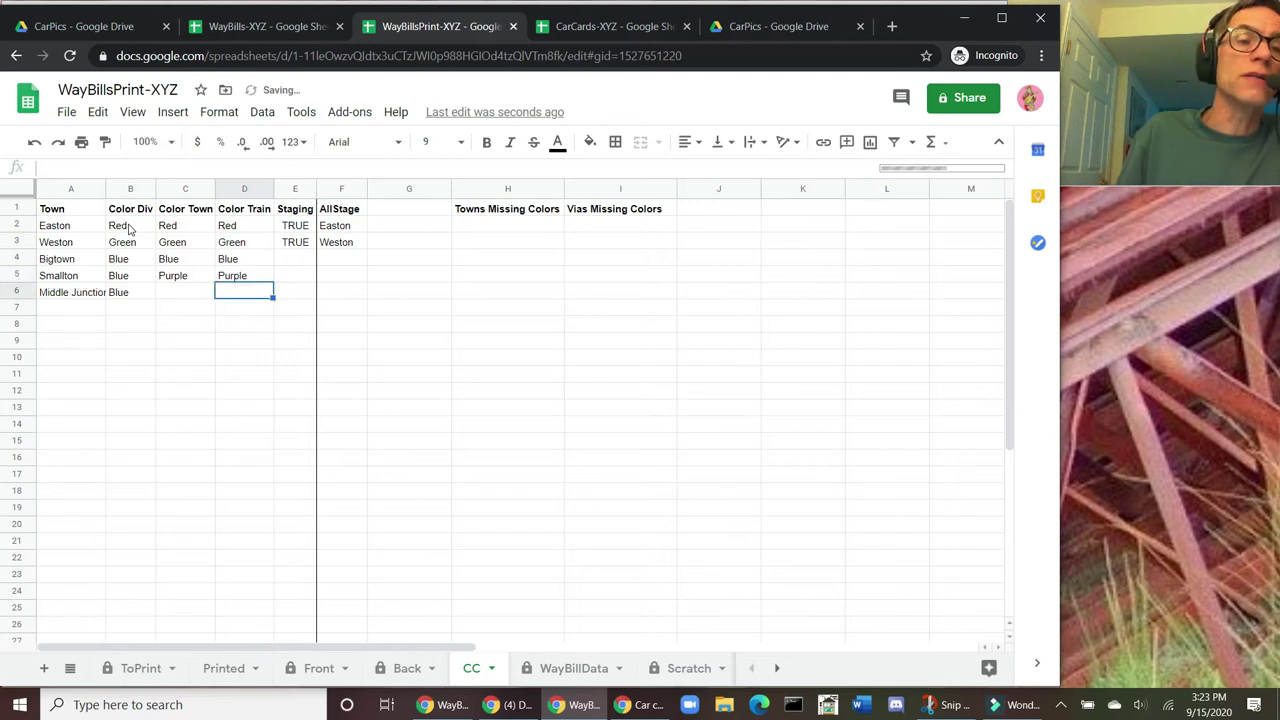
Step: Set Middle Junction's Color Town and Color Train values to Tan
{"action": "key", "text": "Left"}
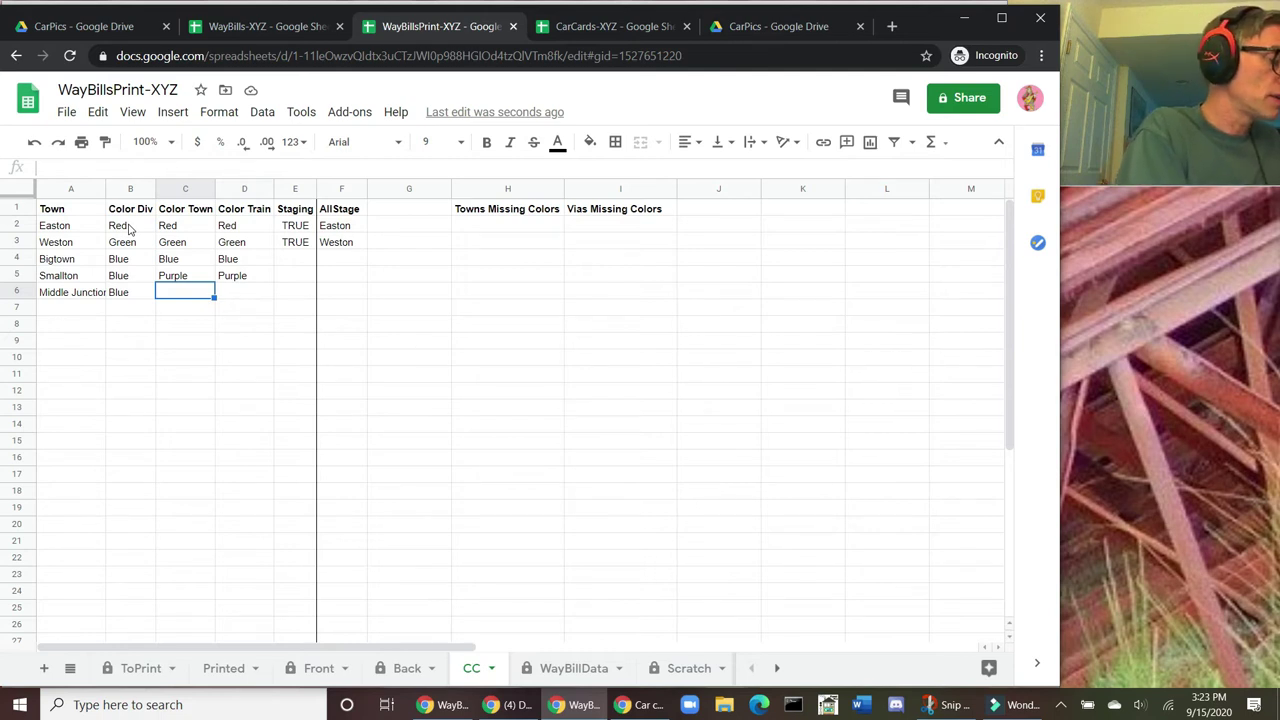
{"action": "type", "text": "Tan"}
{"action": "key", "text": "Tab"}
{"action": "type", "text": "Tan"}
{"action": "key", "text": "Return"}
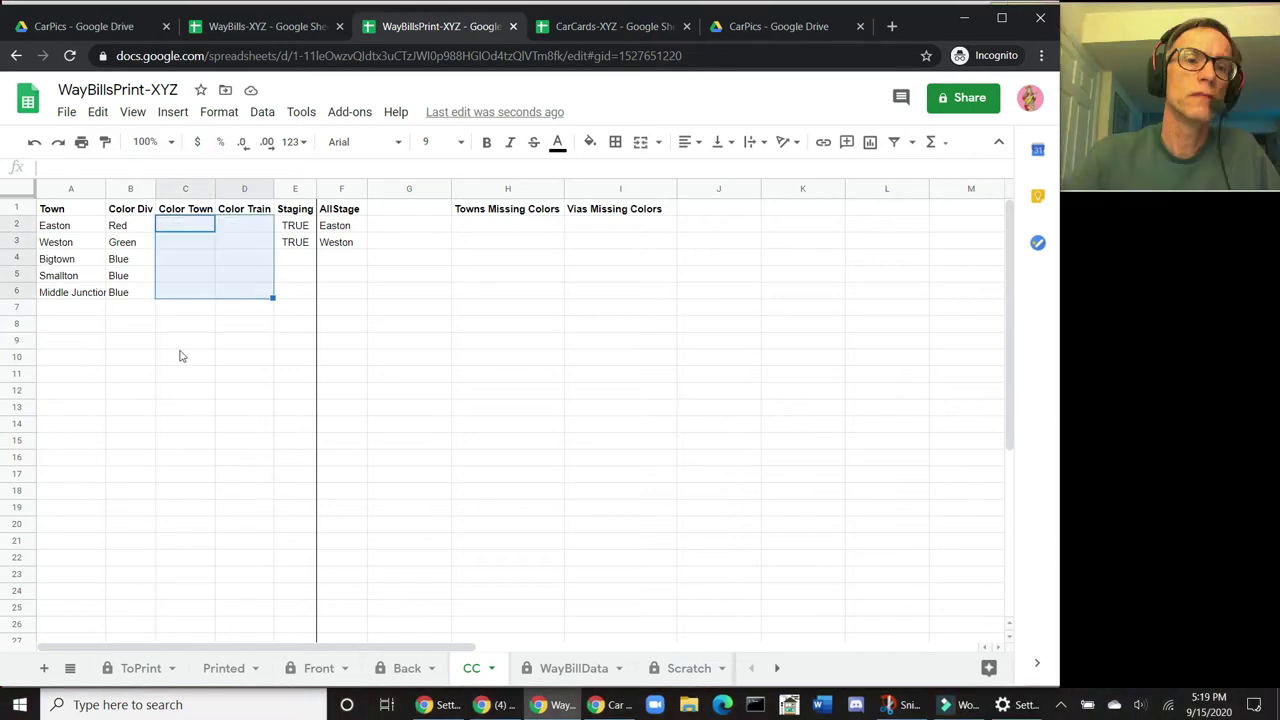
Step: Examine how the Color Div column groups the towns into divisions, from Easton and Weston to the three on-layout towns
{"action": "left_click", "coordinate": [177, 346]}
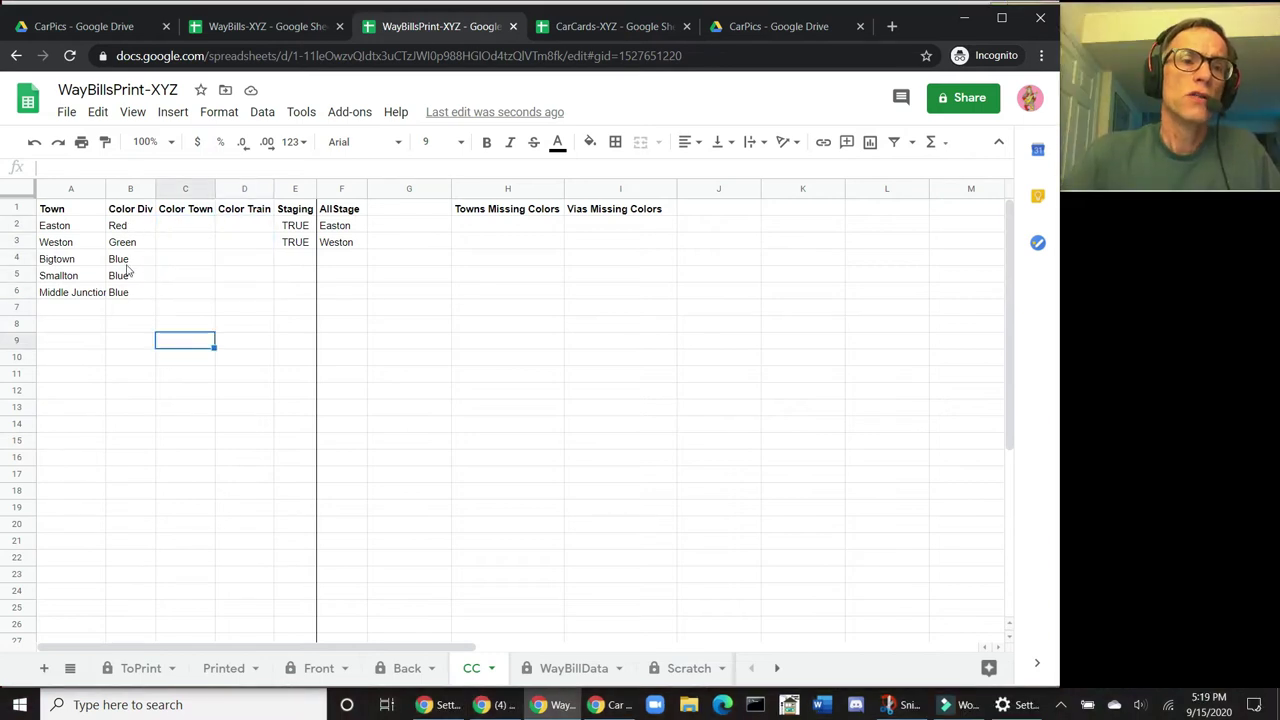
{"action": "left_click_drag", "start_coordinate": [123, 262], "coordinate": [122, 296]}
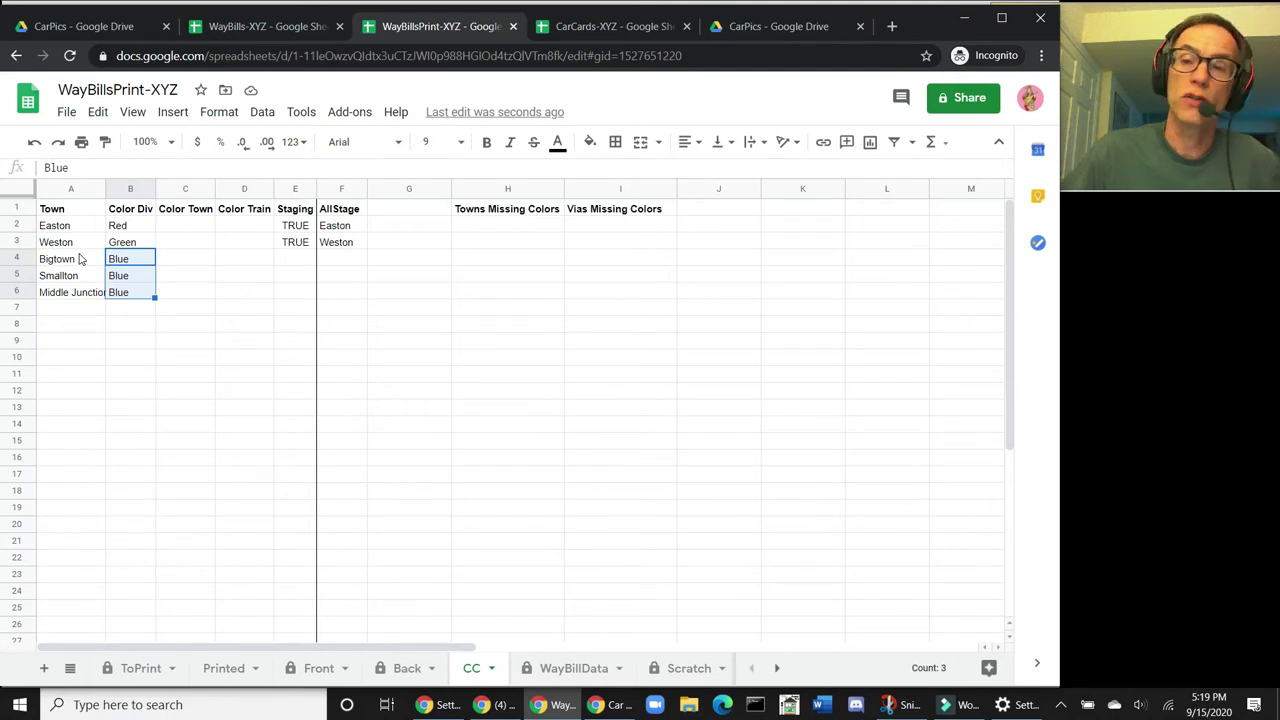
{"action": "left_click", "coordinate": [133, 189]}
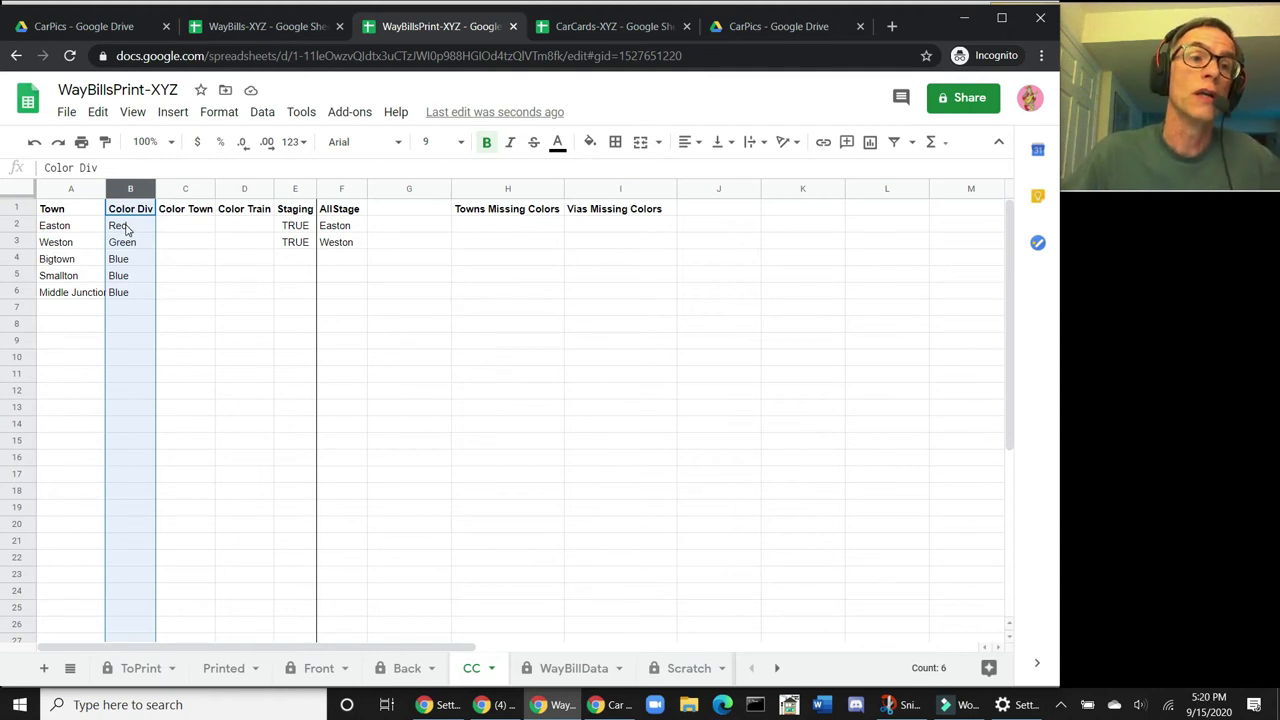
{"action": "left_click", "coordinate": [127, 230]}
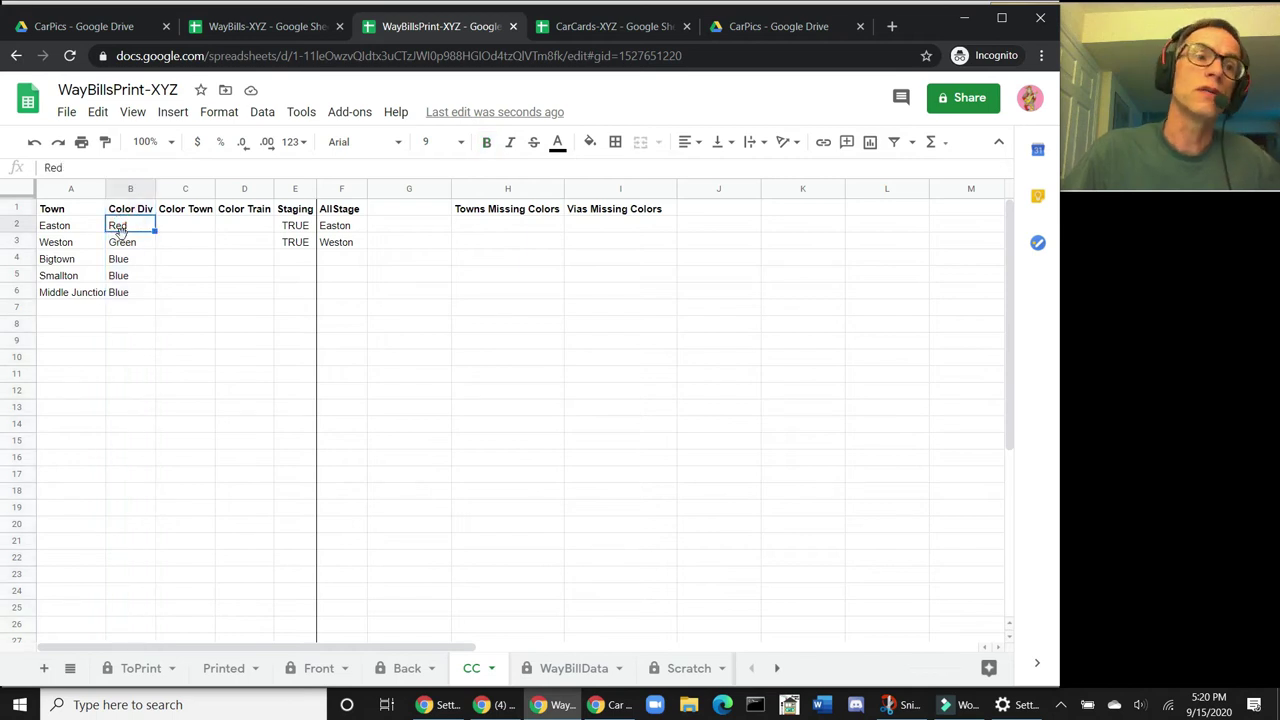
{"action": "left_click", "coordinate": [123, 242]}
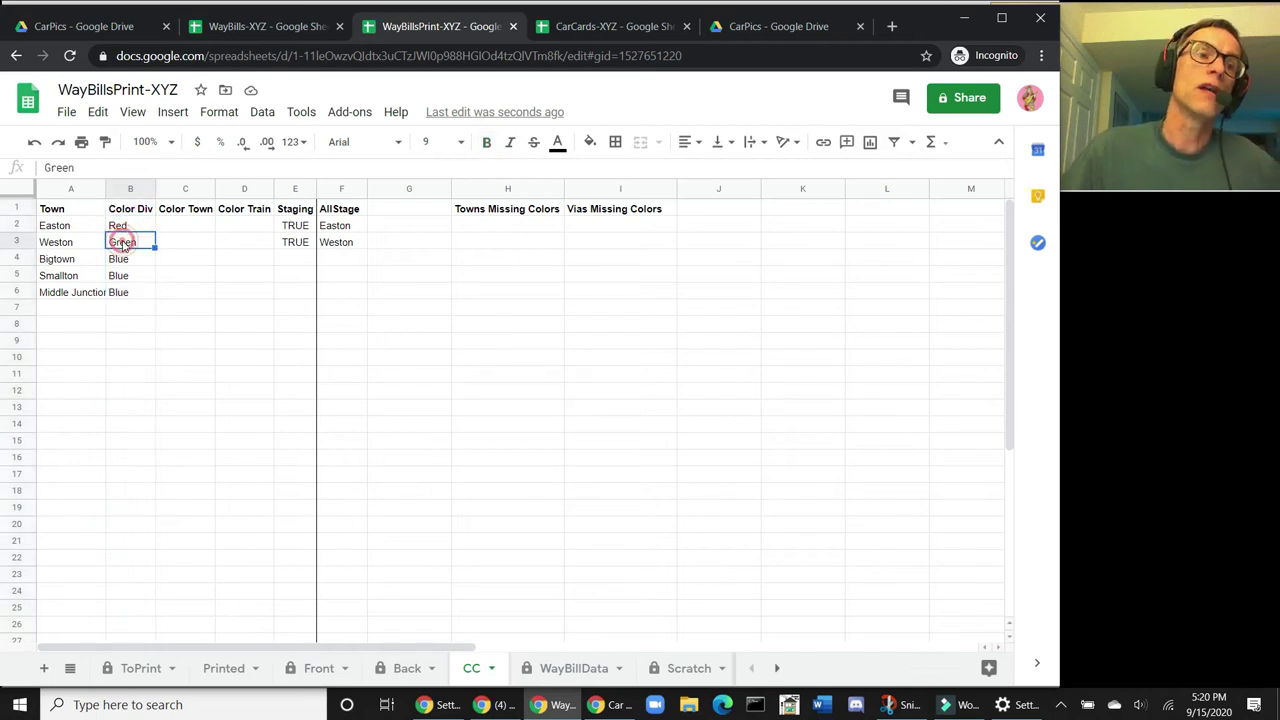
{"action": "left_click", "coordinate": [114, 259]}
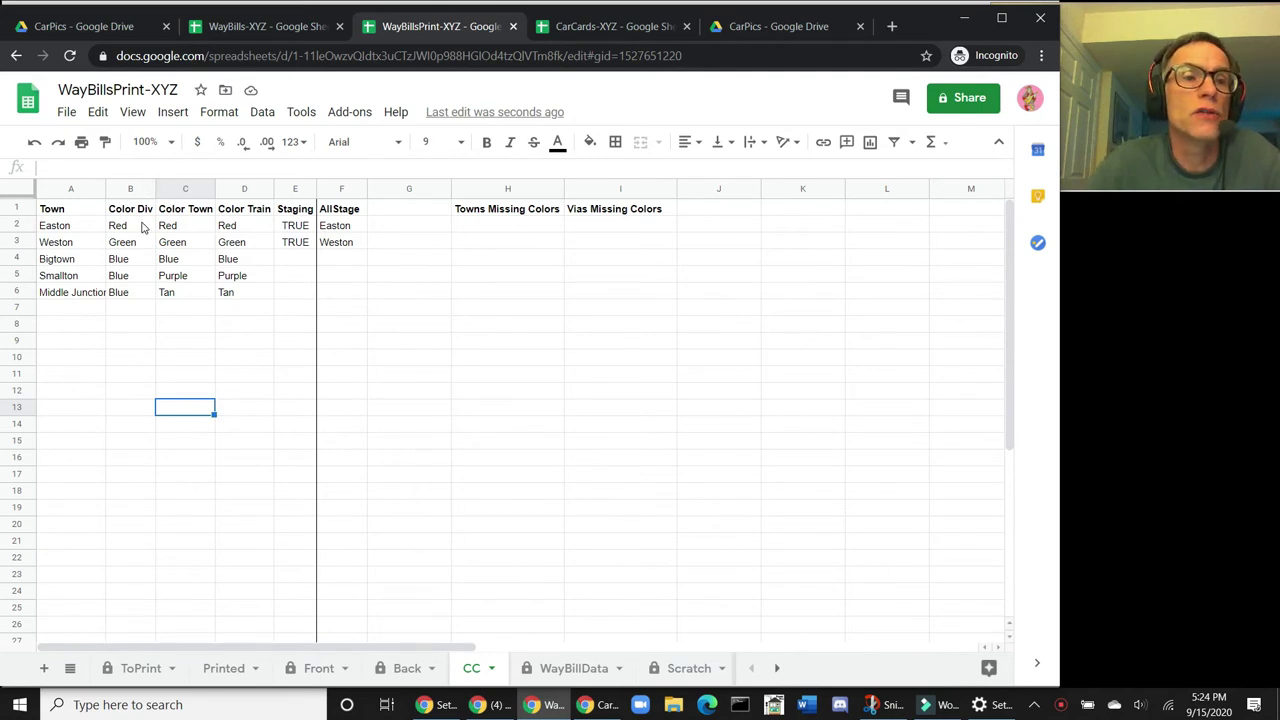
Step: Compare the towns' Color Div values with the Color Train values of Bigtown, Smallton and Middle Junction
{"action": "left_click", "coordinate": [141, 228]}
{"action": "left_click", "coordinate": [138, 247]}
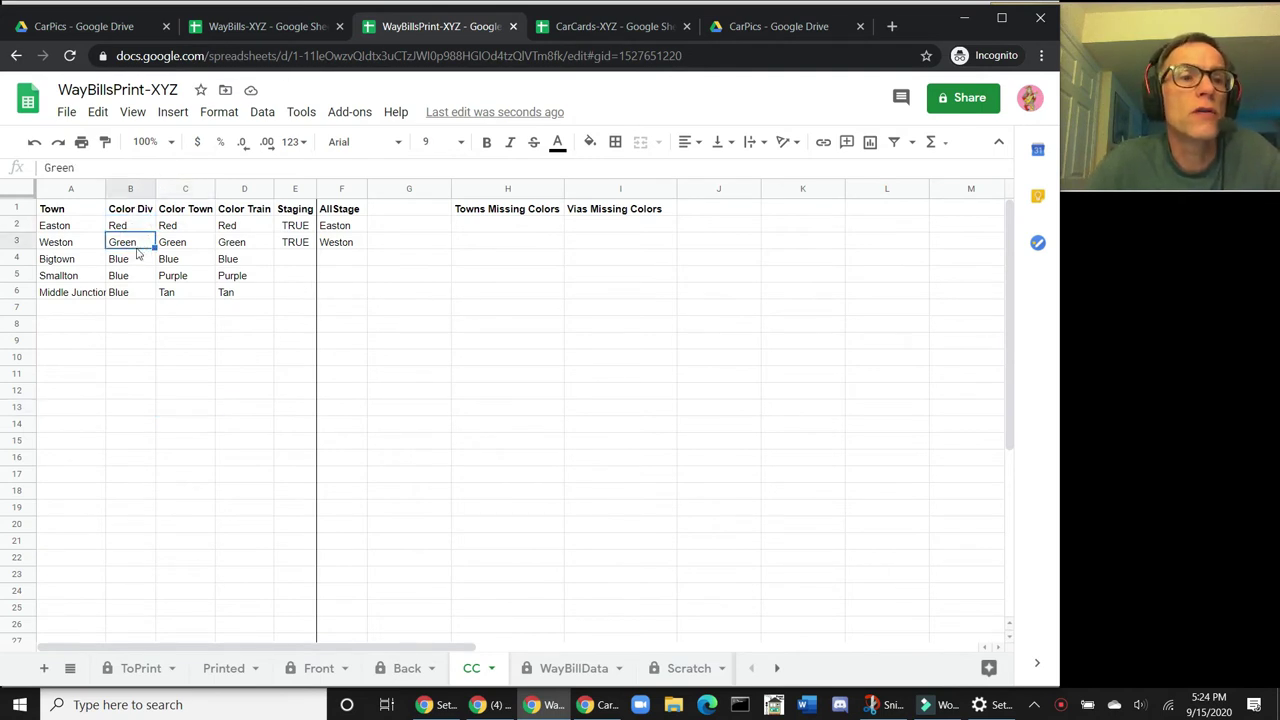
{"action": "left_click", "coordinate": [136, 262]}
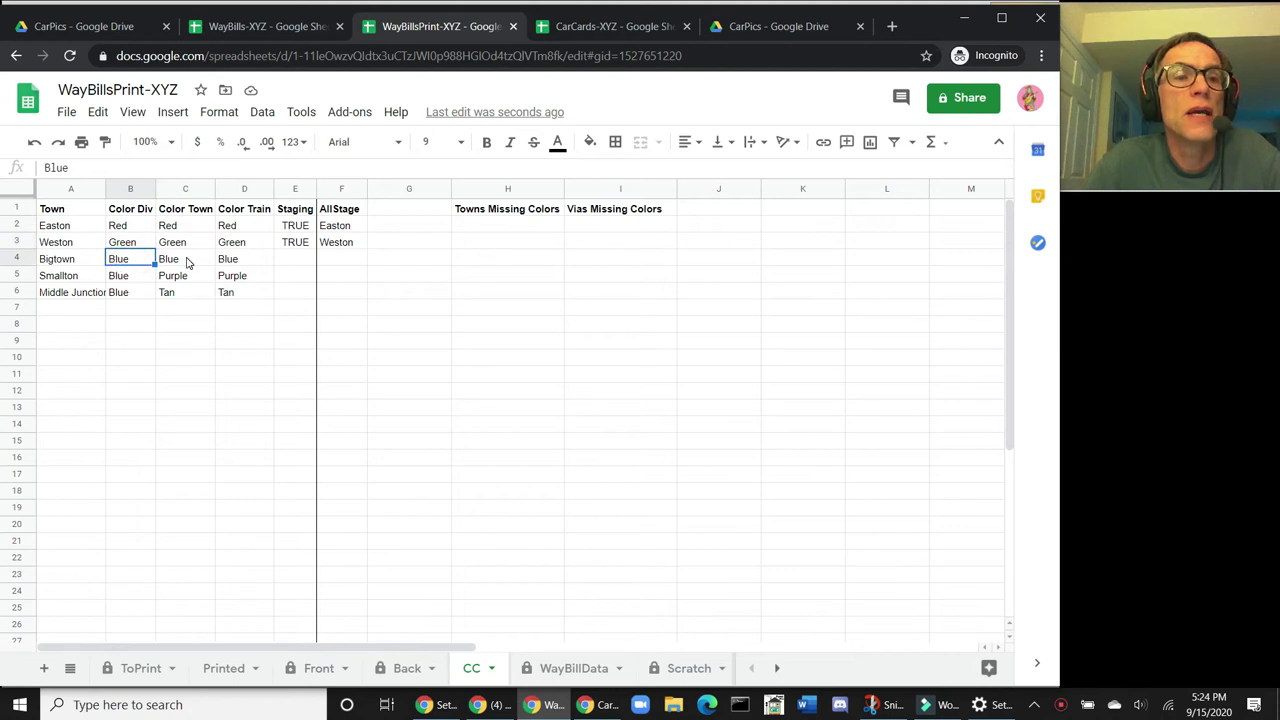
{"action": "left_click", "coordinate": [240, 262]}
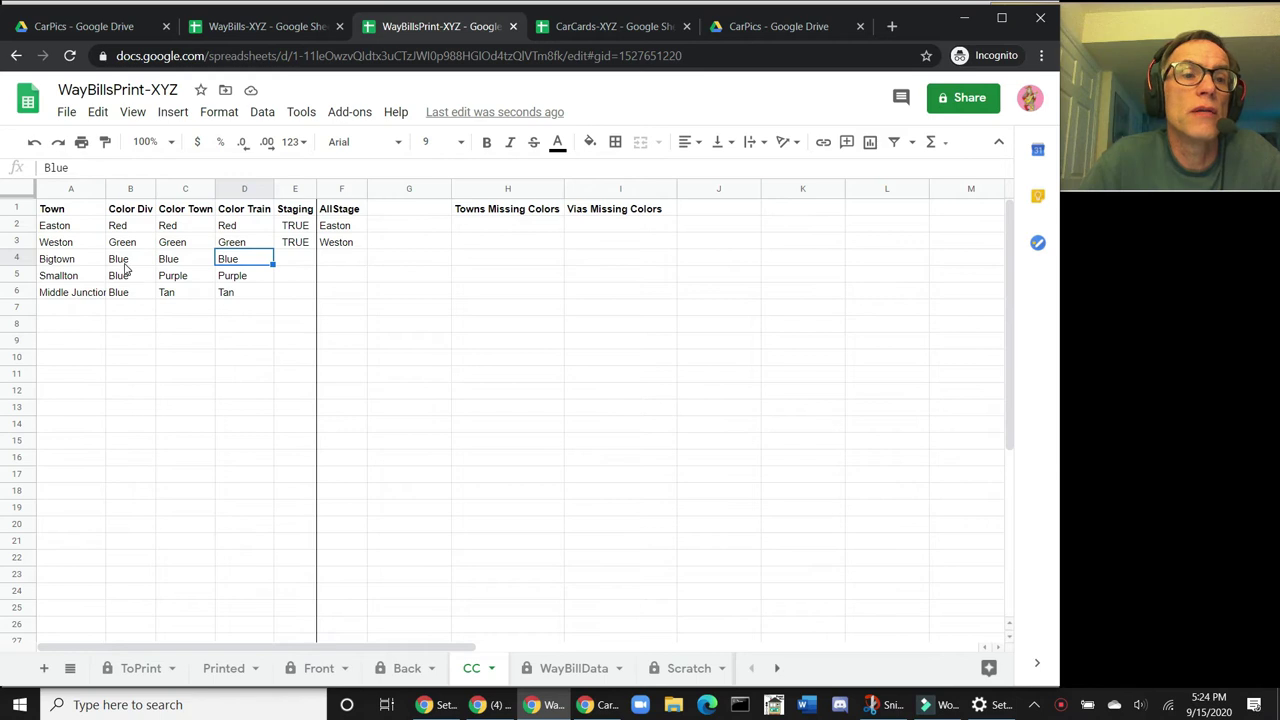
{"action": "left_click", "coordinate": [232, 276]}
{"action": "left_click", "coordinate": [224, 291]}
{"action": "left_click", "coordinate": [235, 260]}
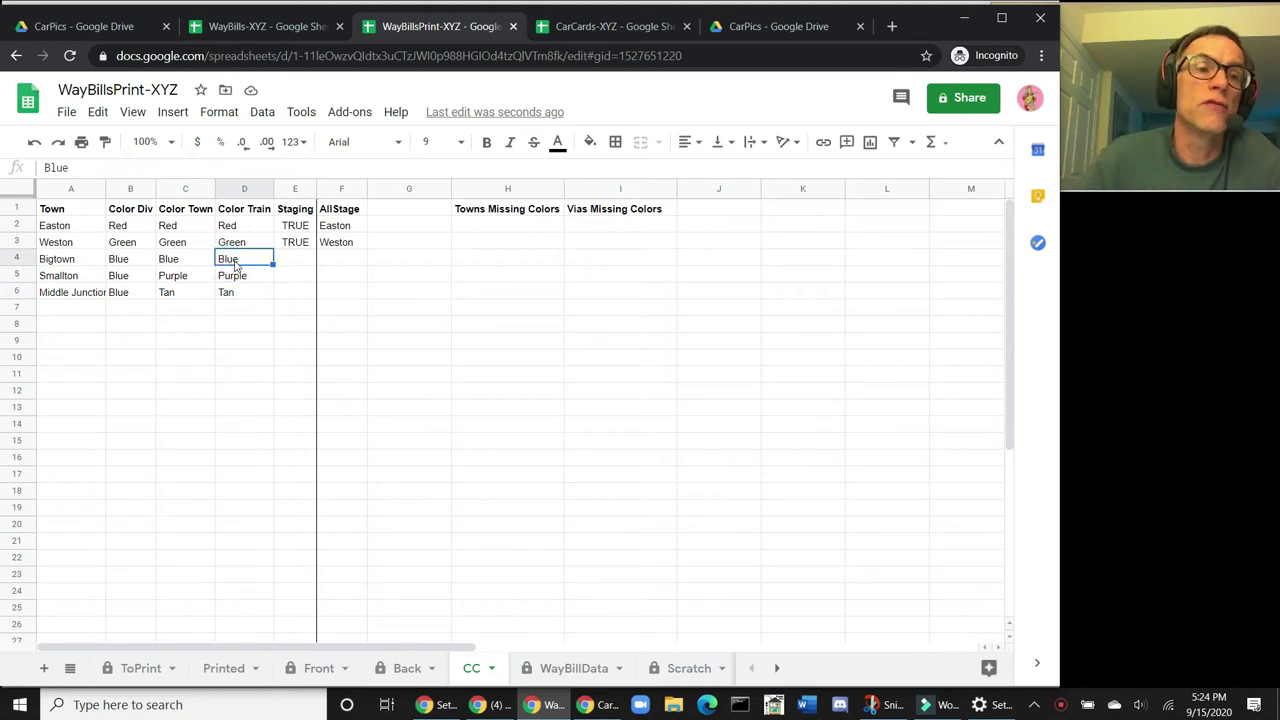
{"action": "left_click", "coordinate": [236, 280]}
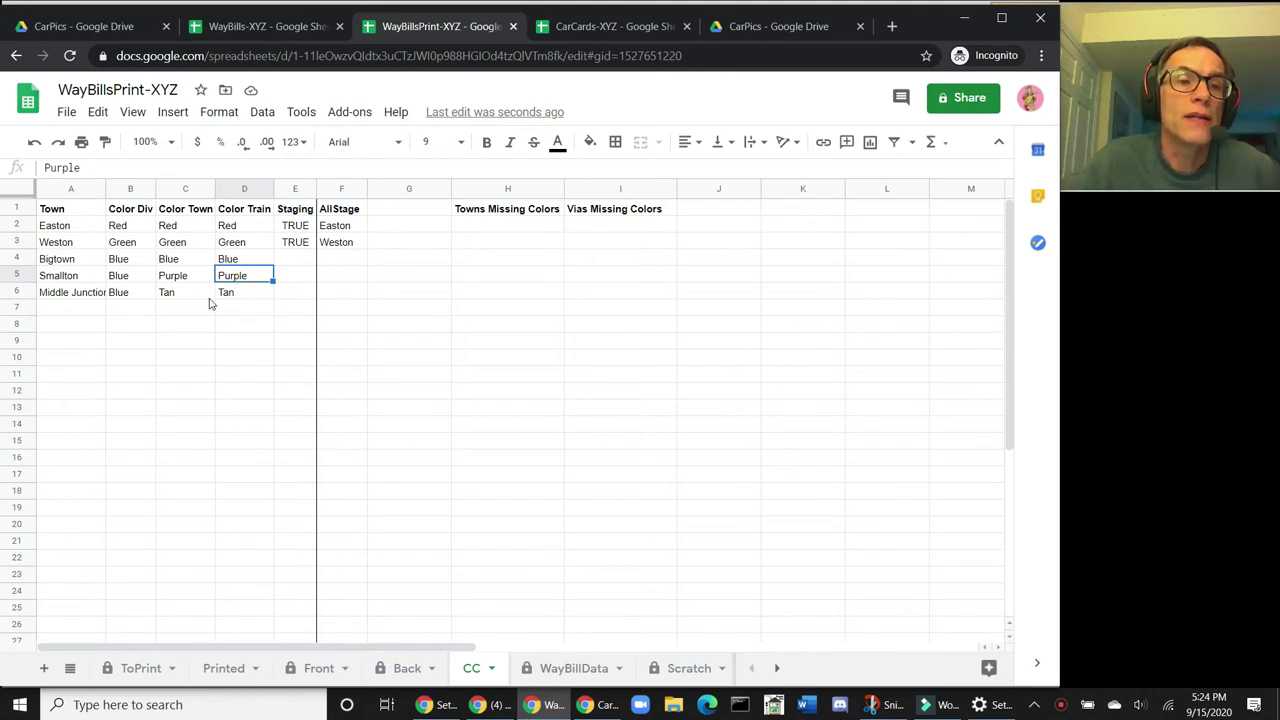
{"action": "left_click", "coordinate": [241, 291]}
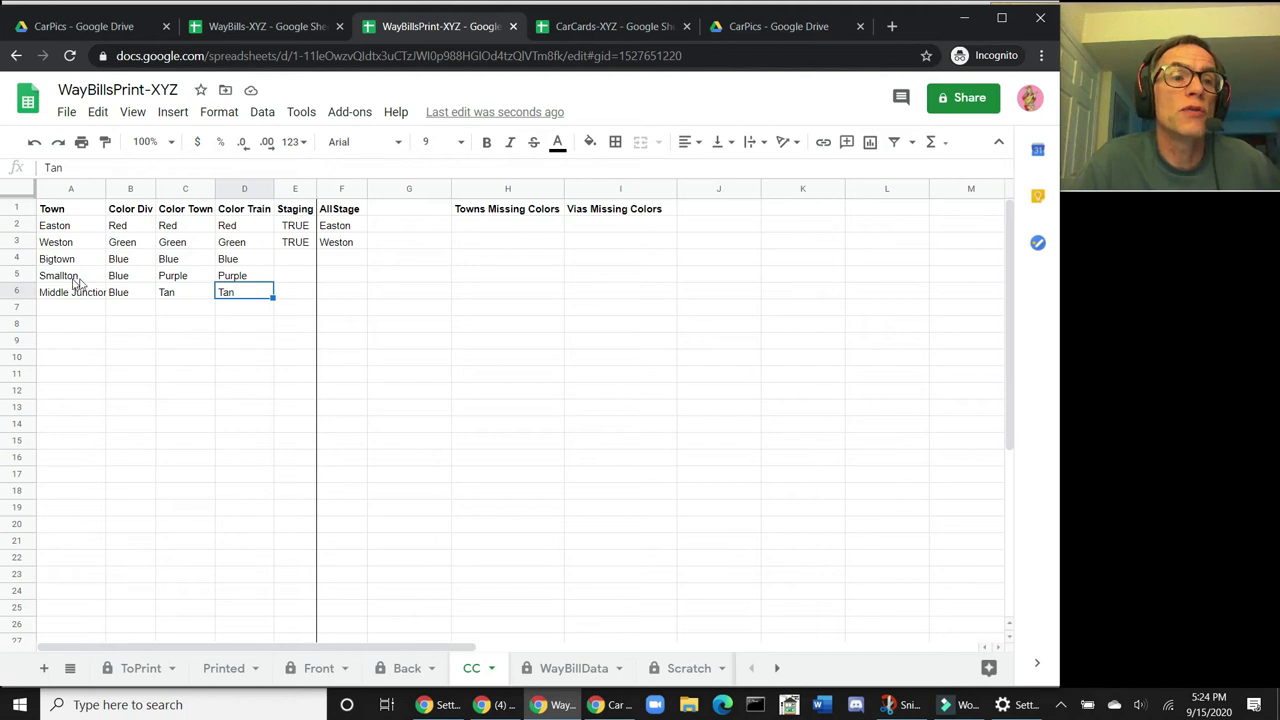
Step: Change Middle Junction's Color Train value to Purple so it shares Smallton's train colour
{"action": "double_click", "coordinate": [230, 293]}
{"action": "key", "text": "BackSpace"}
{"action": "key", "text": "BackSpace"}
{"action": "key", "text": "BackSpace"}
{"action": "type", "text": "Purple"}
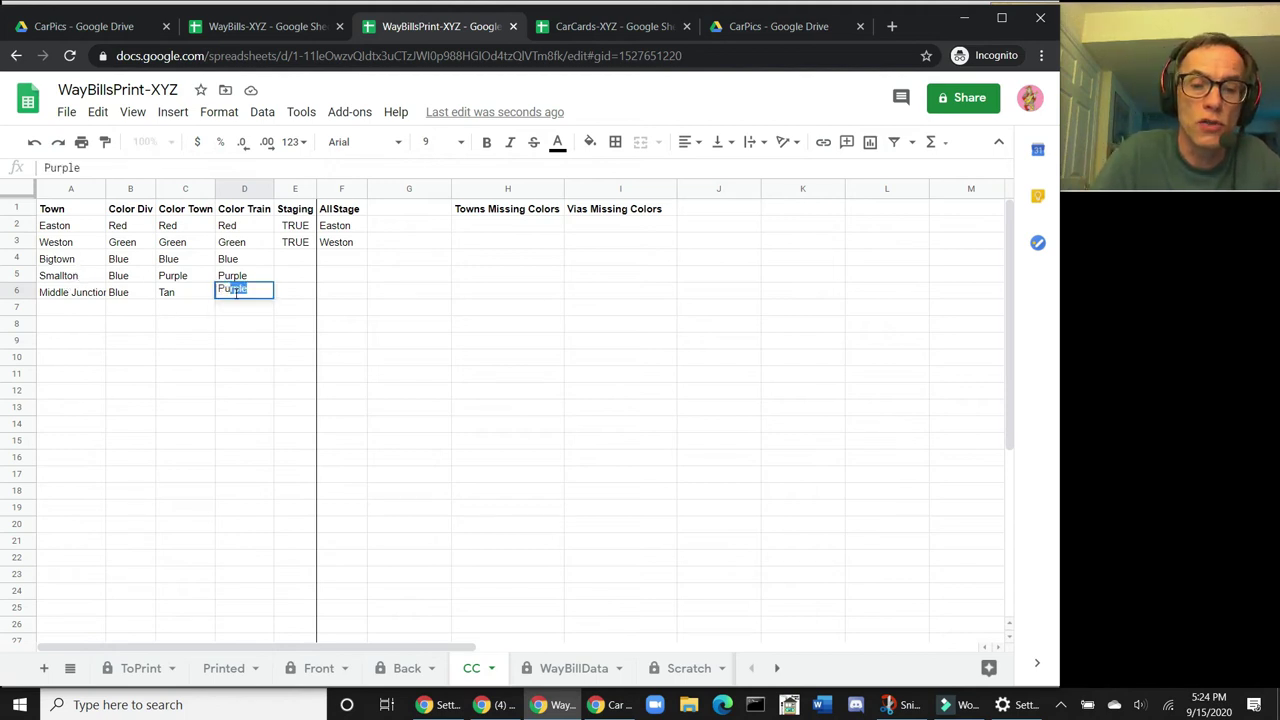
{"action": "key", "text": "Return"}
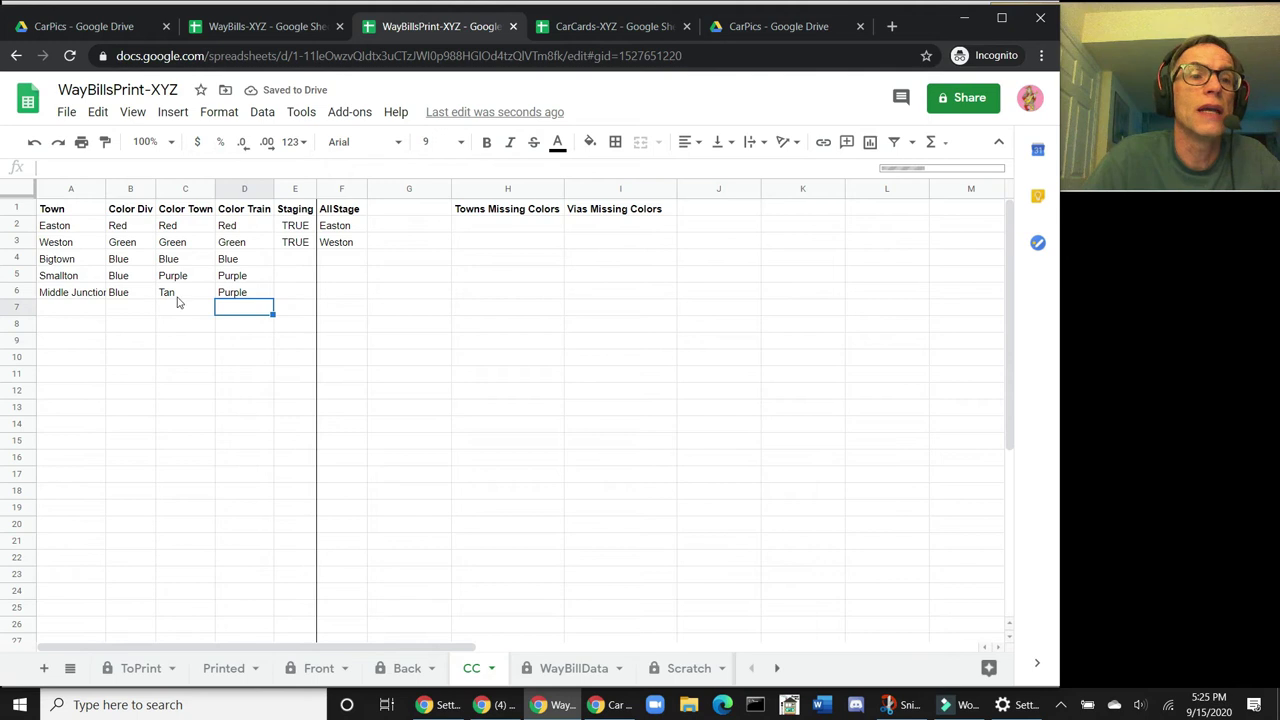
{"action": "left_click", "coordinate": [182, 278]}
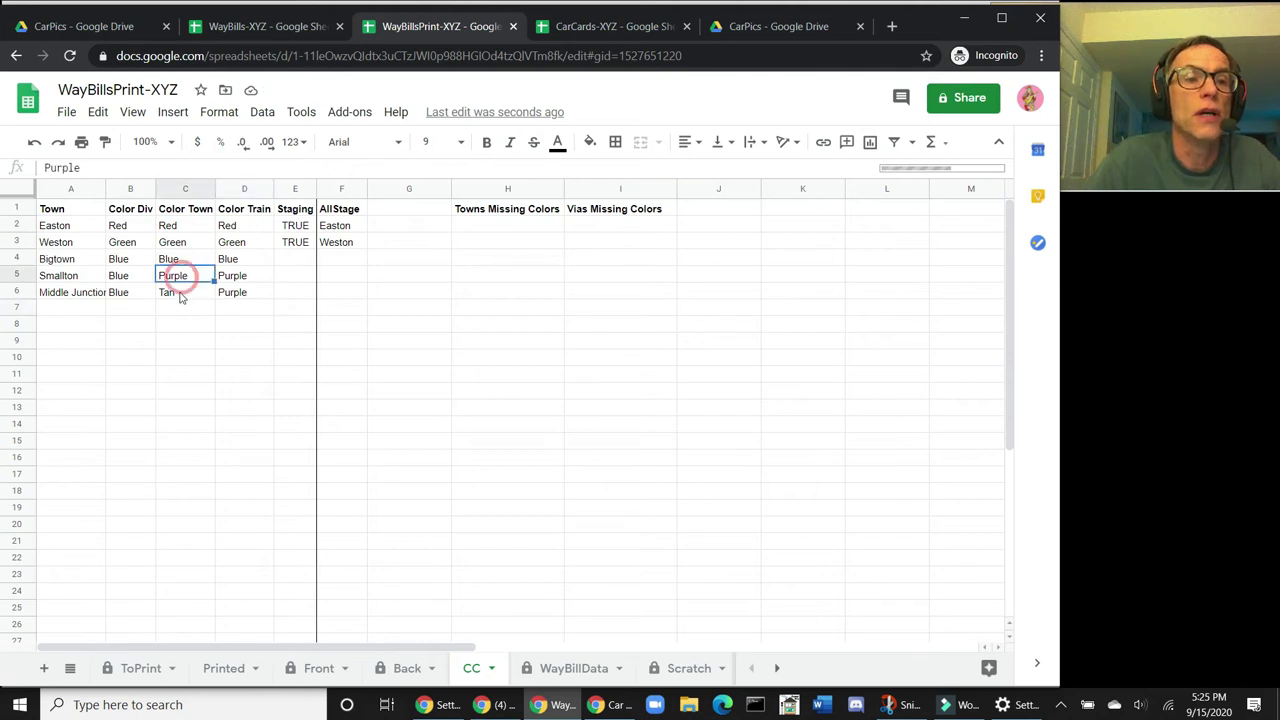
Step: Change Middle Junction's Color Train value to Tan so it matches its town colour
{"action": "left_click", "coordinate": [181, 287]}
{"action": "left_click", "coordinate": [181, 281]}
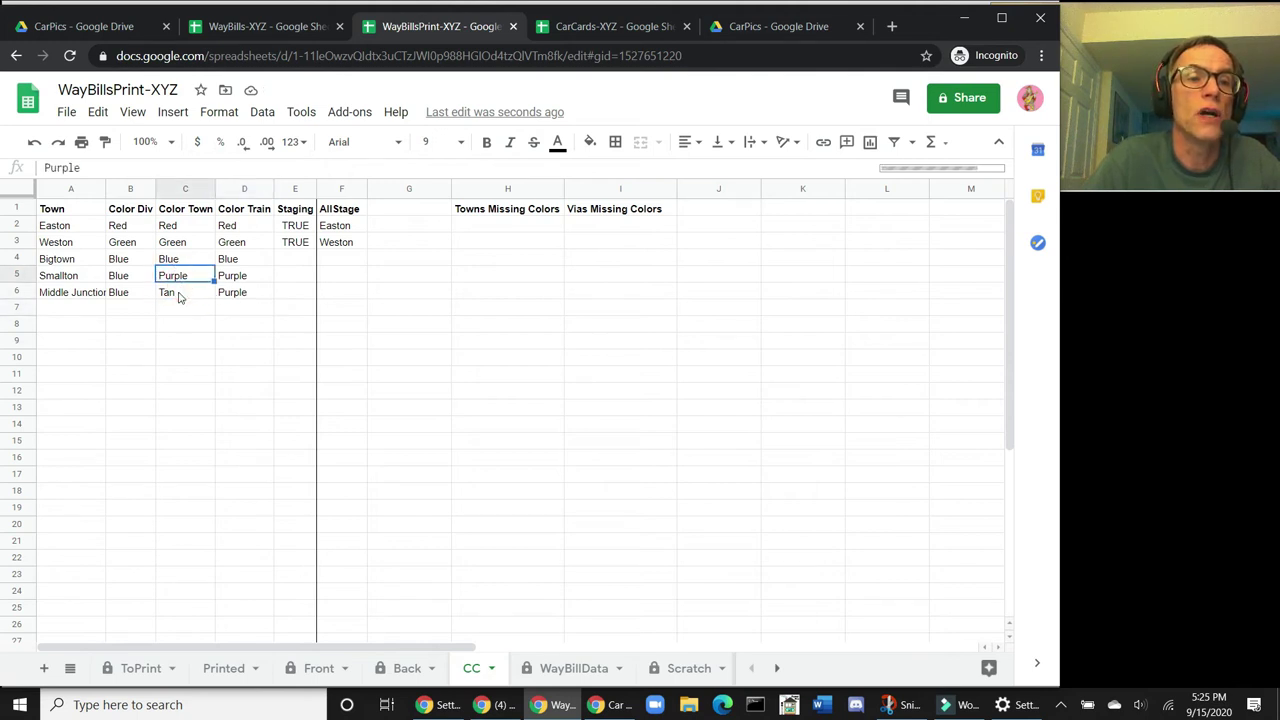
{"action": "left_click", "coordinate": [178, 295]}
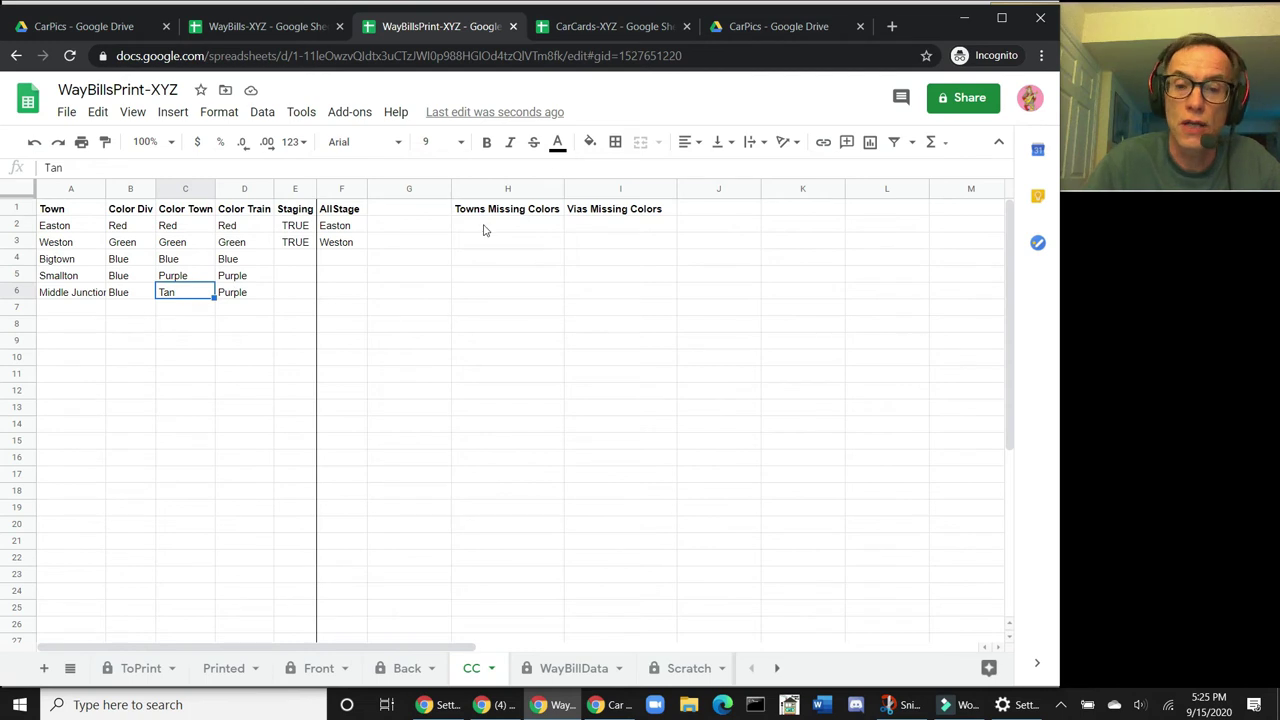
{"action": "left_click", "coordinate": [236, 294]}
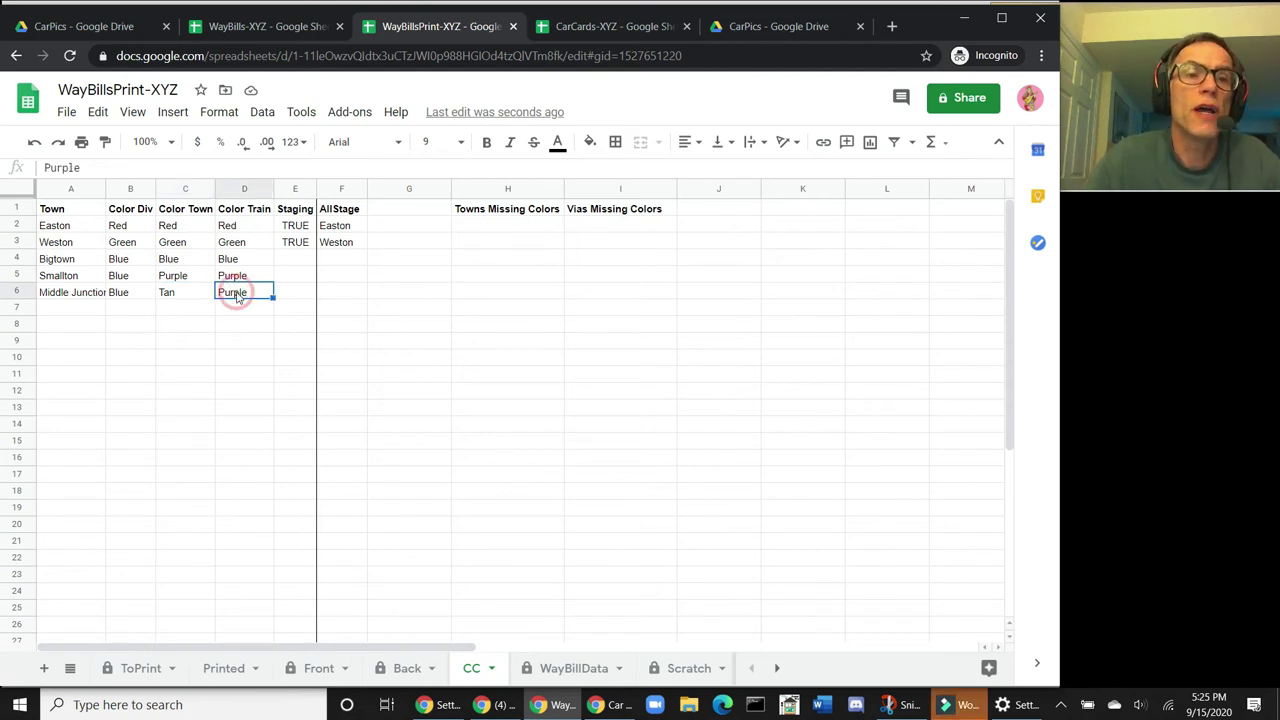
{"action": "type", "text": "Tan"}
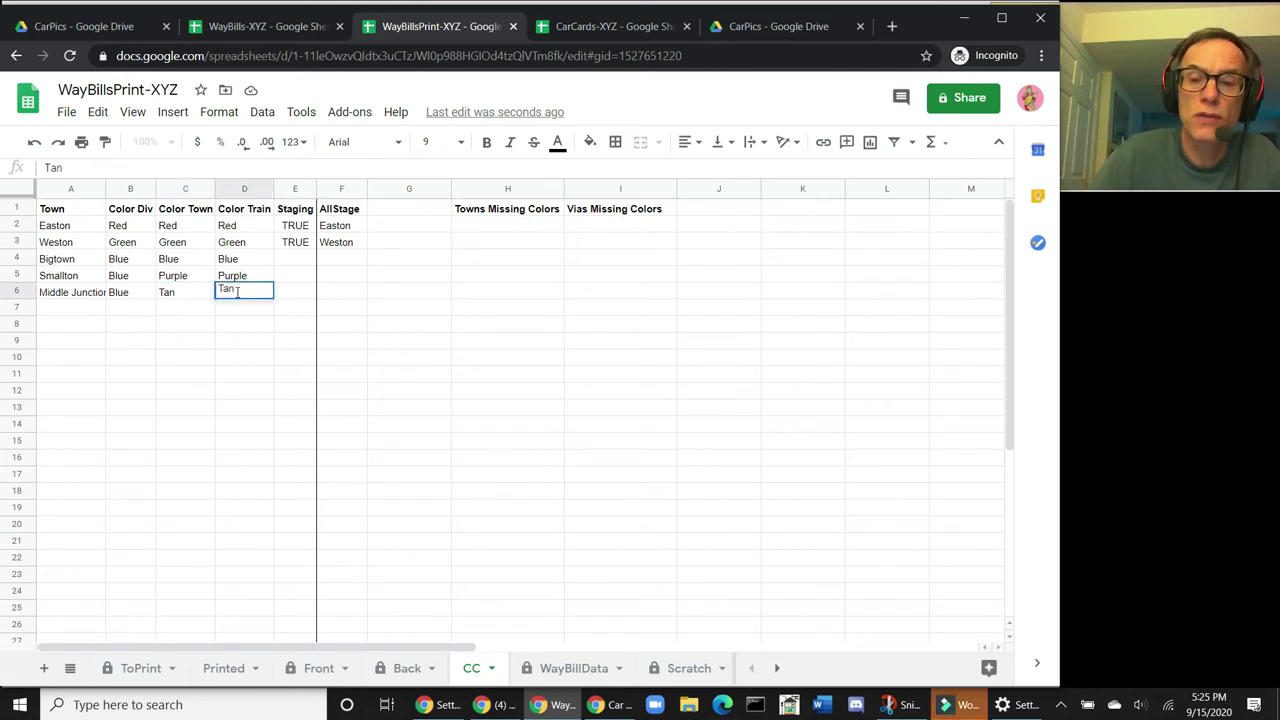
{"action": "key", "text": "Return"}
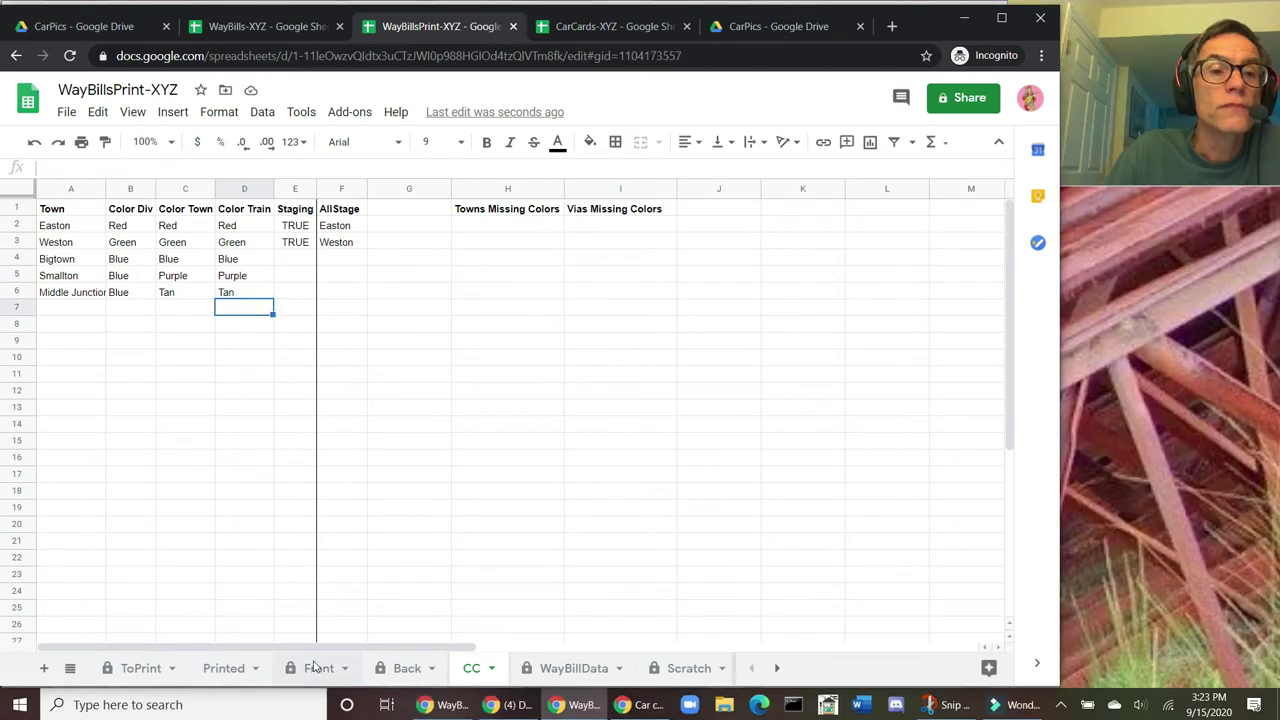
Step: Examine the town and division colour coding on the waybills in the Front and Back sheets
{"action": "left_click", "coordinate": [316, 666]}
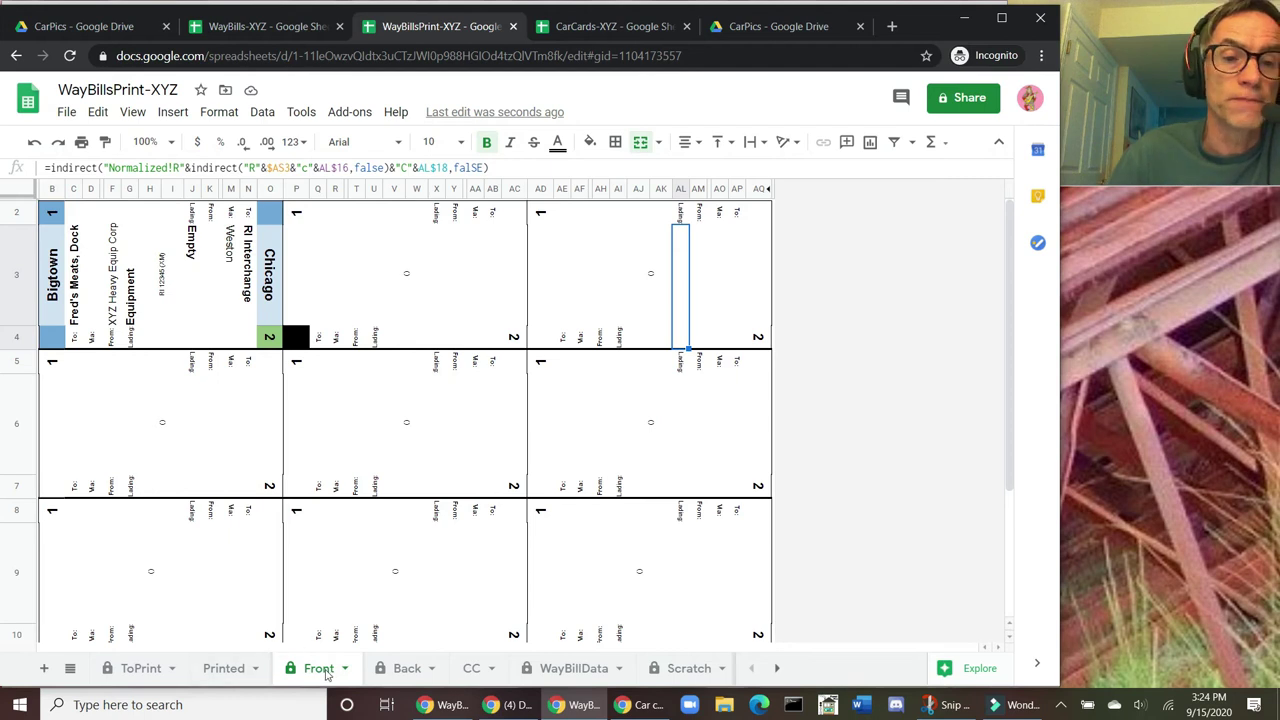
{"action": "left_click", "coordinate": [405, 669]}
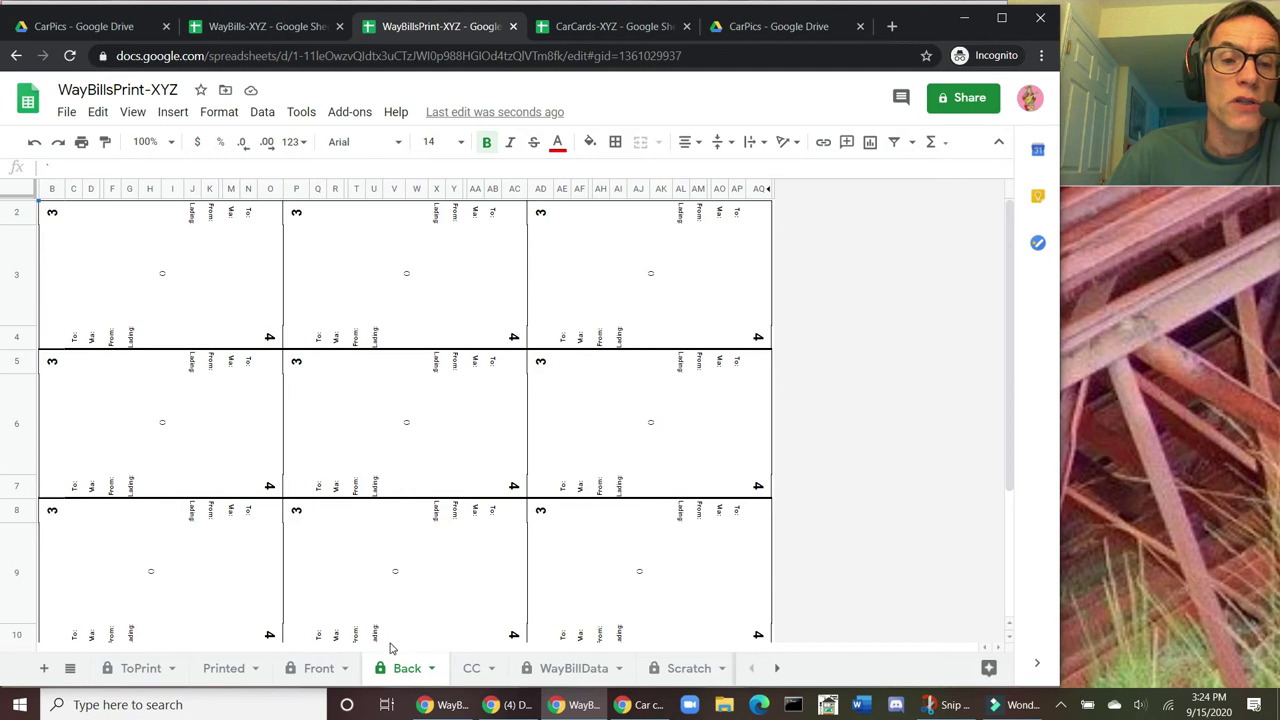
{"action": "scroll", "coordinate": [697, 382], "scroll_direction": "down", "scroll_amount": 3}
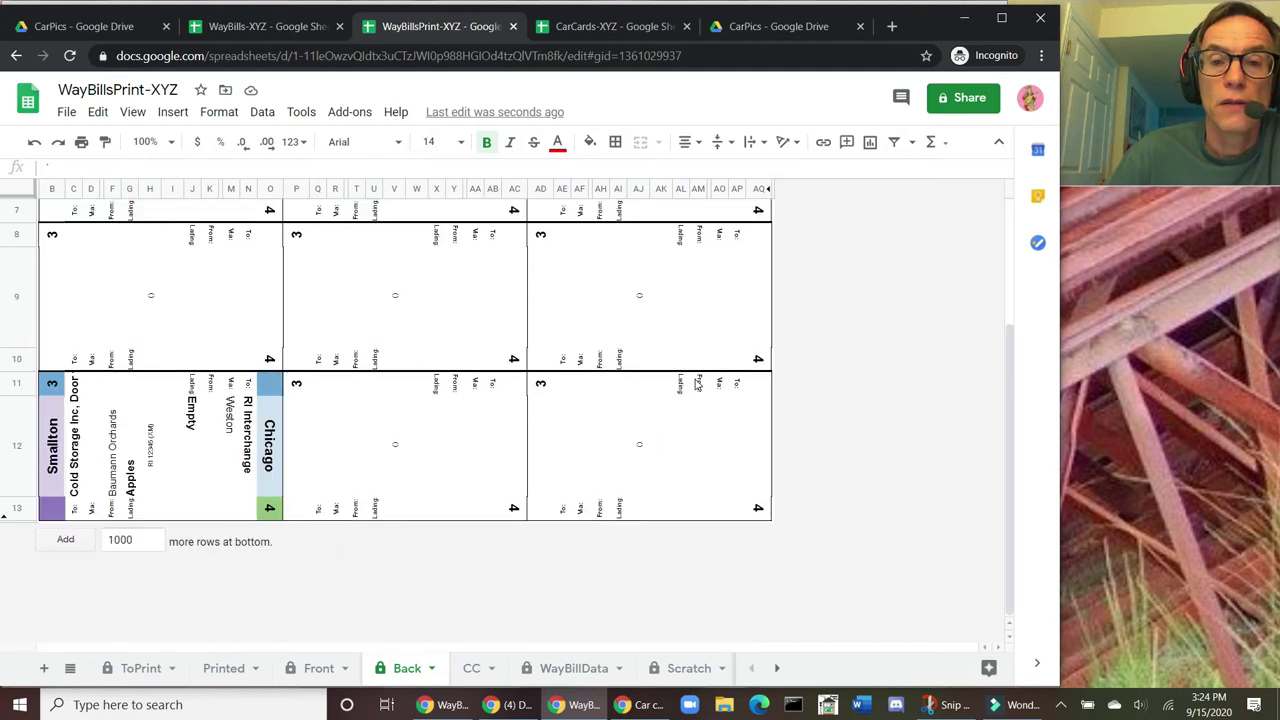
{"action": "scroll", "coordinate": [209, 400], "scroll_direction": "up", "scroll_amount": 3}
{"action": "scroll", "coordinate": [209, 400], "scroll_direction": "down", "scroll_amount": 3}
{"action": "scroll", "coordinate": [209, 400], "scroll_direction": "up", "scroll_amount": 3}
{"action": "scroll", "coordinate": [210, 388], "scroll_direction": "down", "scroll_amount": 3}
{"action": "scroll", "coordinate": [210, 388], "scroll_direction": "up", "scroll_amount": 3}
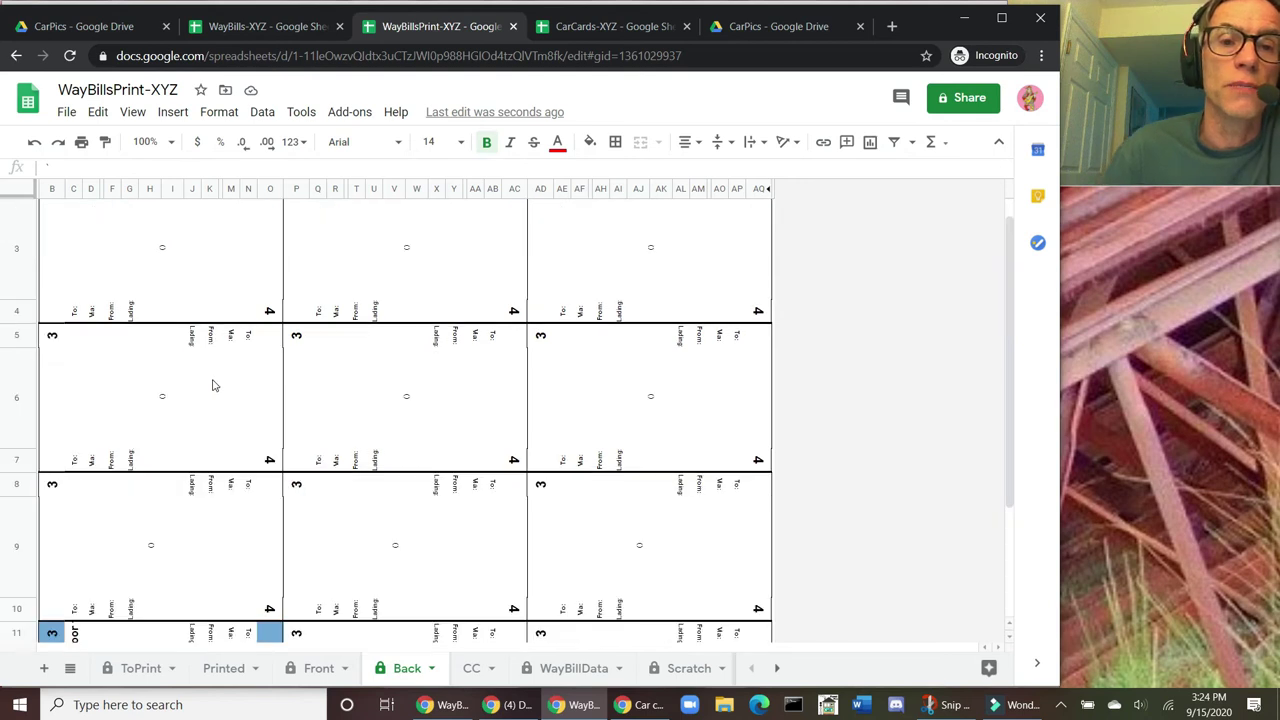
{"action": "scroll", "coordinate": [210, 388], "scroll_direction": "down", "scroll_amount": 3}
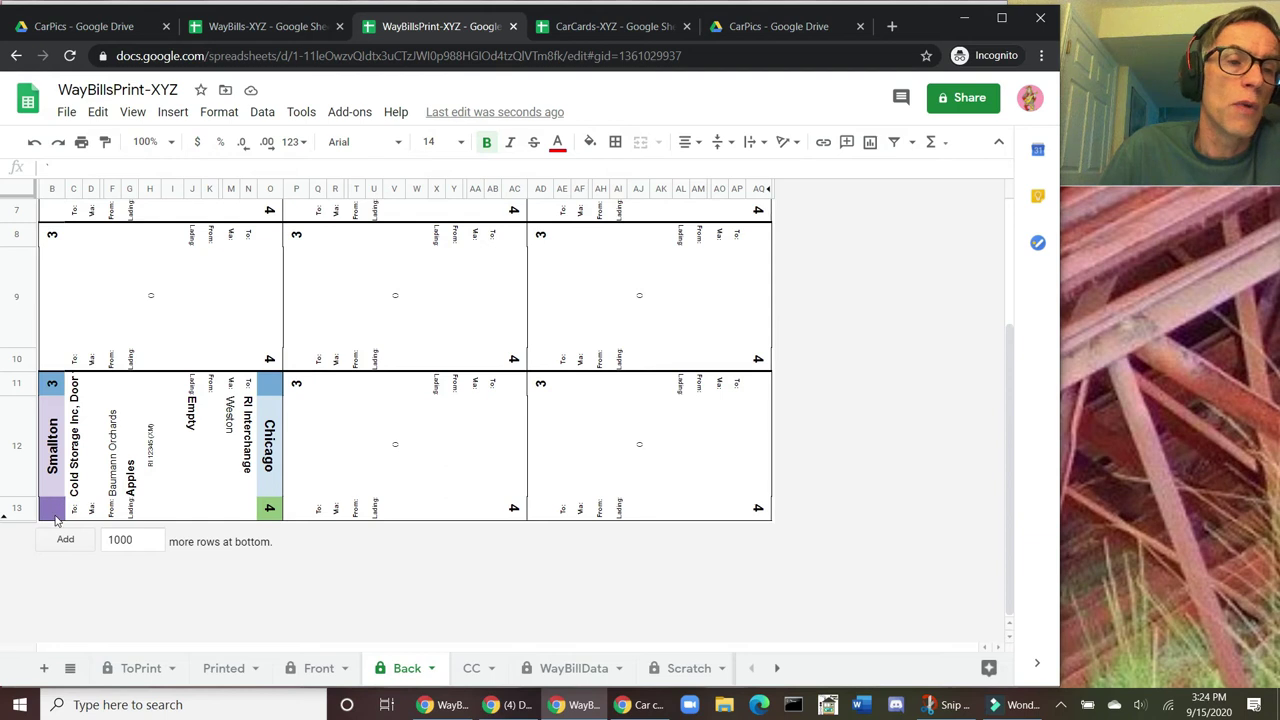
{"action": "scroll", "coordinate": [56, 516], "scroll_direction": "up", "scroll_amount": 3}
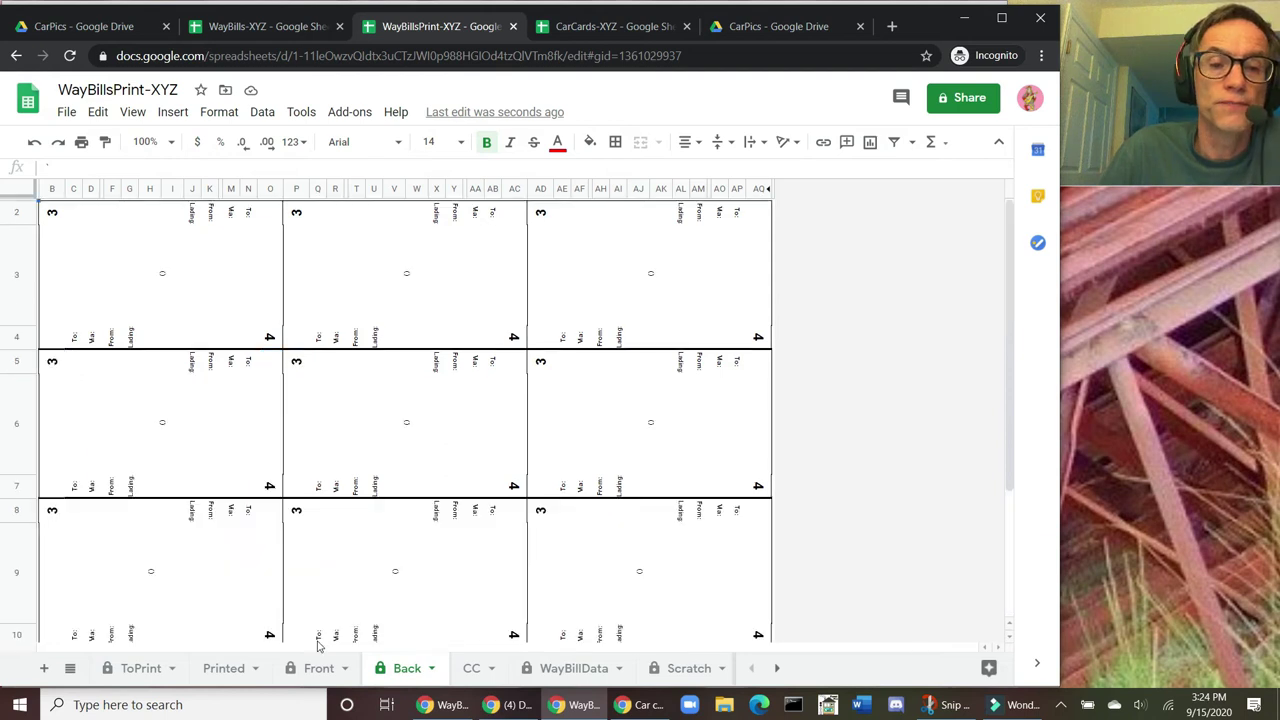
{"action": "left_click", "coordinate": [303, 668]}
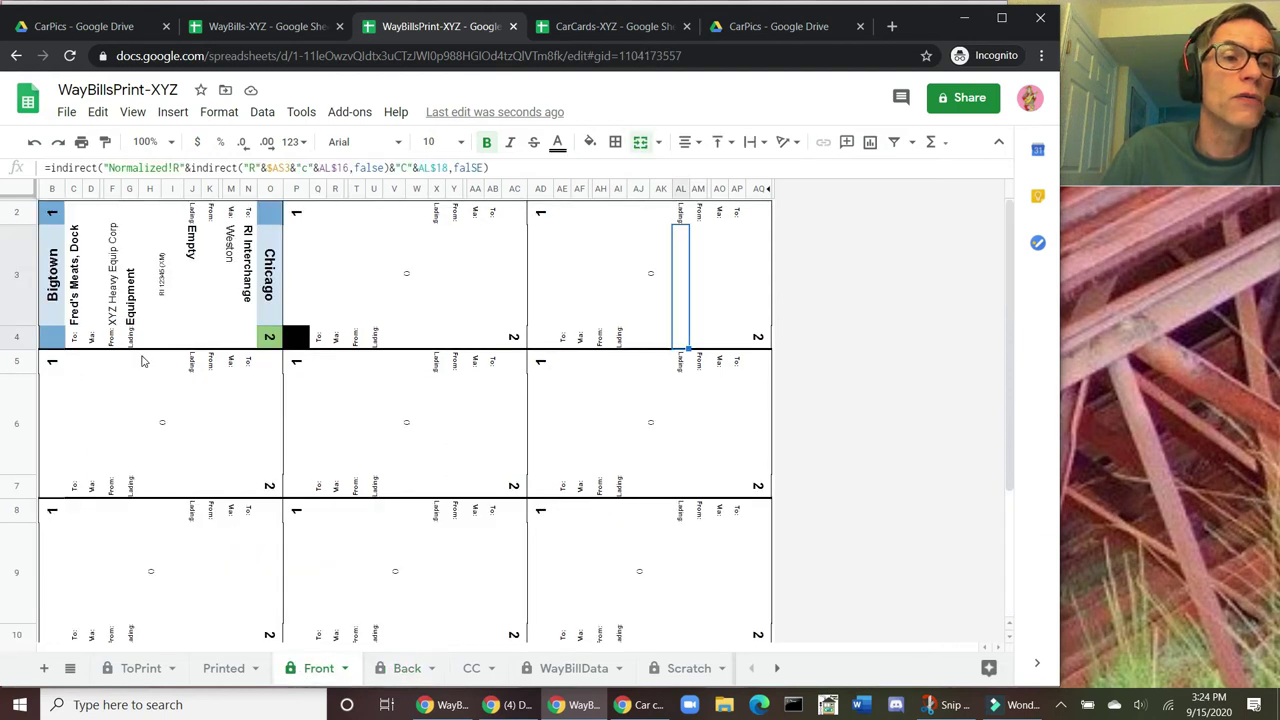
{"action": "scroll", "coordinate": [174, 331], "scroll_direction": "down", "scroll_amount": 3}
{"action": "scroll", "coordinate": [174, 331], "scroll_direction": "up", "scroll_amount": 3}
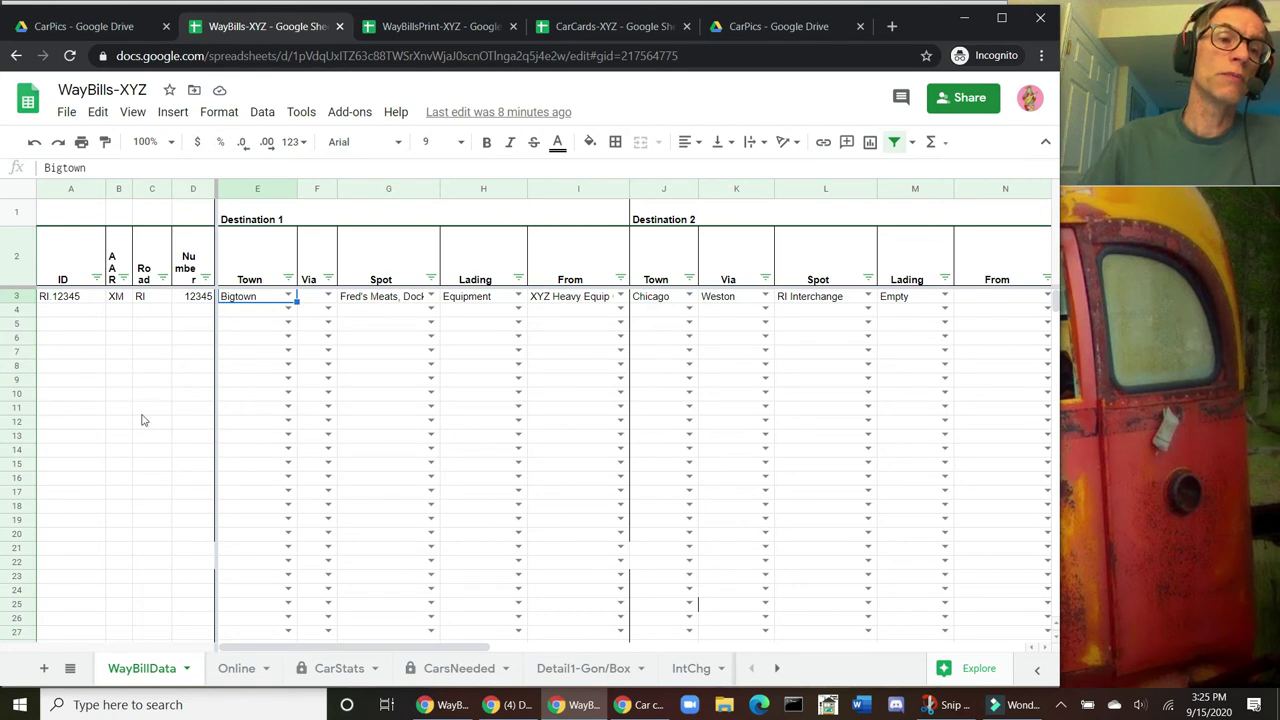
{"action": "left_click", "coordinate": [114, 304]}
{"action": "key", "text": "Right"}
{"action": "key", "text": "Right"}
{"action": "key", "text": "Right"}
{"action": "key", "text": "Right"}
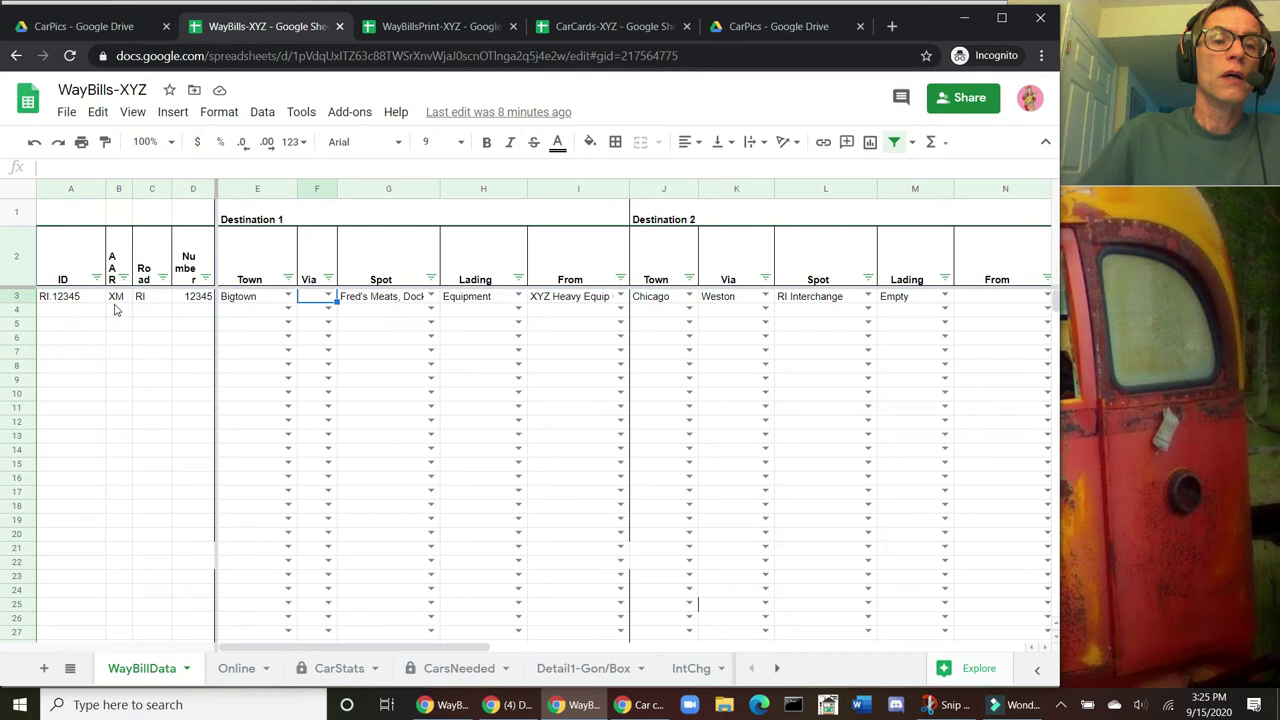
{"action": "key", "text": "Left"}
{"action": "key", "text": "Left"}
{"action": "key", "text": "Right"}
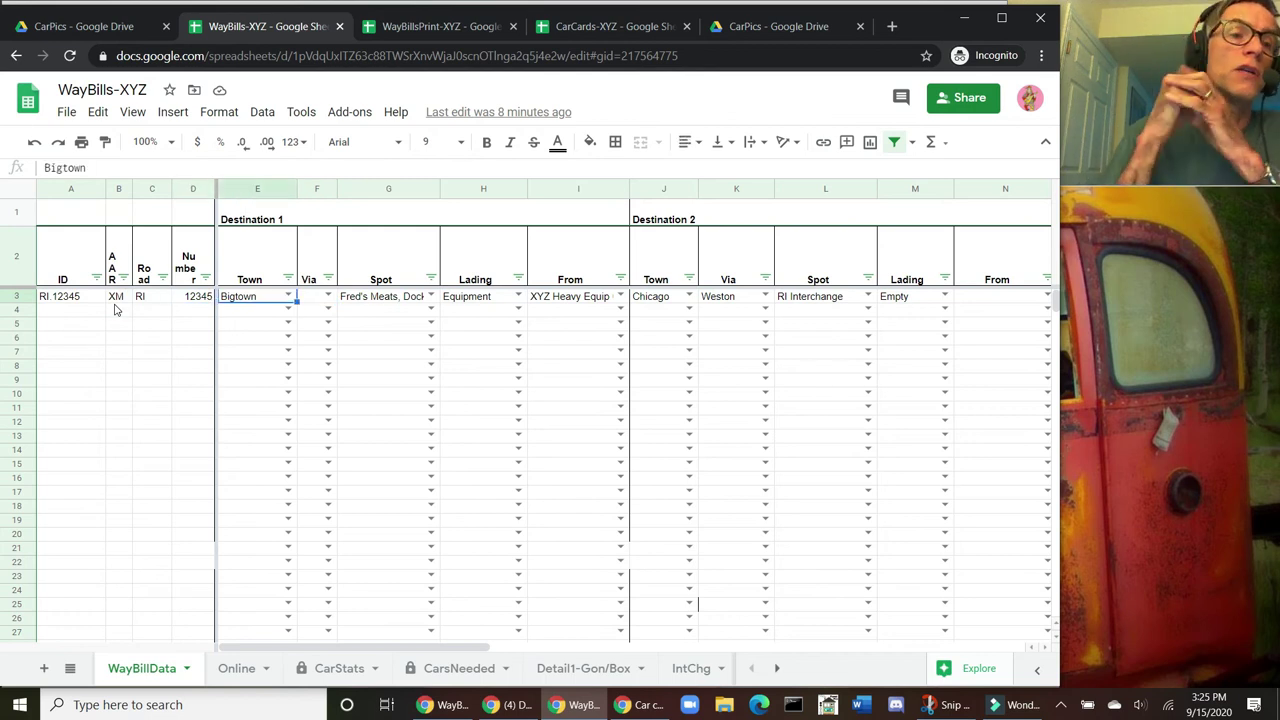
Step: Add a car in row 4 of WayBillData with AAR code XM, road QWRT and number 1012
{"action": "key", "text": "Left"}
{"action": "key", "text": "Left"}
{"action": "key", "text": "Down"}
{"action": "key", "text": "Left"}
{"action": "key", "text": "Right"}
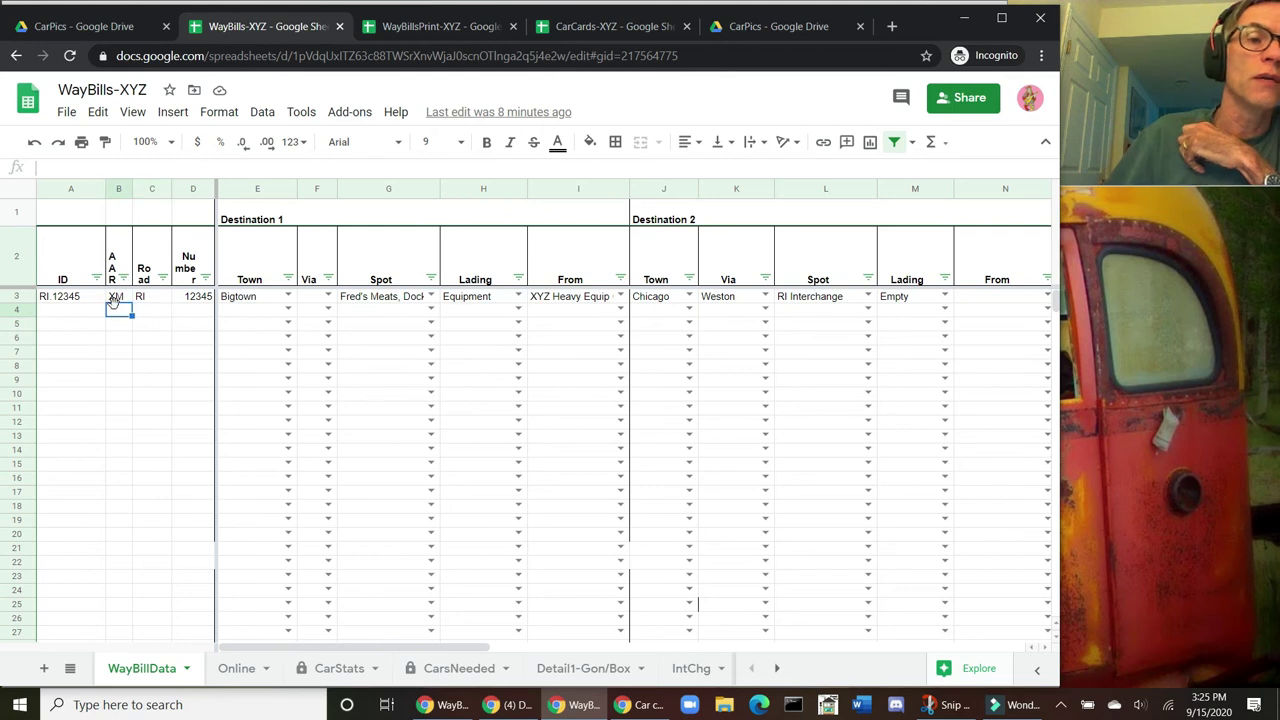
{"action": "key", "text": "Left"}
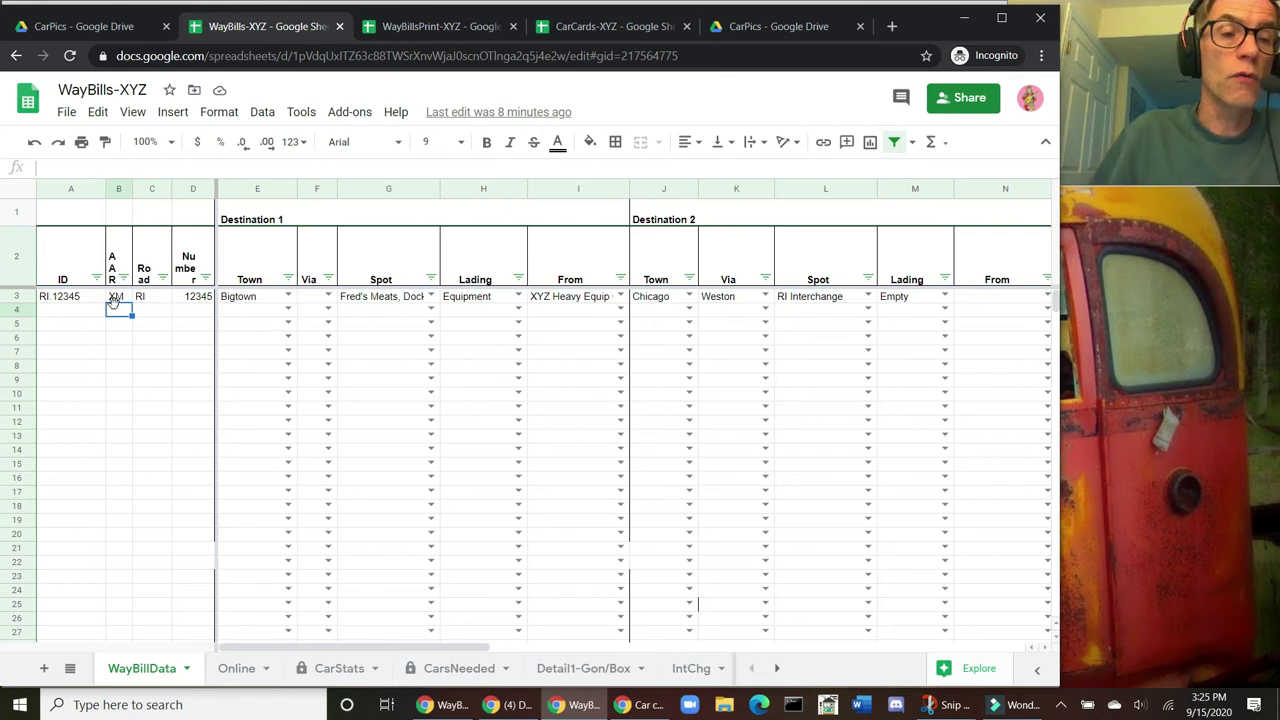
{"action": "type", "text": "XM"}
{"action": "key", "text": "Tab"}
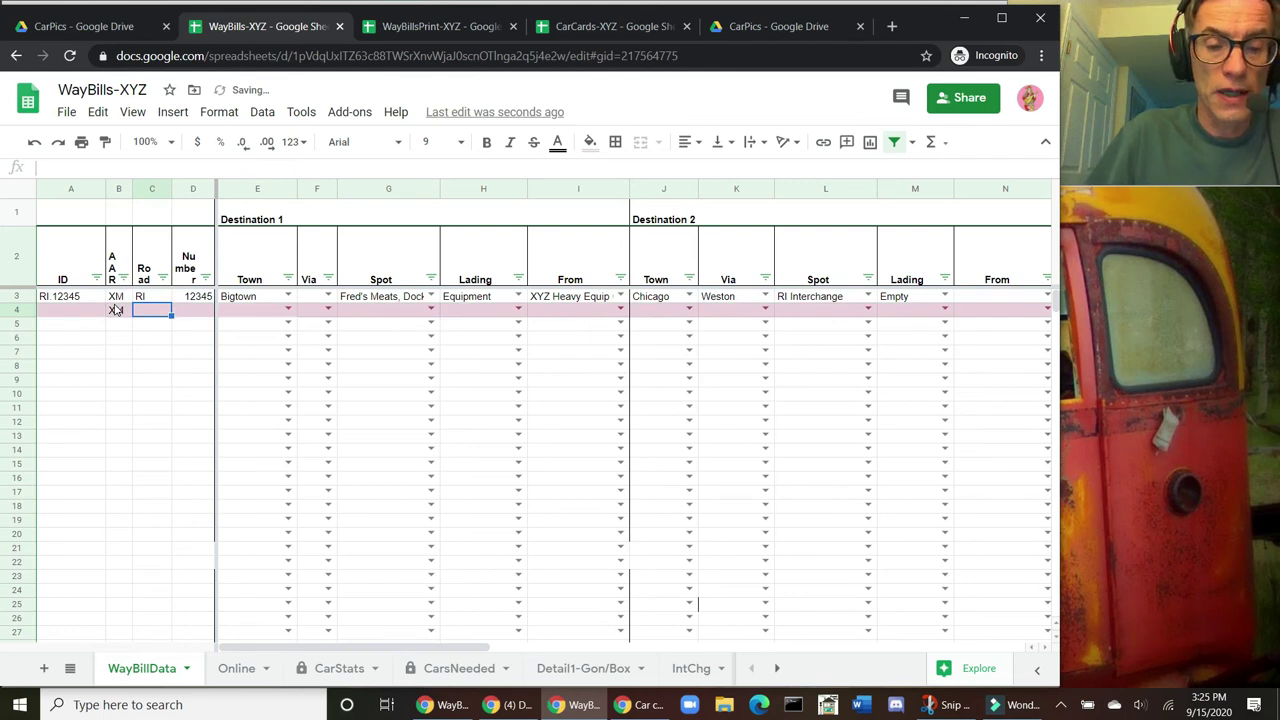
{"action": "type", "text": "QWRT"}
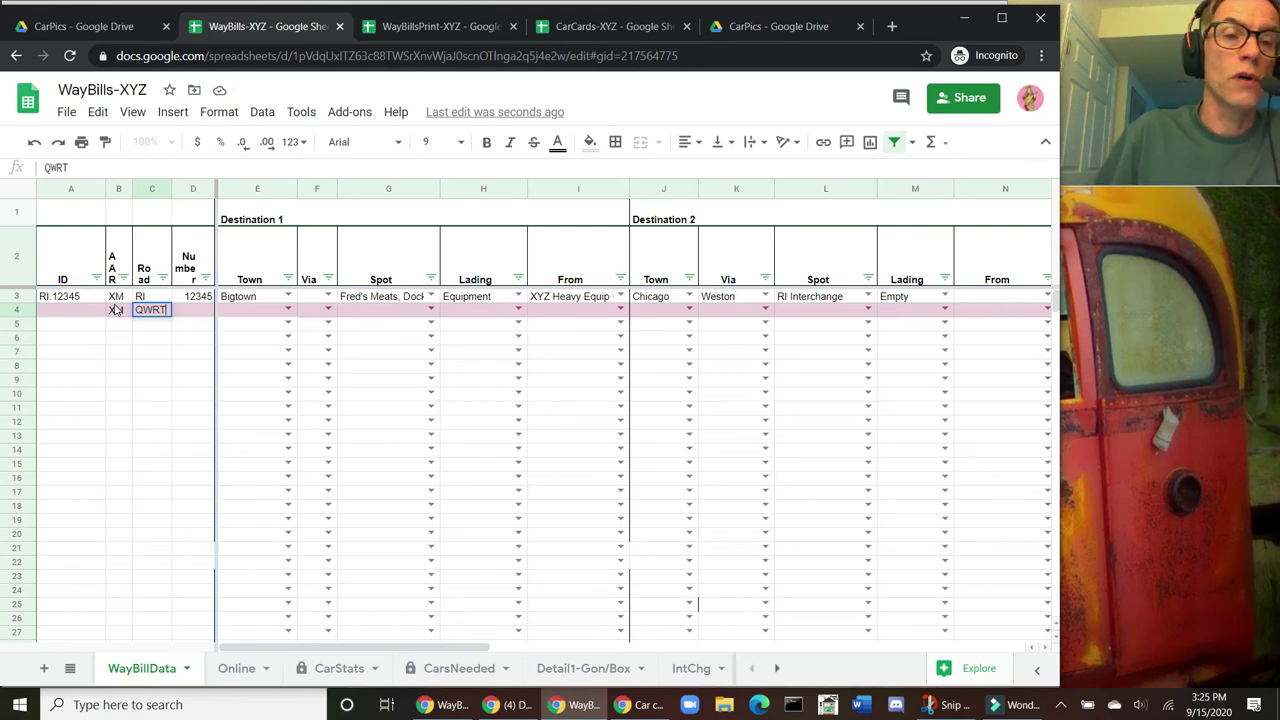
{"action": "key", "text": "Tab"}
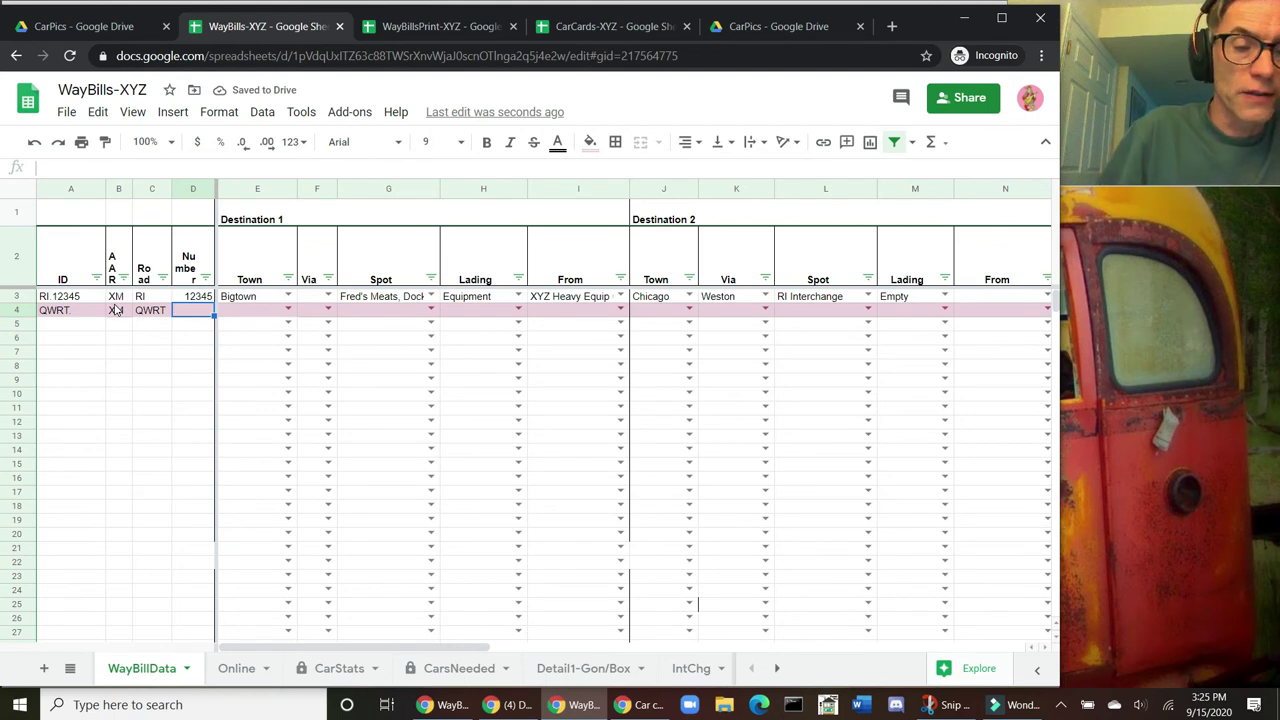
{"action": "type", "text": "1012"}
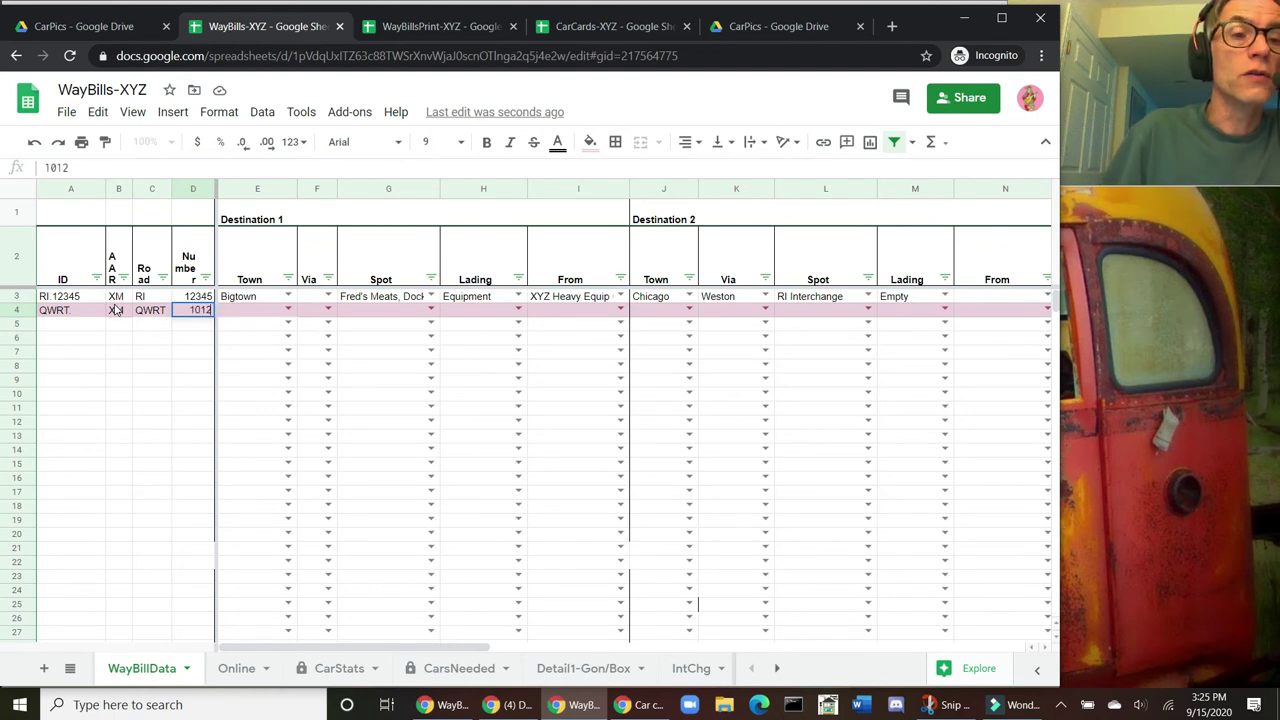
{"action": "key", "text": "Tab"}
Step: Begin a second car in row 5 with AAR code HM and road QWRT
{"action": "key", "text": "Down"}
{"action": "key", "text": "Left"}
{"action": "key", "text": "Left"}
{"action": "key", "text": "Left"}
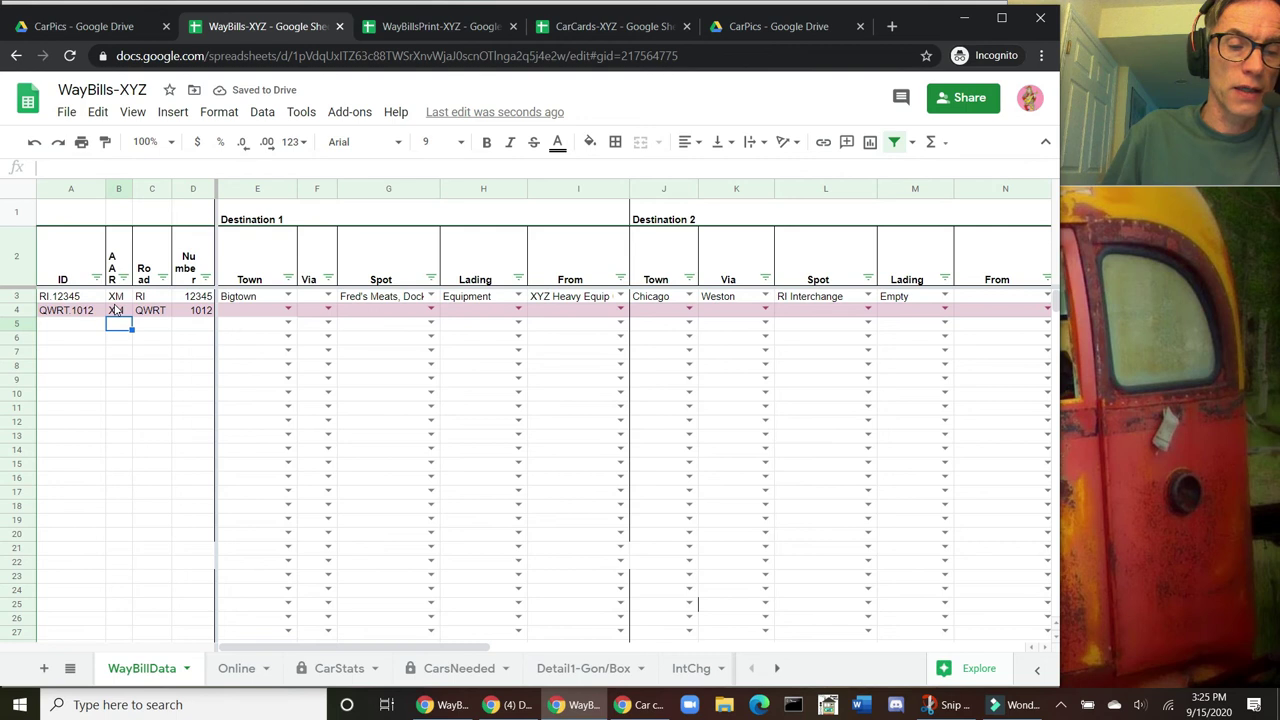
{"action": "type", "text": "XM"}
{"action": "key", "text": "Tab"}
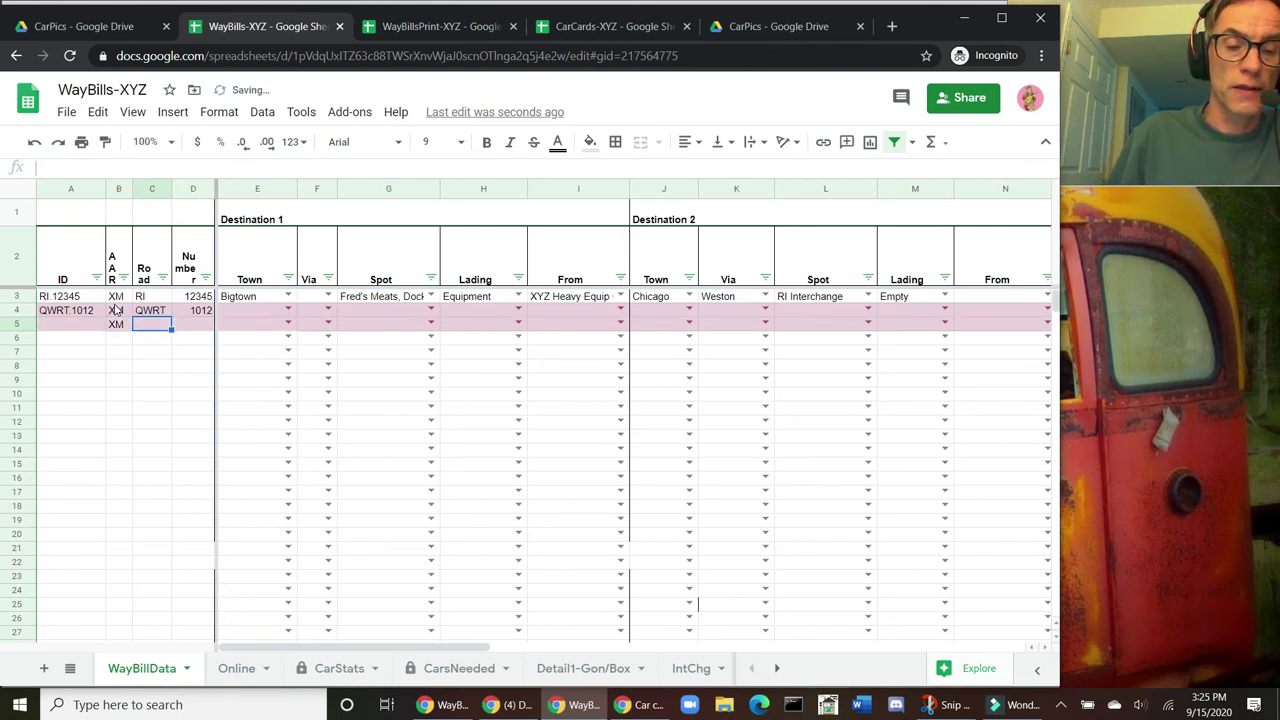
{"action": "key", "text": "Left"}
{"action": "type", "text": "HM"}
{"action": "key", "text": "Tab"}
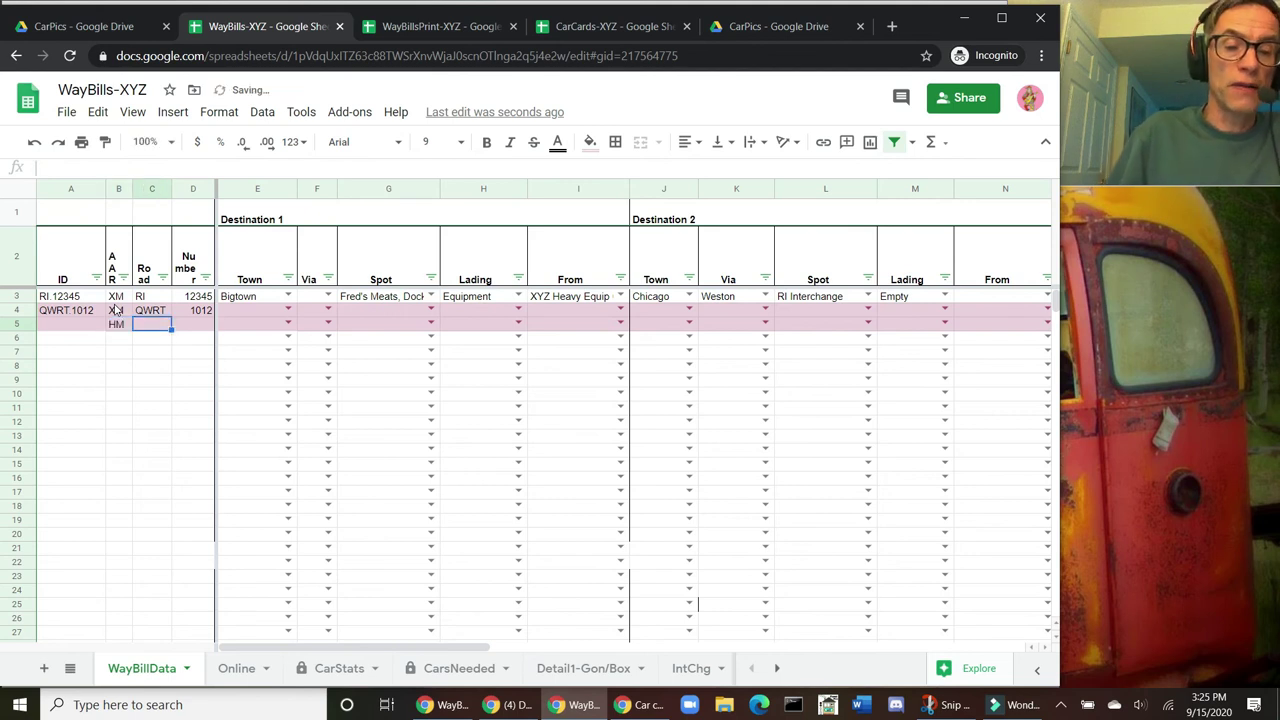
{"action": "type", "text": "QWRT"}
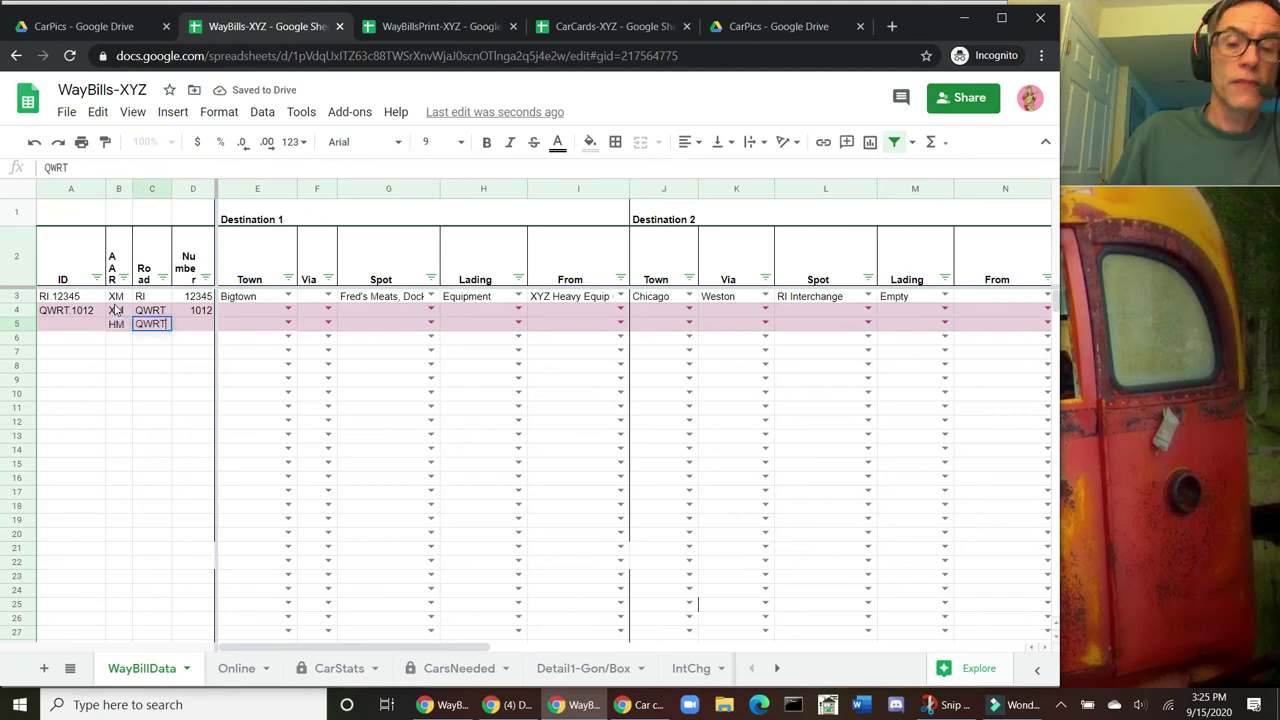
Step: Enter 1012 as row 5's number so it duplicates the car in row 4
{"action": "key", "text": "Tab"}
{"action": "type", "text": "1012"}
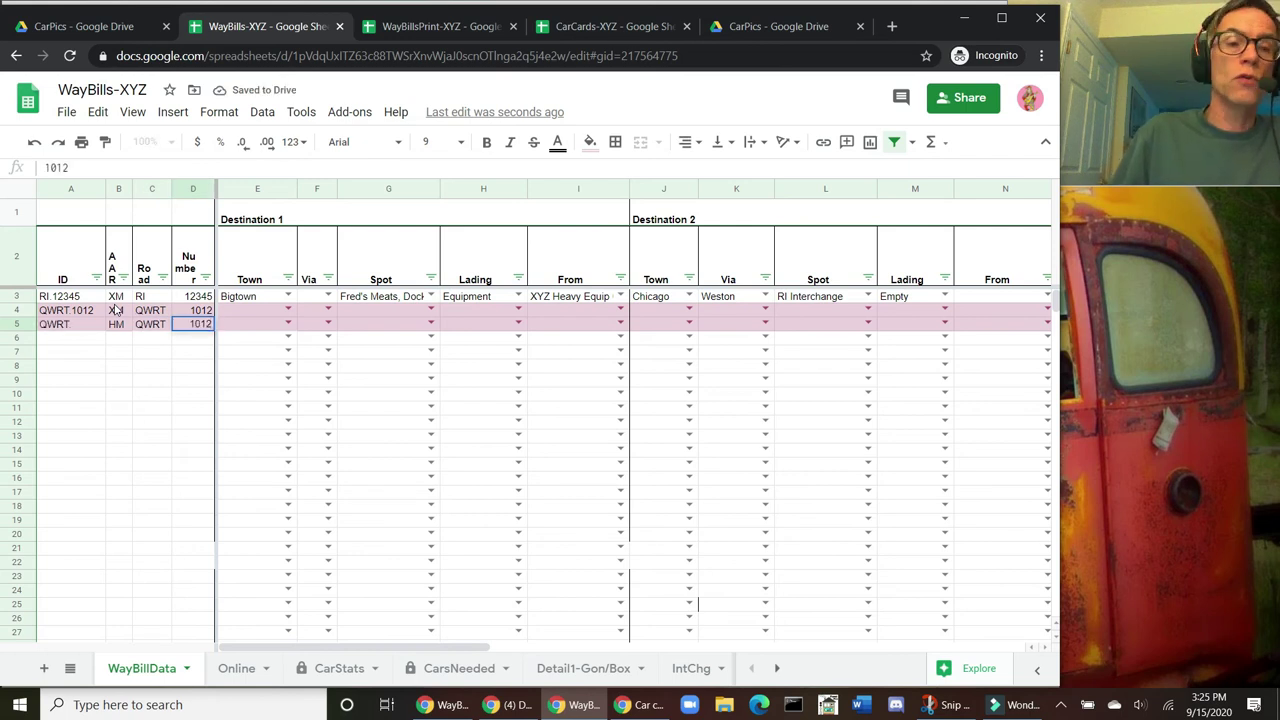
{"action": "key", "text": "Return"}
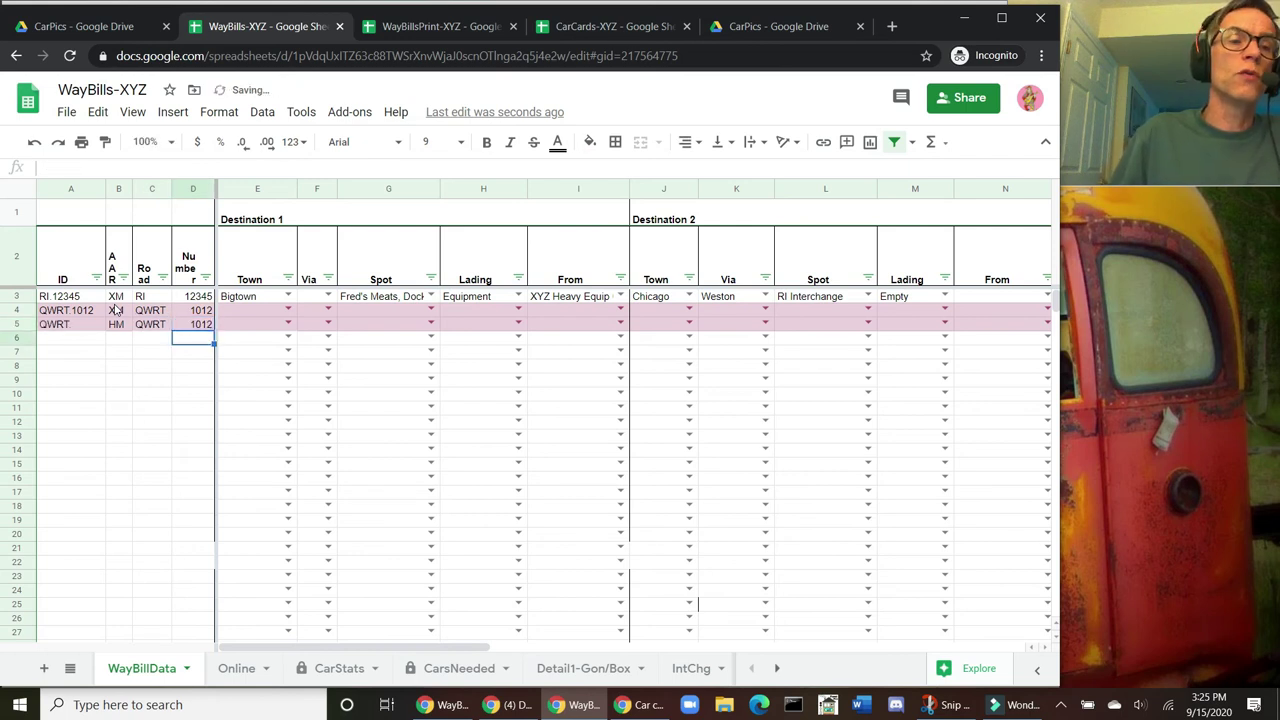
Step: Compare the ID, AAR, road and number entries of the two QWRT cars
{"action": "key", "text": "Up"}
{"action": "key", "text": "Left"}
{"action": "key", "text": "Right"}
{"action": "key", "text": "Left"}
{"action": "key", "text": "Left"}
{"action": "key", "text": "Up"}
{"action": "key", "text": "Right"}
{"action": "key", "text": "Right"}
{"action": "key", "text": "Down"}
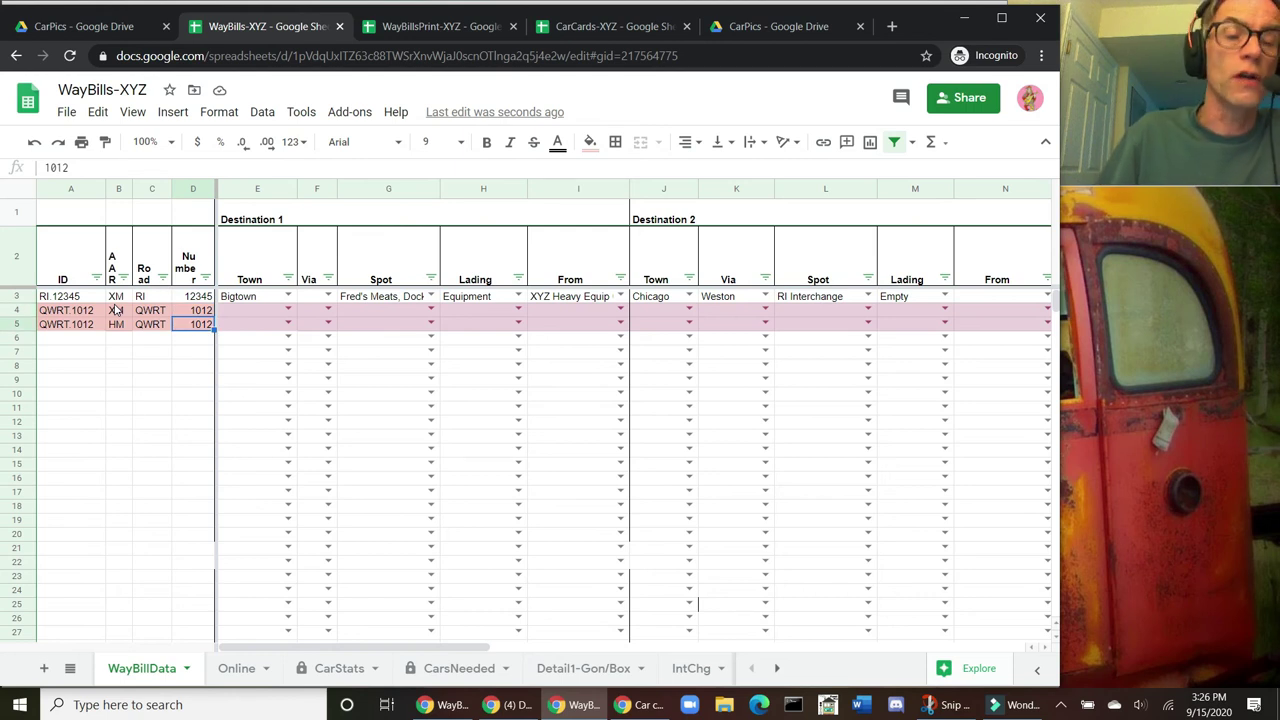
Step: Set the HM car's number in row 5 to 407 to give it a unique ID
{"action": "type", "text": "40"}
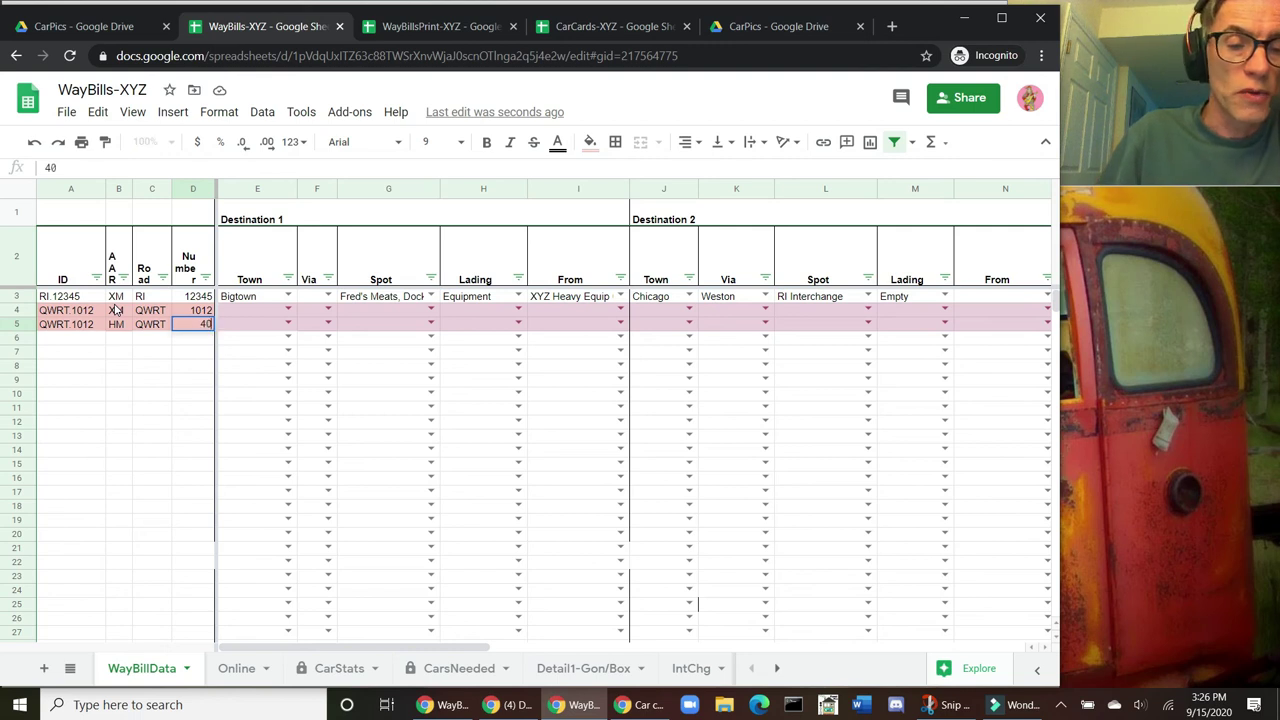
{"action": "type", "text": "7"}
{"action": "key", "text": "Return"}
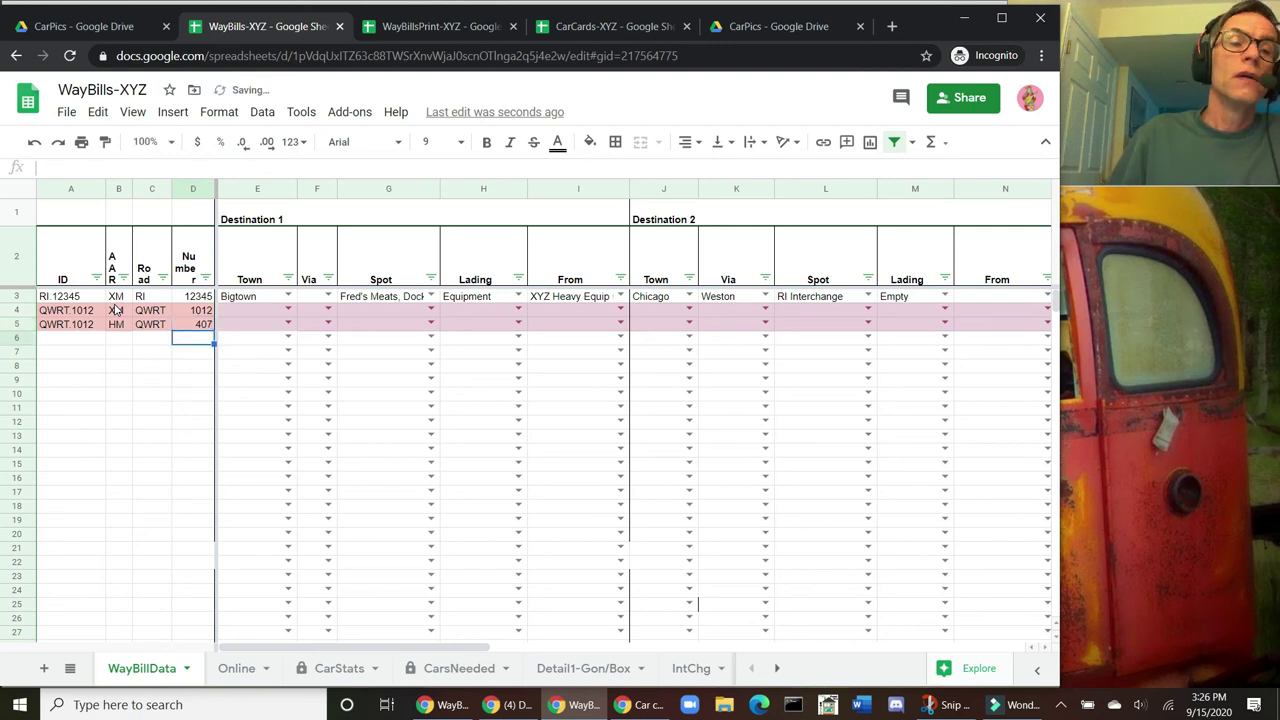
{"action": "key", "text": "Up"}
{"action": "key", "text": "Right"}
{"action": "key", "text": "Right"}
{"action": "key", "text": "Right"}
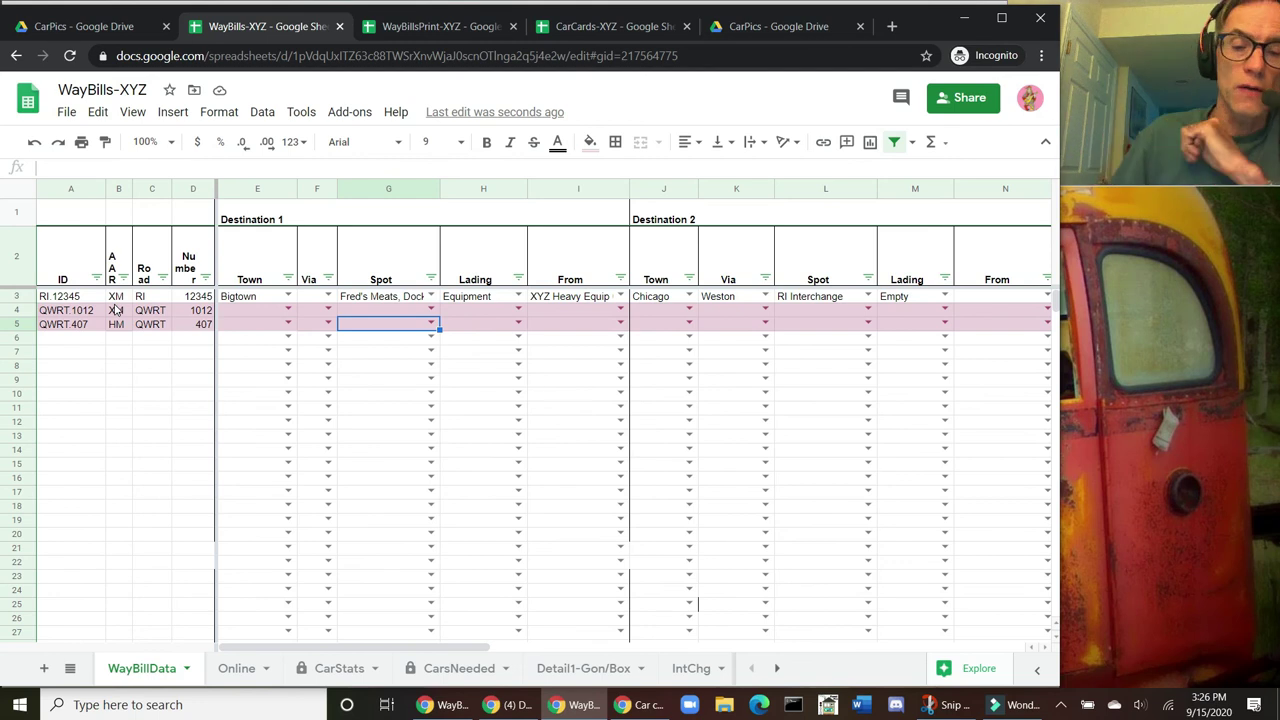
Step: Try asdfasdfsa as the first car's Destination 1 spot, and restore Fred's Meats, Dock
{"action": "left_click", "coordinate": [398, 297]}
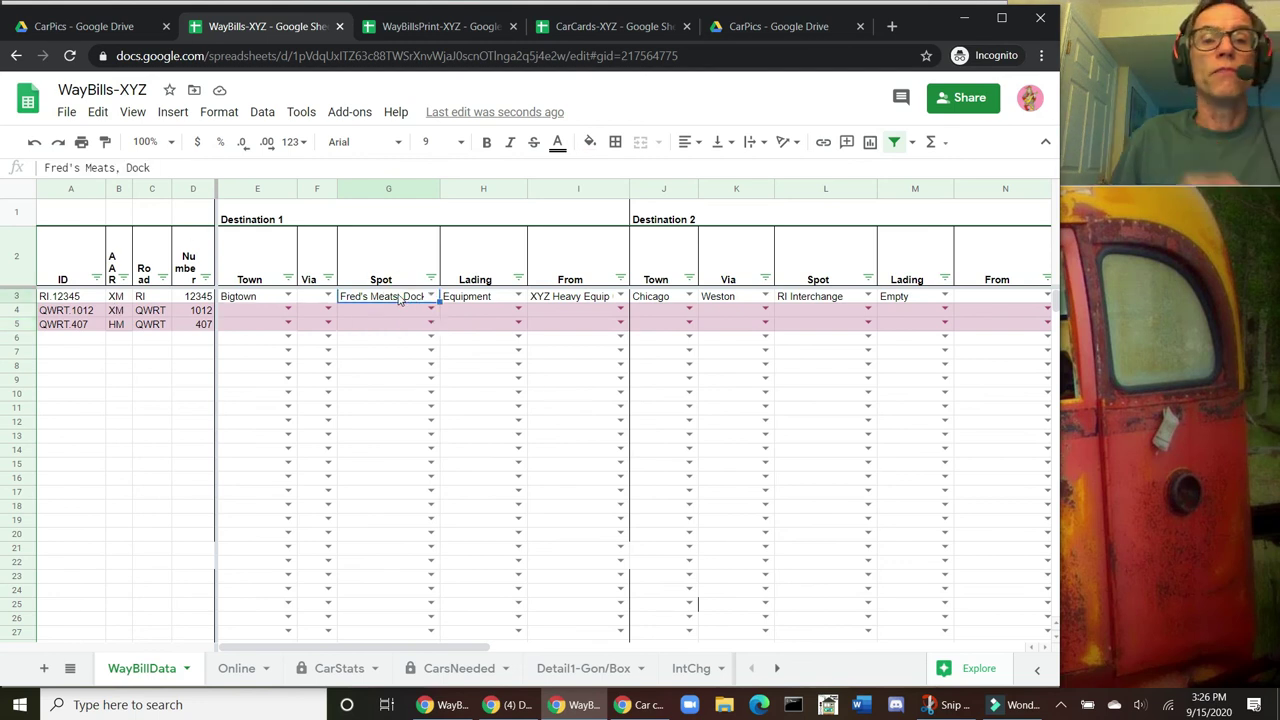
{"action": "type", "text": "asdfasdfsa"}
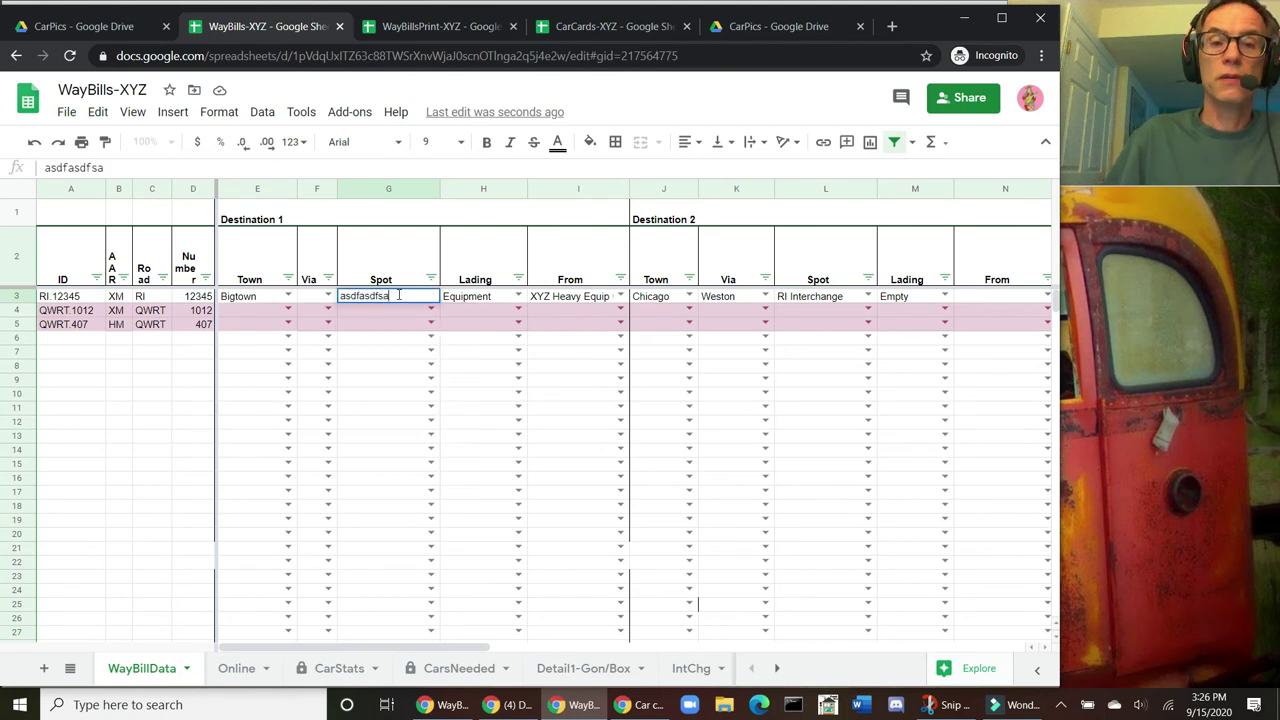
{"action": "key", "text": "Return"}
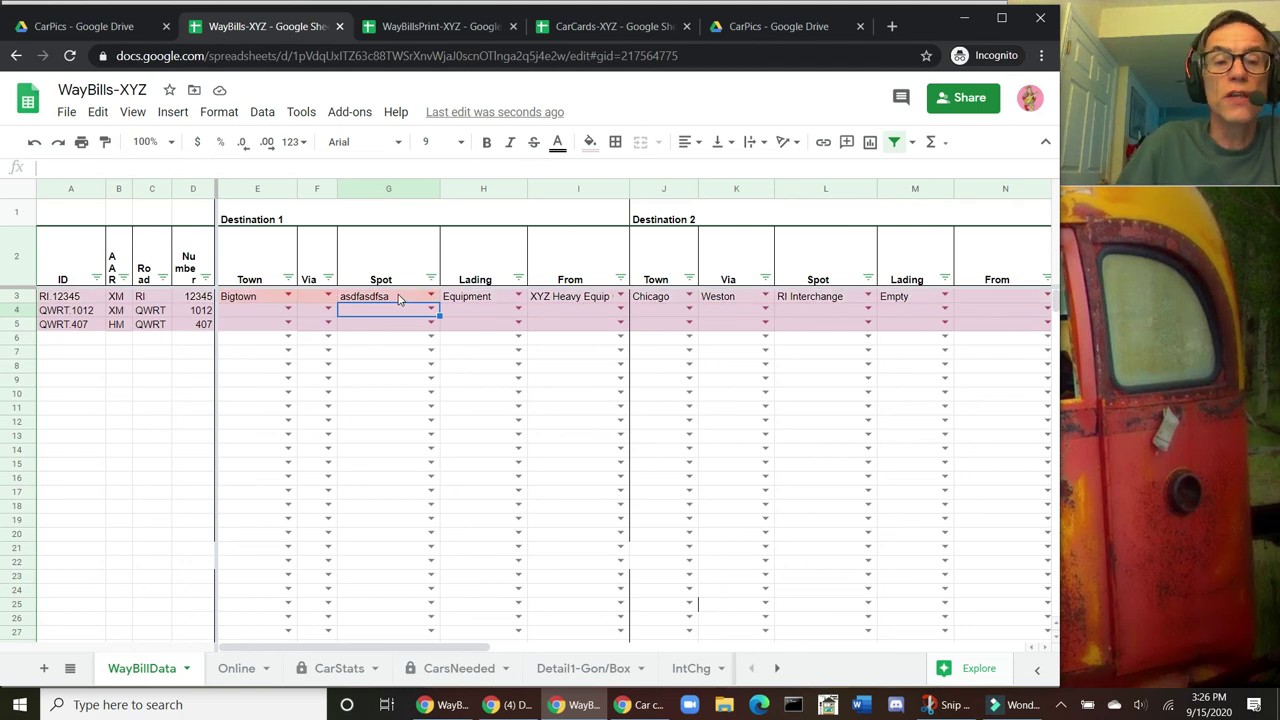
{"action": "left_click", "coordinate": [398, 299]}
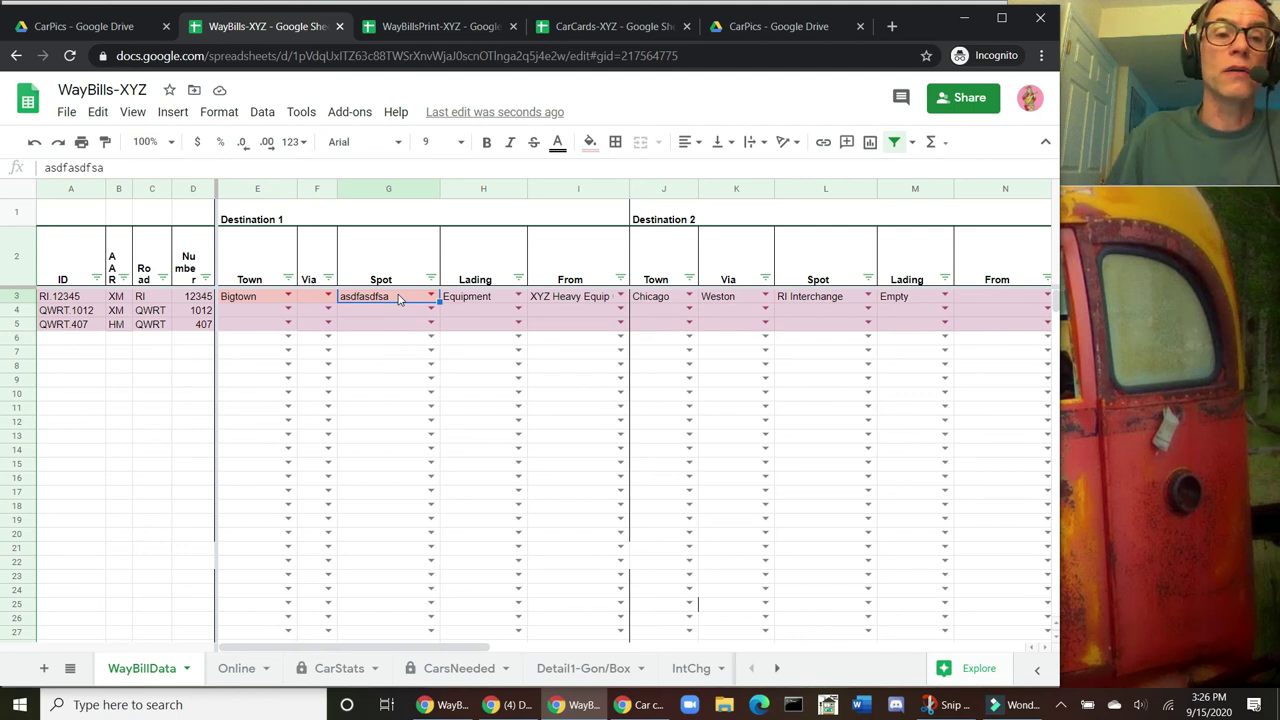
{"action": "type", "text": "Fred's Meats Dock"}
Step: Replace the first car's Destination 2 spot with lkasdjlfsadkl
{"action": "key", "text": "Right"}
{"action": "key", "text": "Right"}
{"action": "key", "text": "Right"}
{"action": "key", "text": "Right"}
{"action": "key", "text": "Right"}
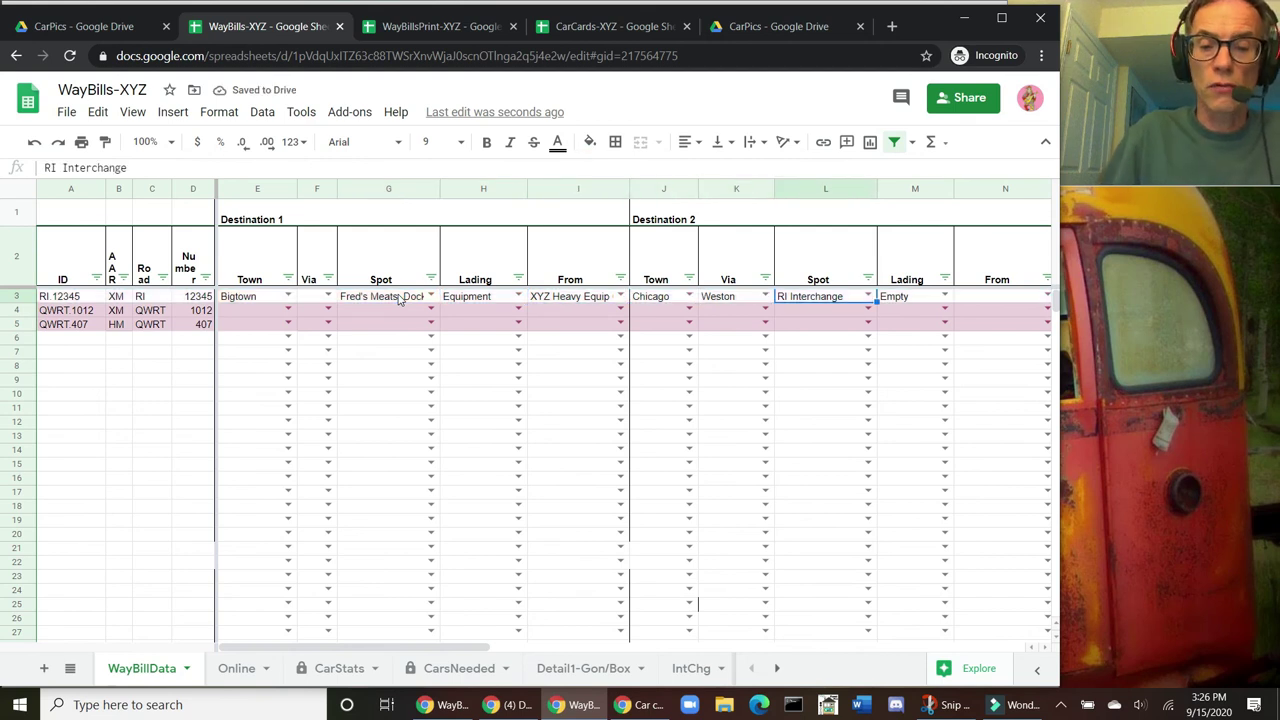
{"action": "type", "text": "lkasdjlfsadkl"}
{"action": "key", "text": "Return"}
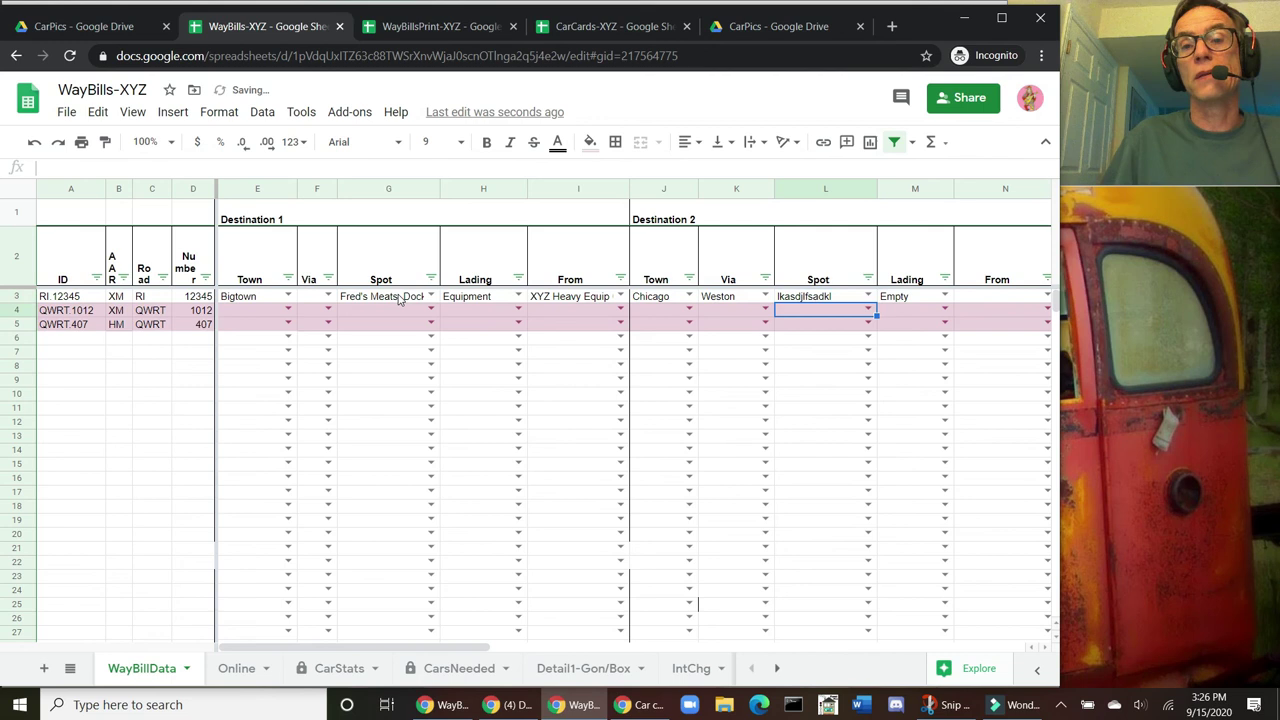